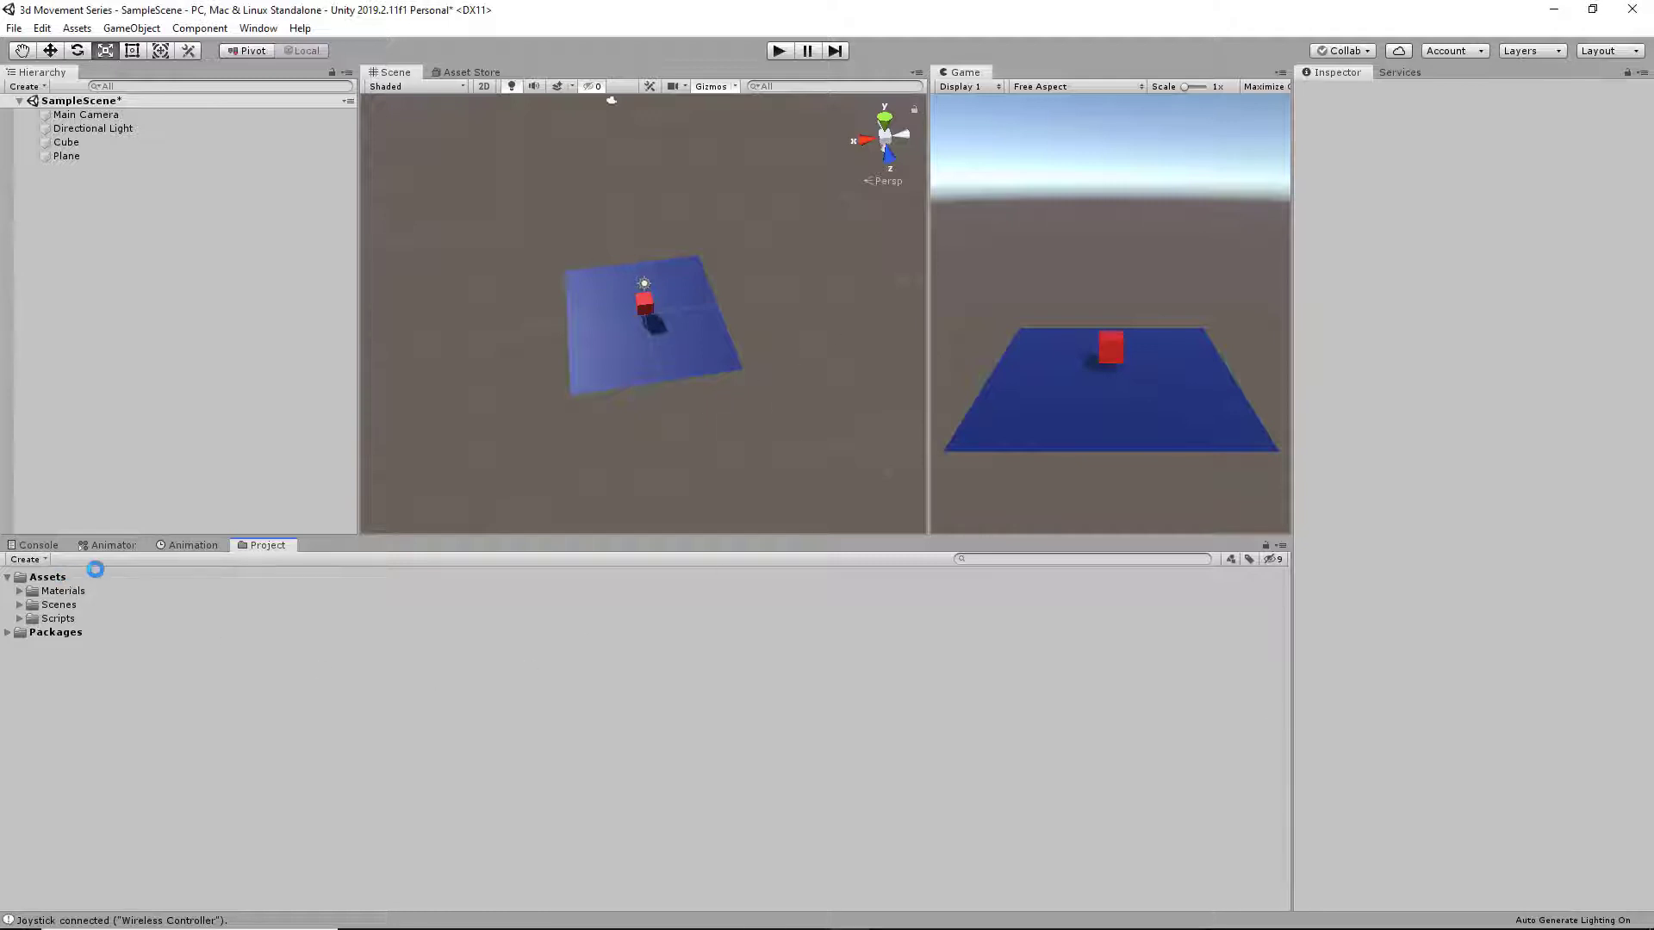
Create a folder named Character under Assets, then bring up the Mixamo page in Chrome.
right_click(59, 584)
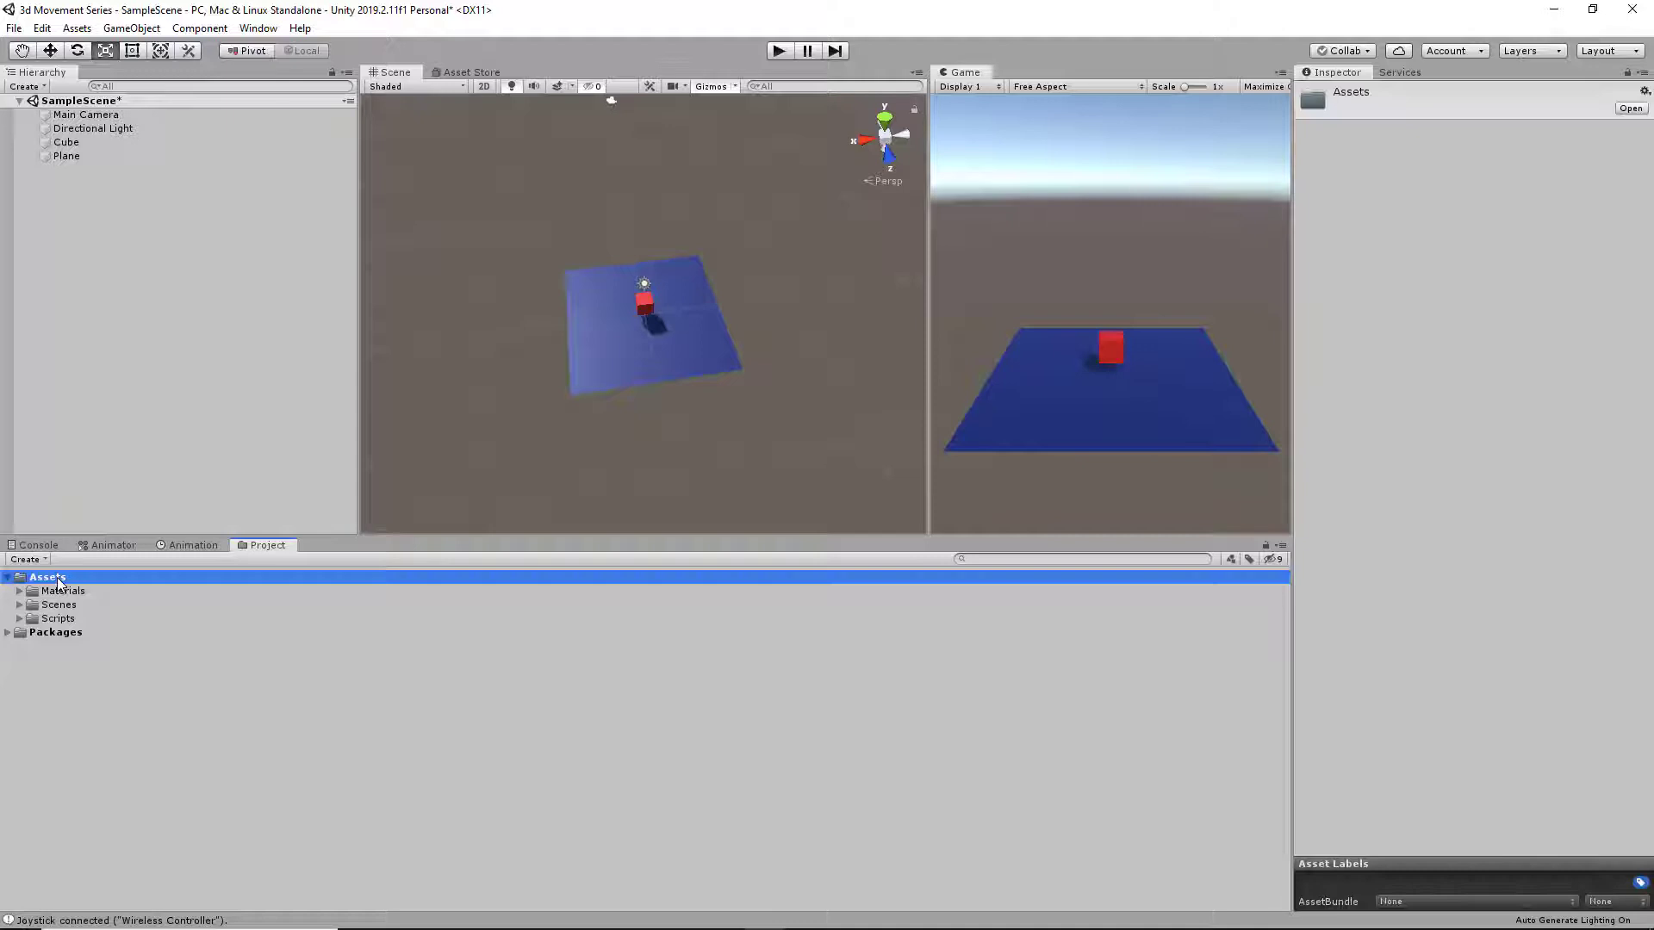
mouse_move(129, 177)
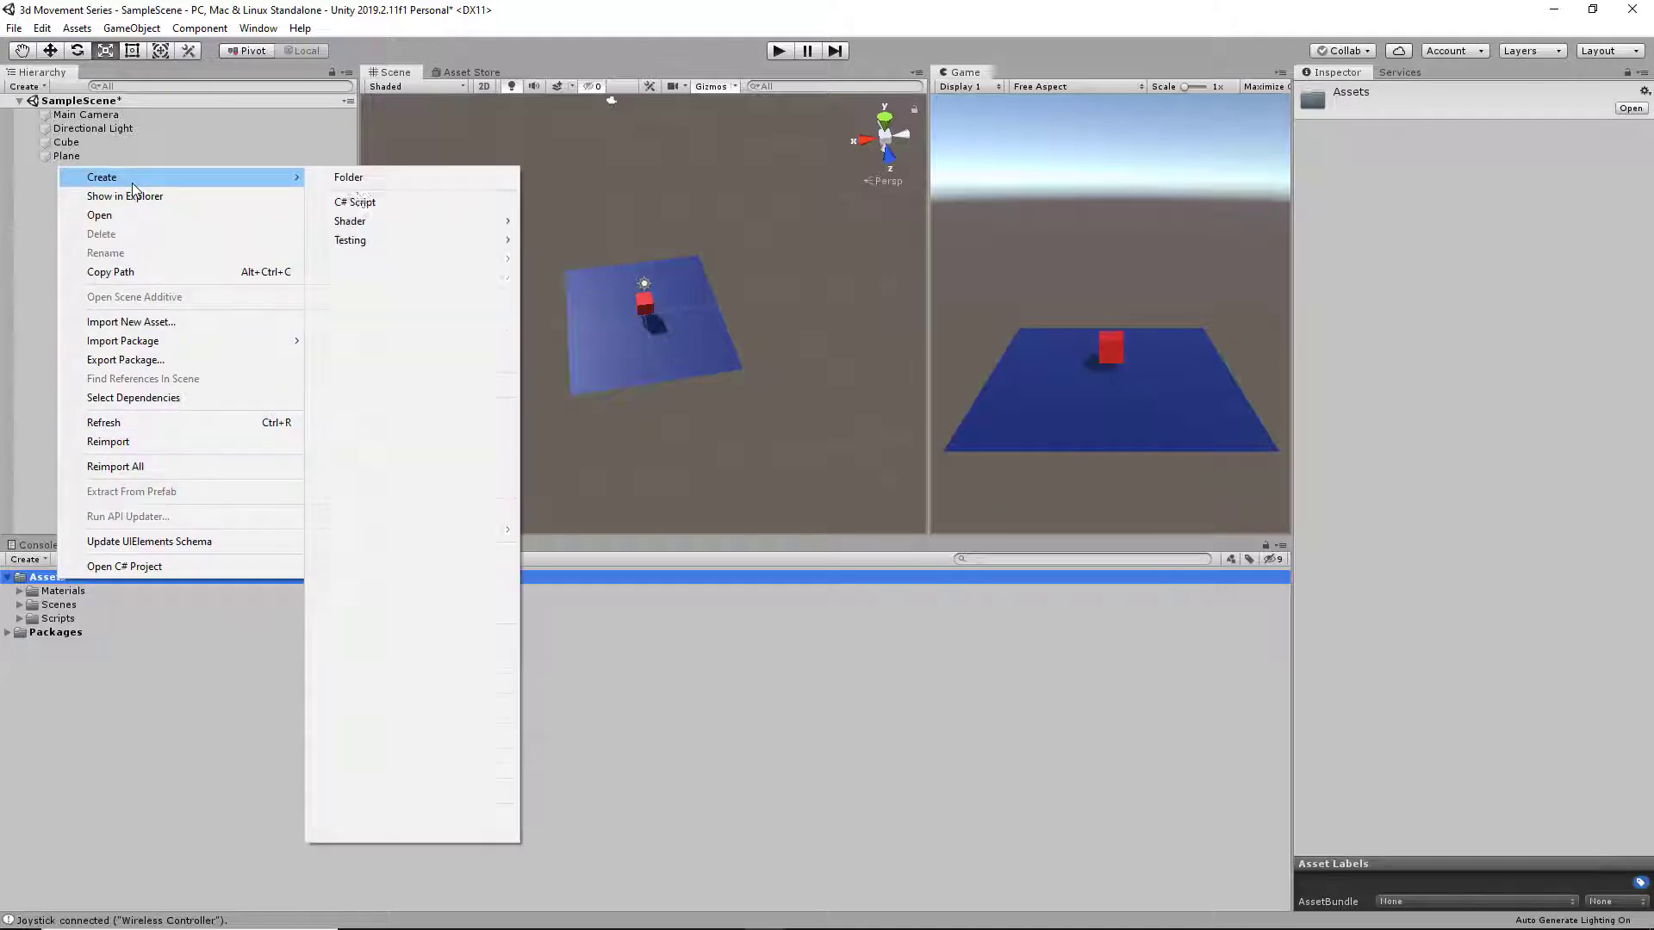
left_click(427, 181)
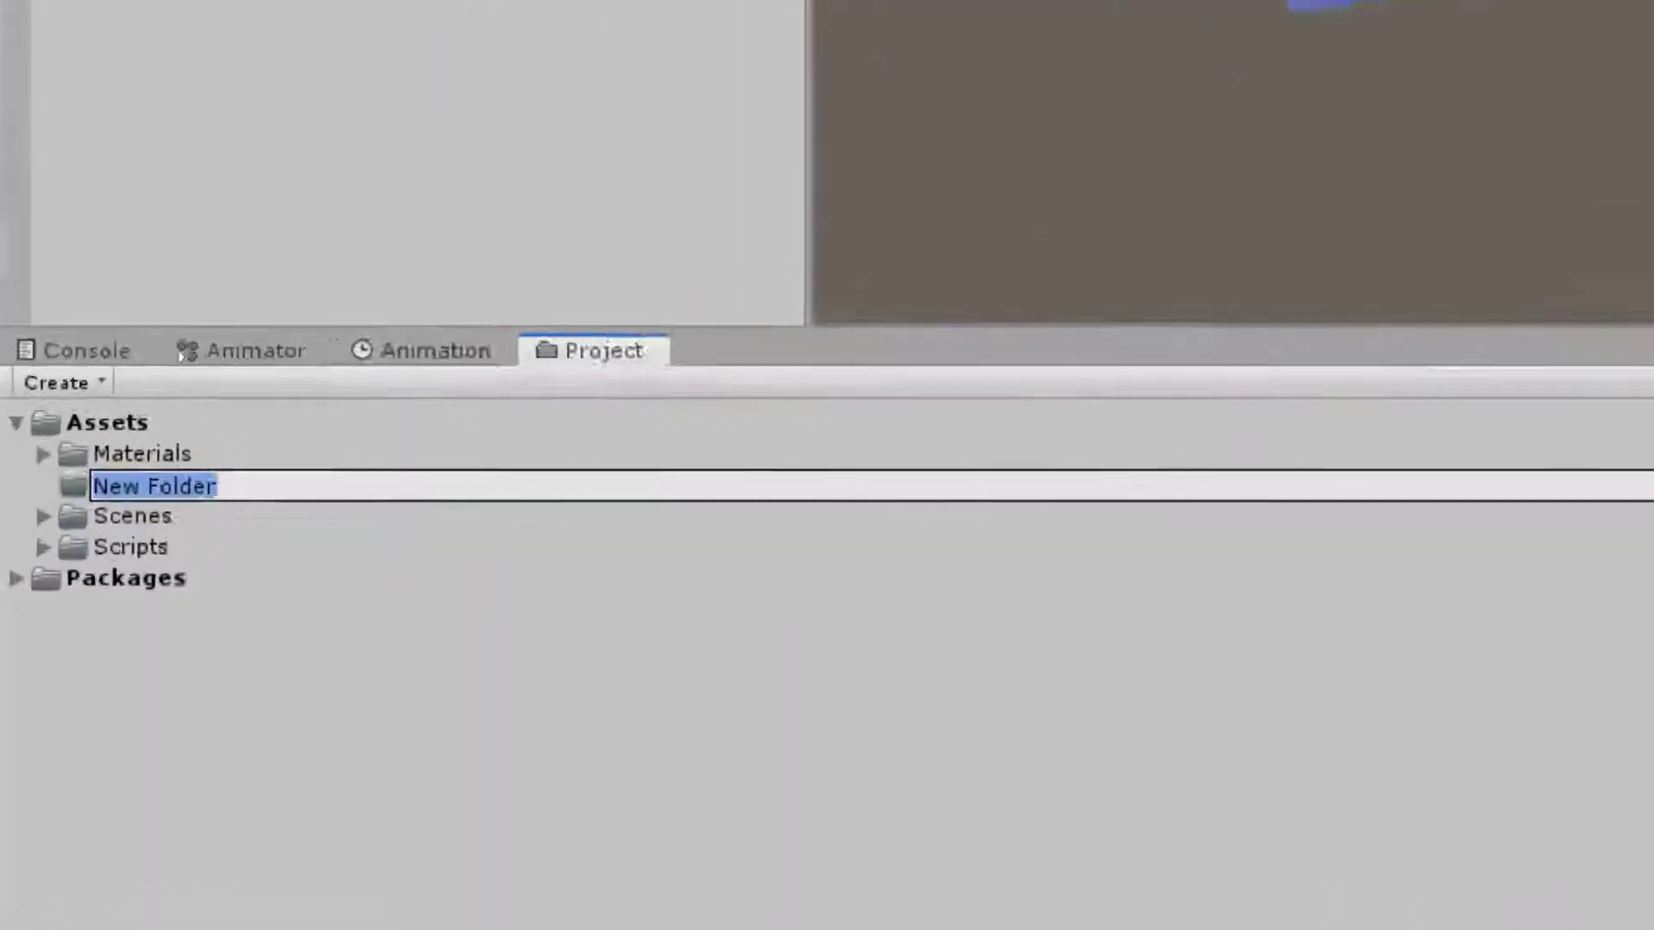
type("C")
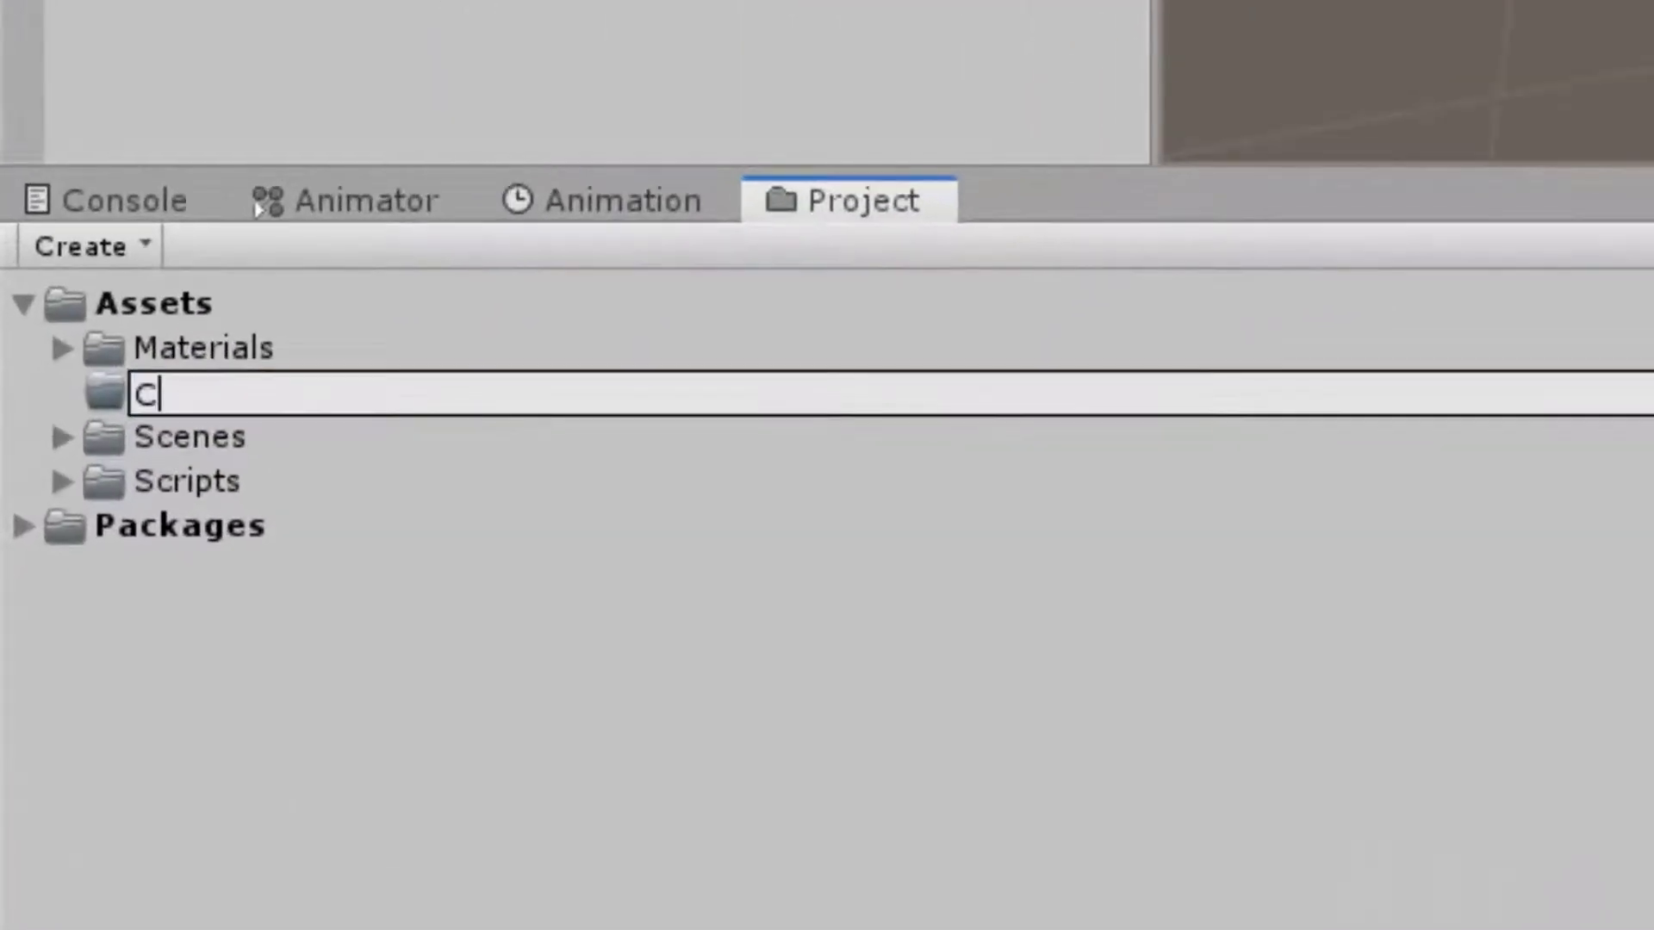
type("haracter")
key("Return")
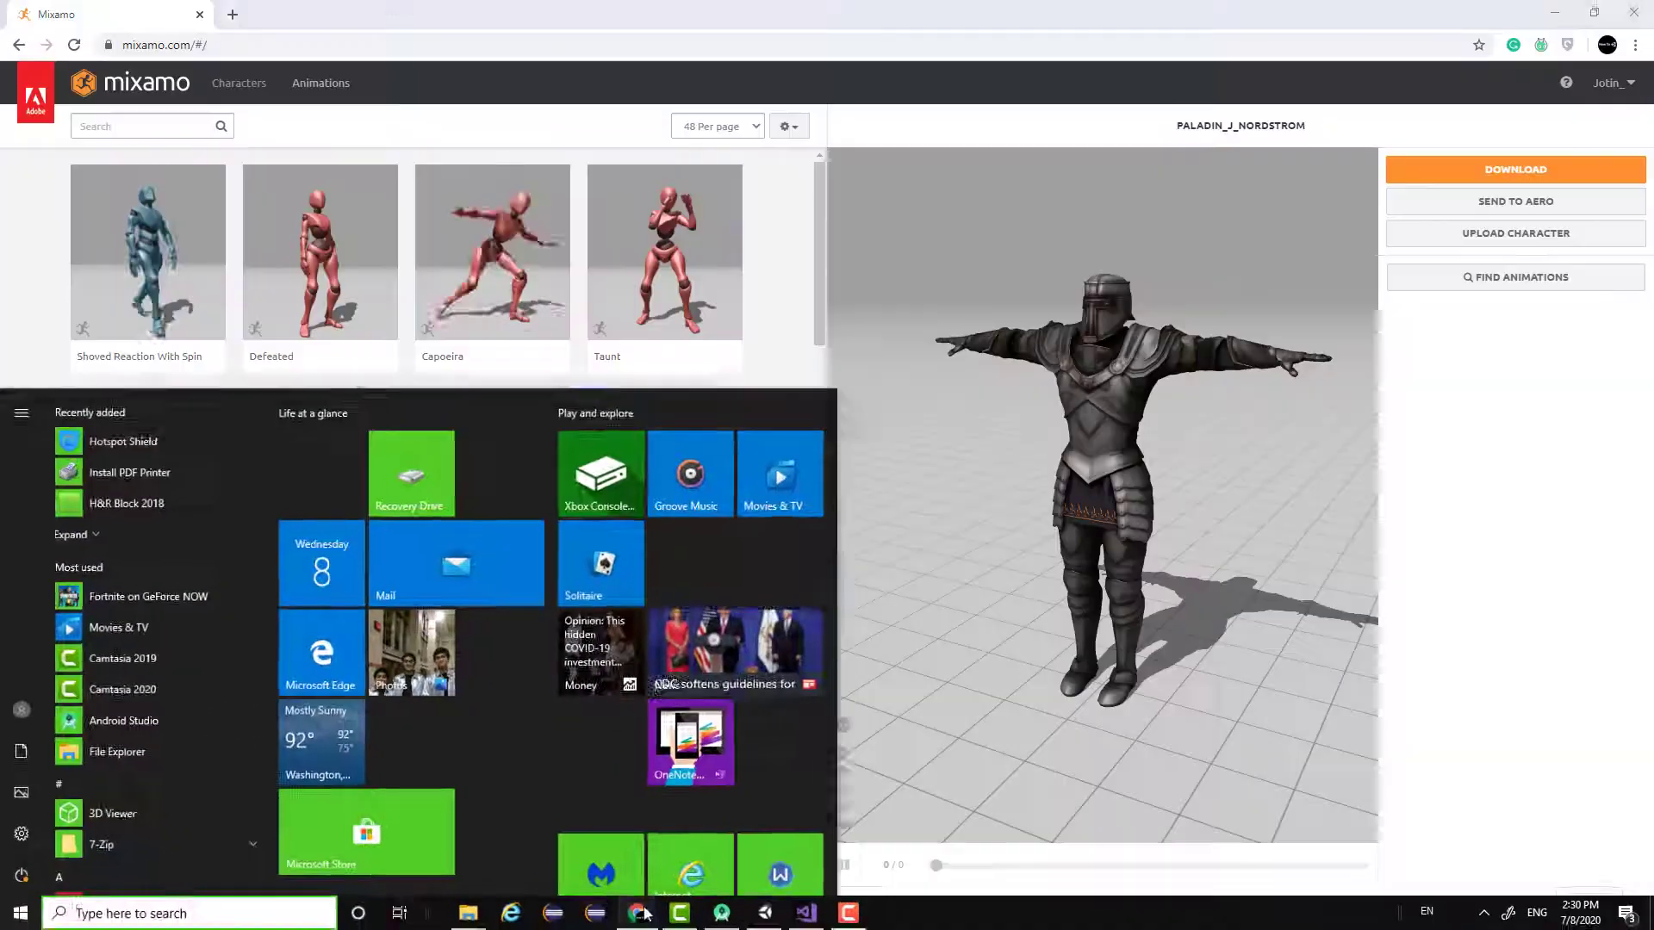
left_click(973, 530)
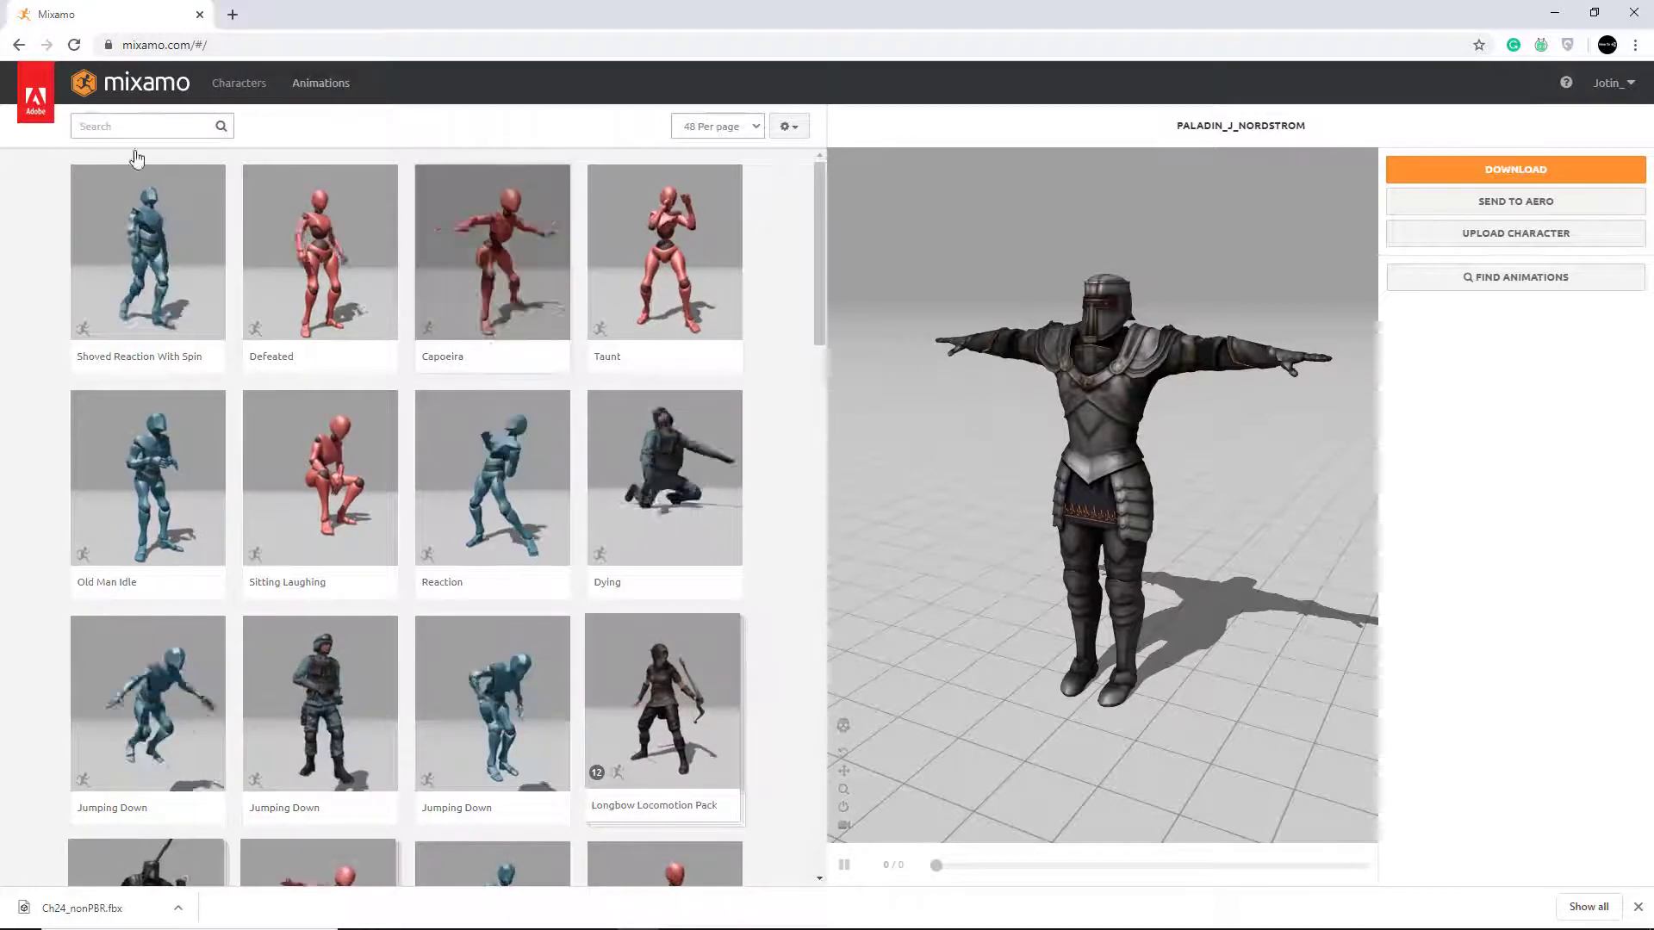
Load the Ninja from Mixamo's Characters catalogue and turn the preview to face it.
left_click(233, 86)
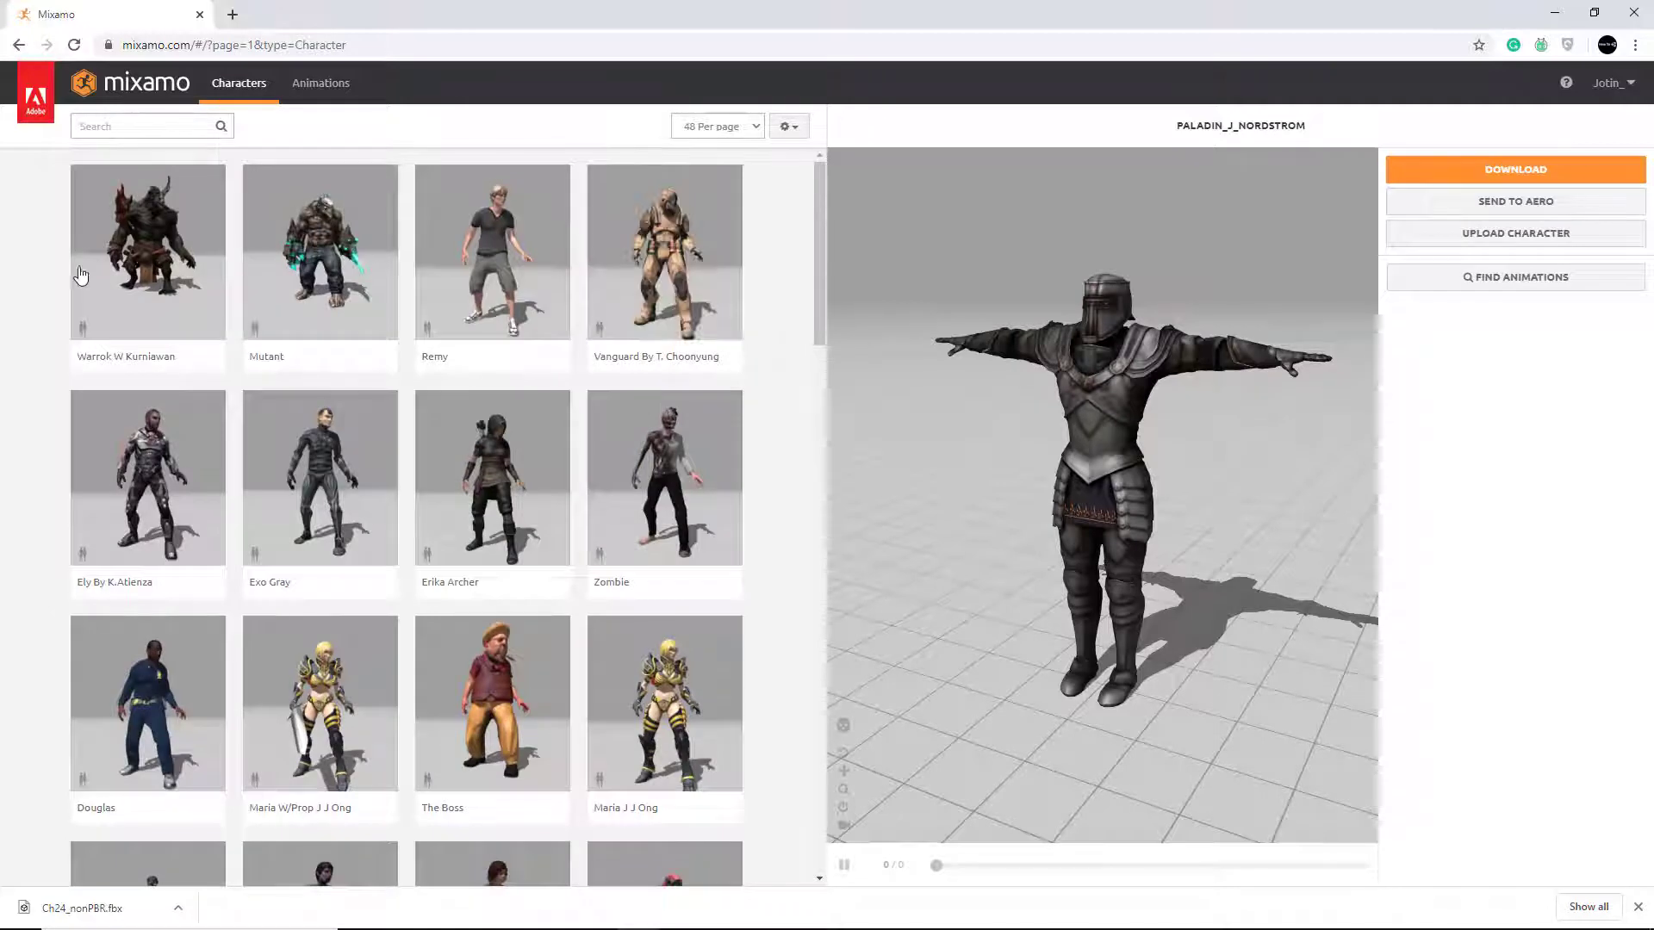
scroll(406, 295, "down", 6)
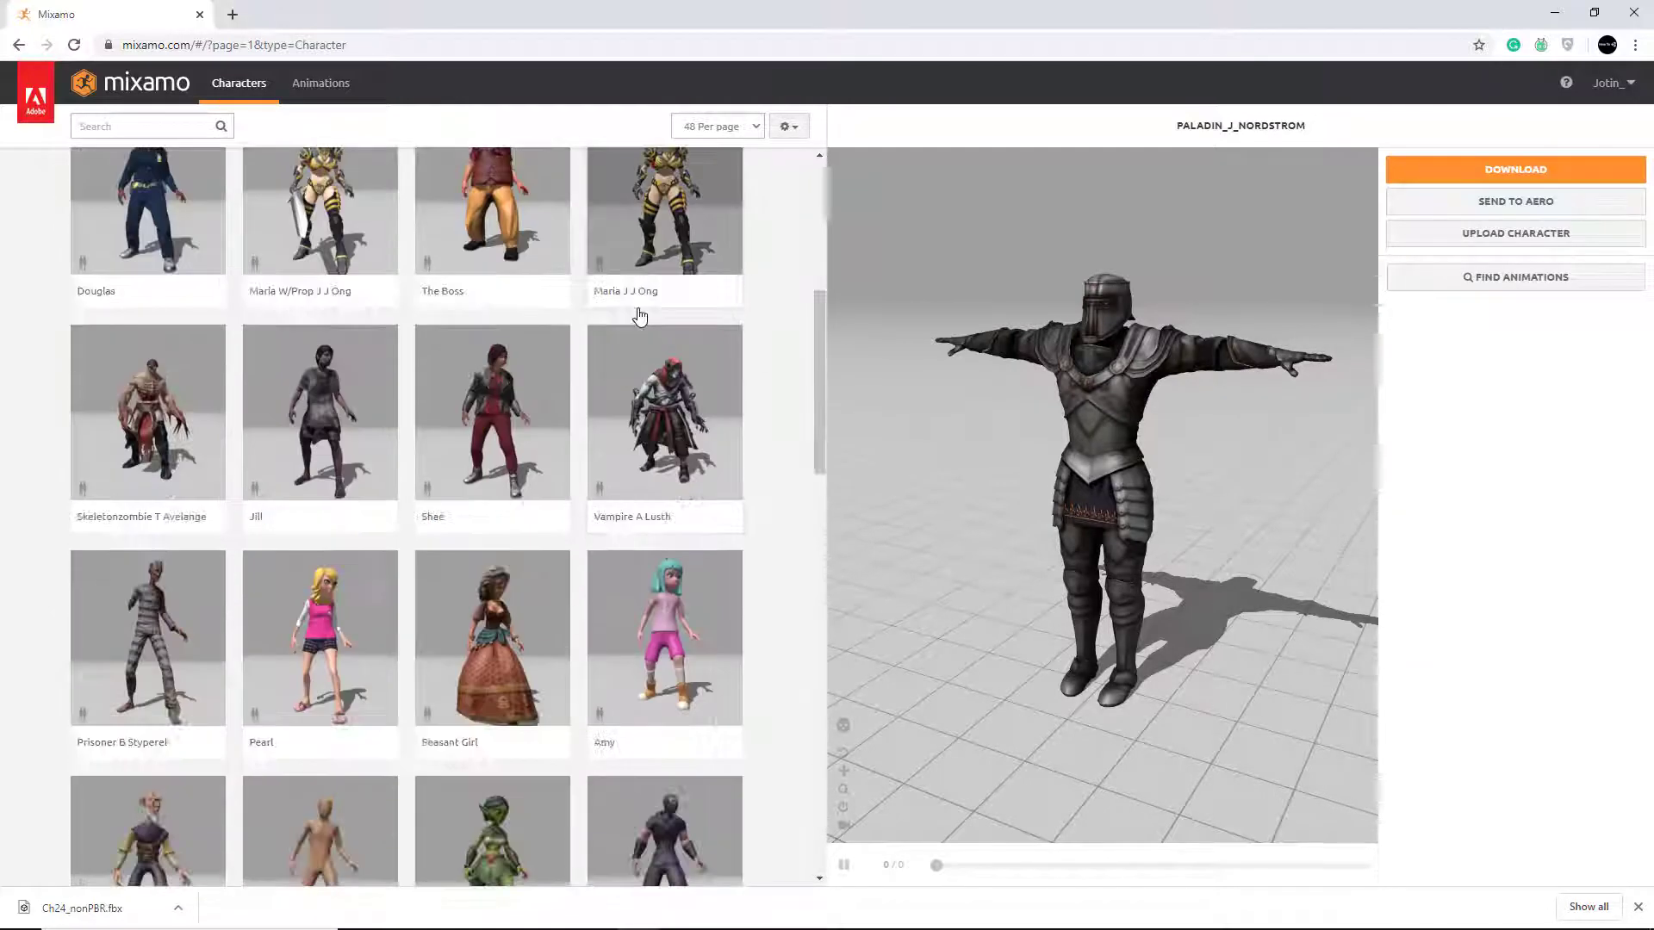
scroll(640, 315, "down", 6)
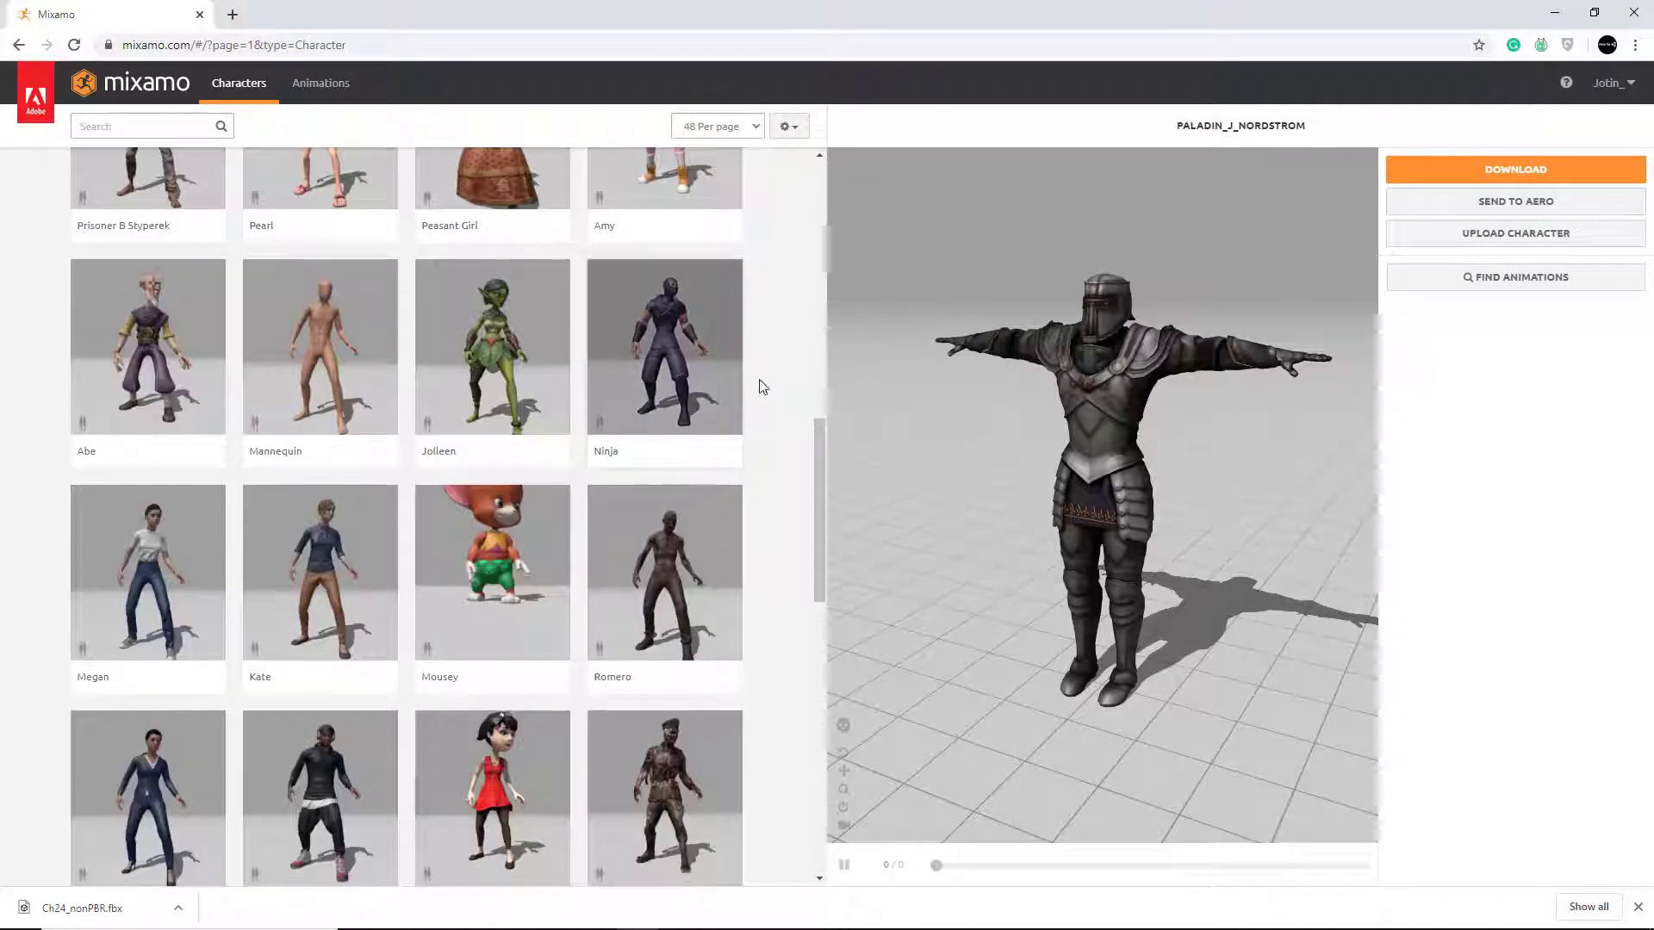
left_click(677, 336)
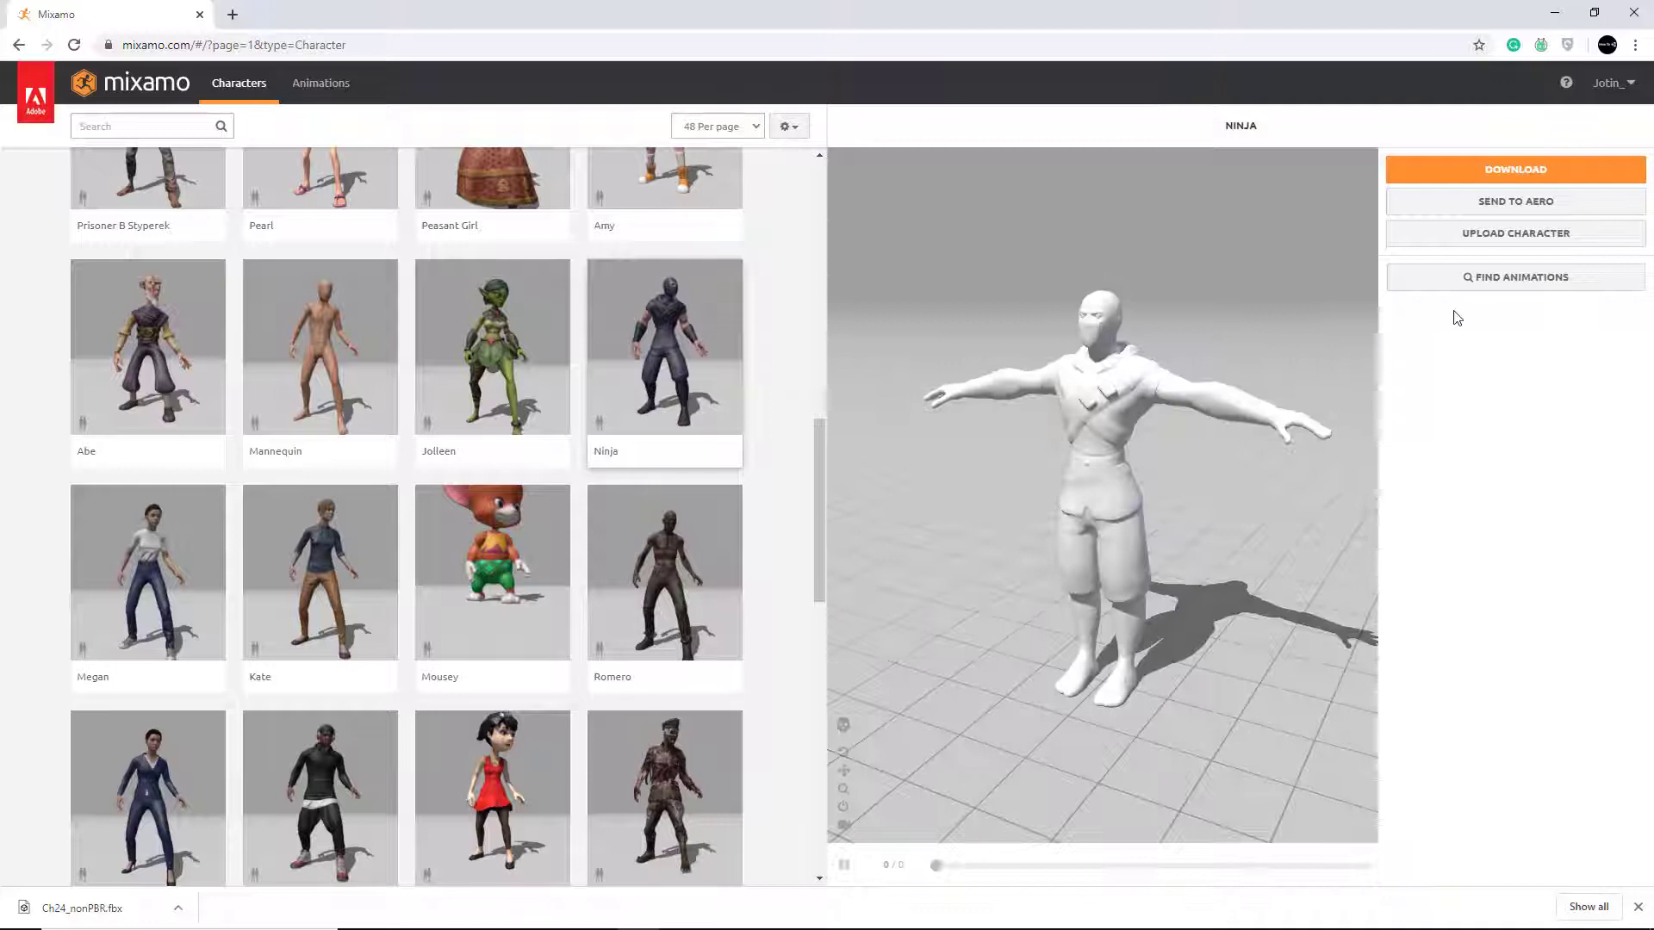
left_click_drag(1130, 430, 1170, 455)
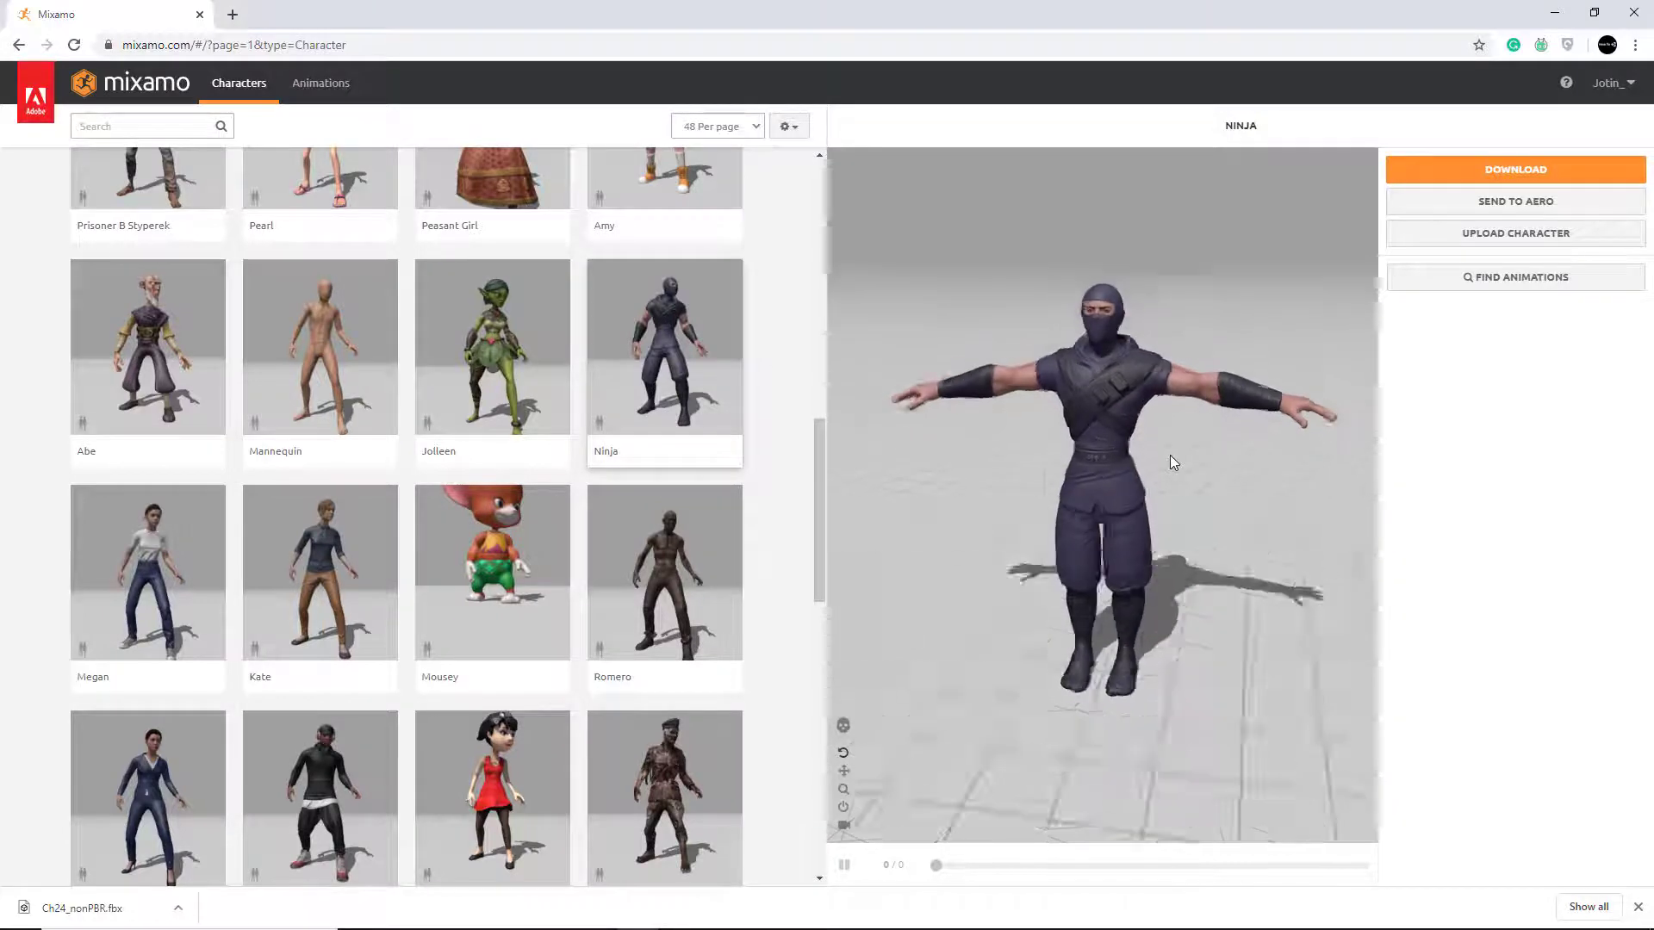
Download the Ninja with format FBX for Unity (.fbx) and pose T-pose.
left_click(1483, 171)
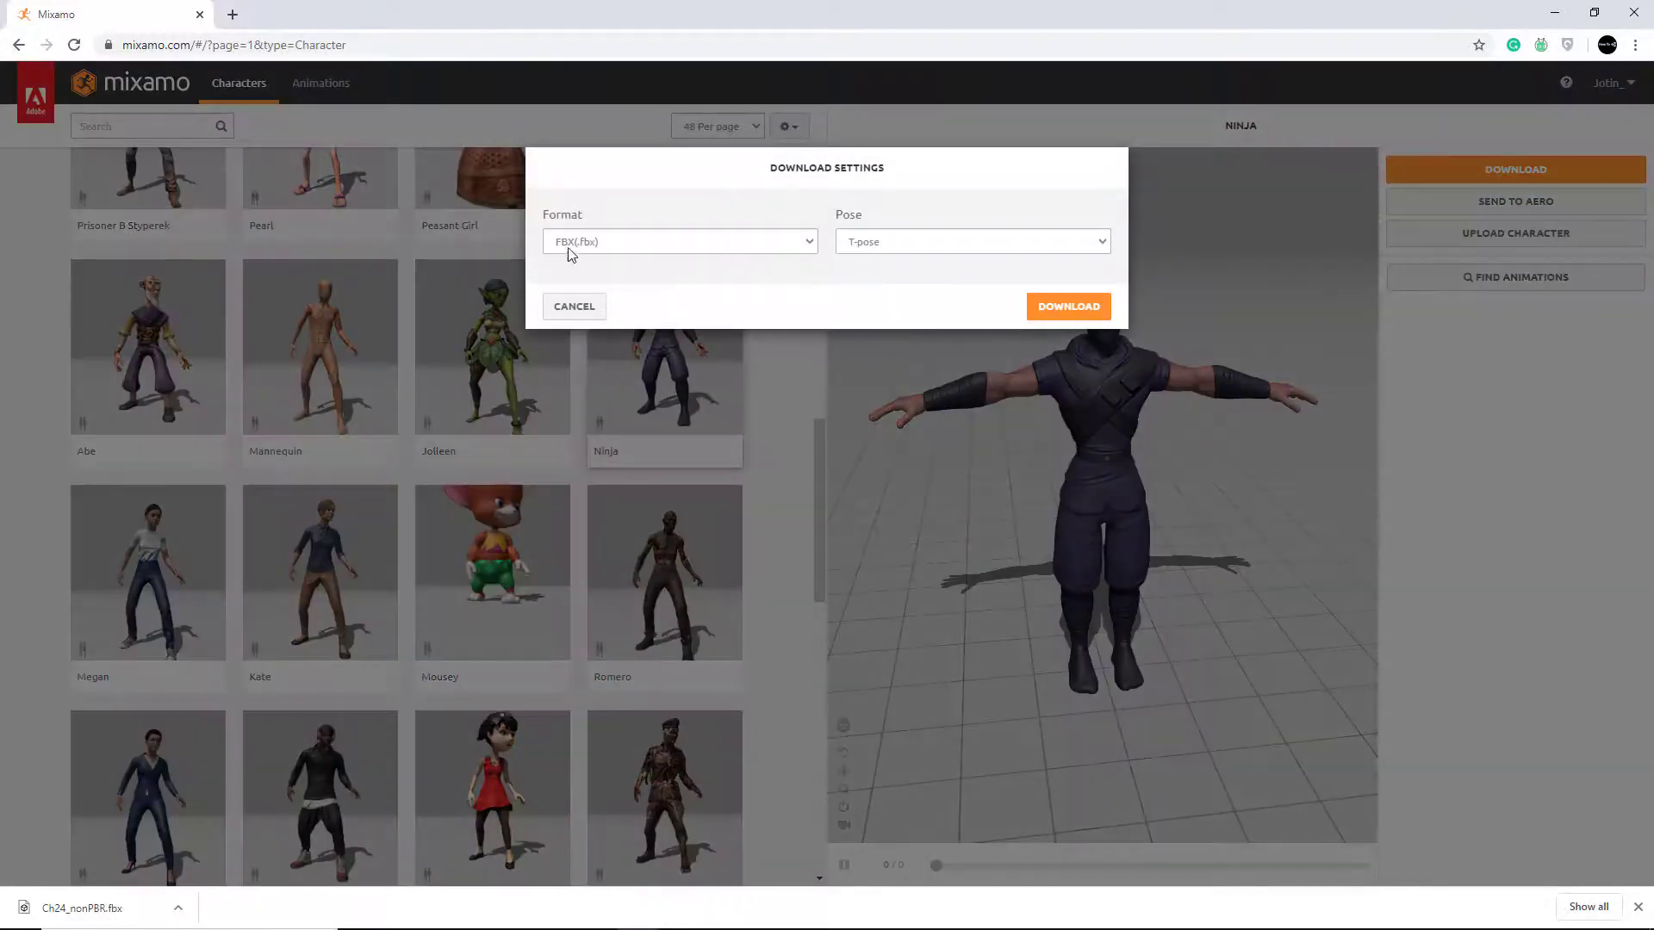
left_click(814, 251)
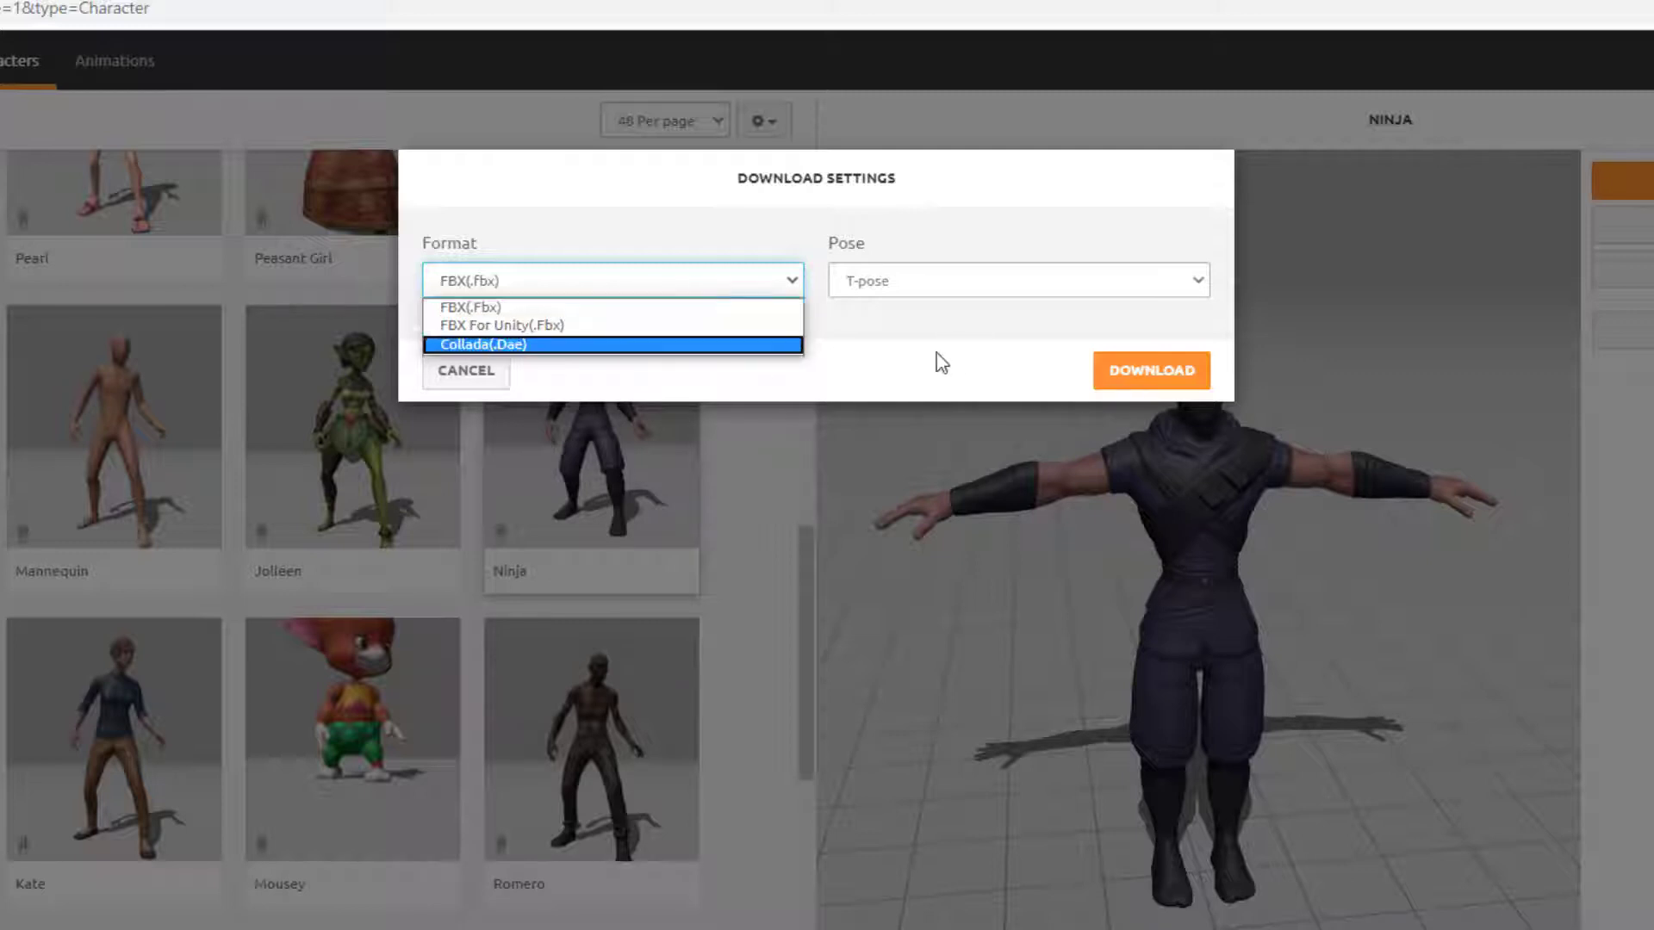
left_click(523, 328)
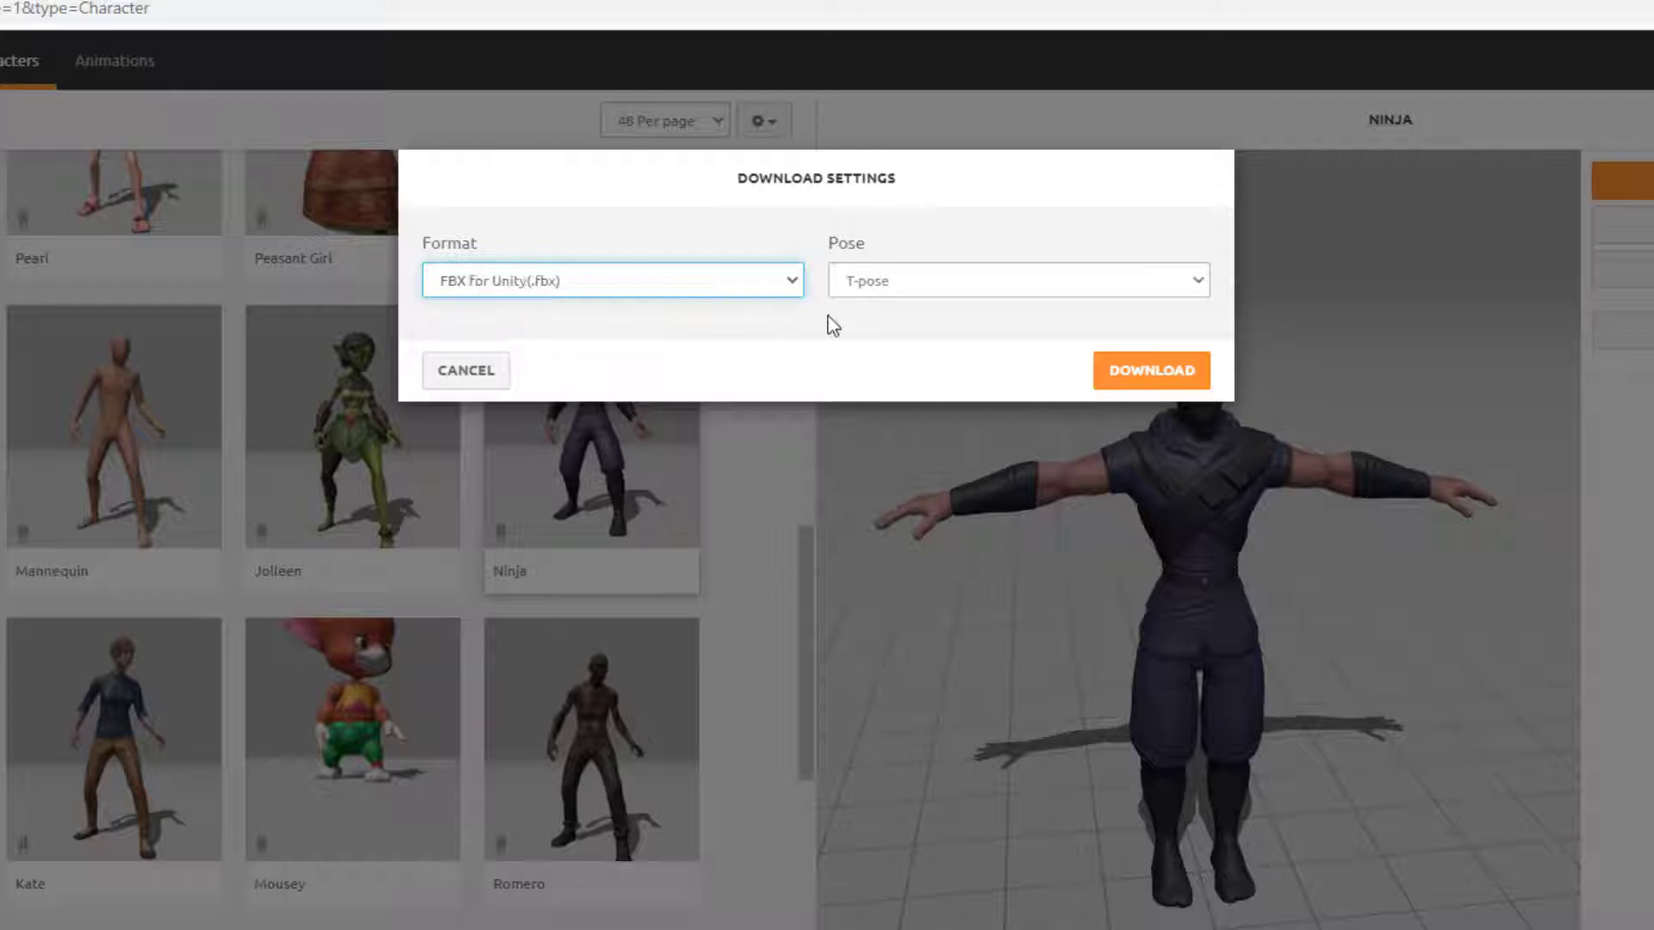
left_click(933, 296)
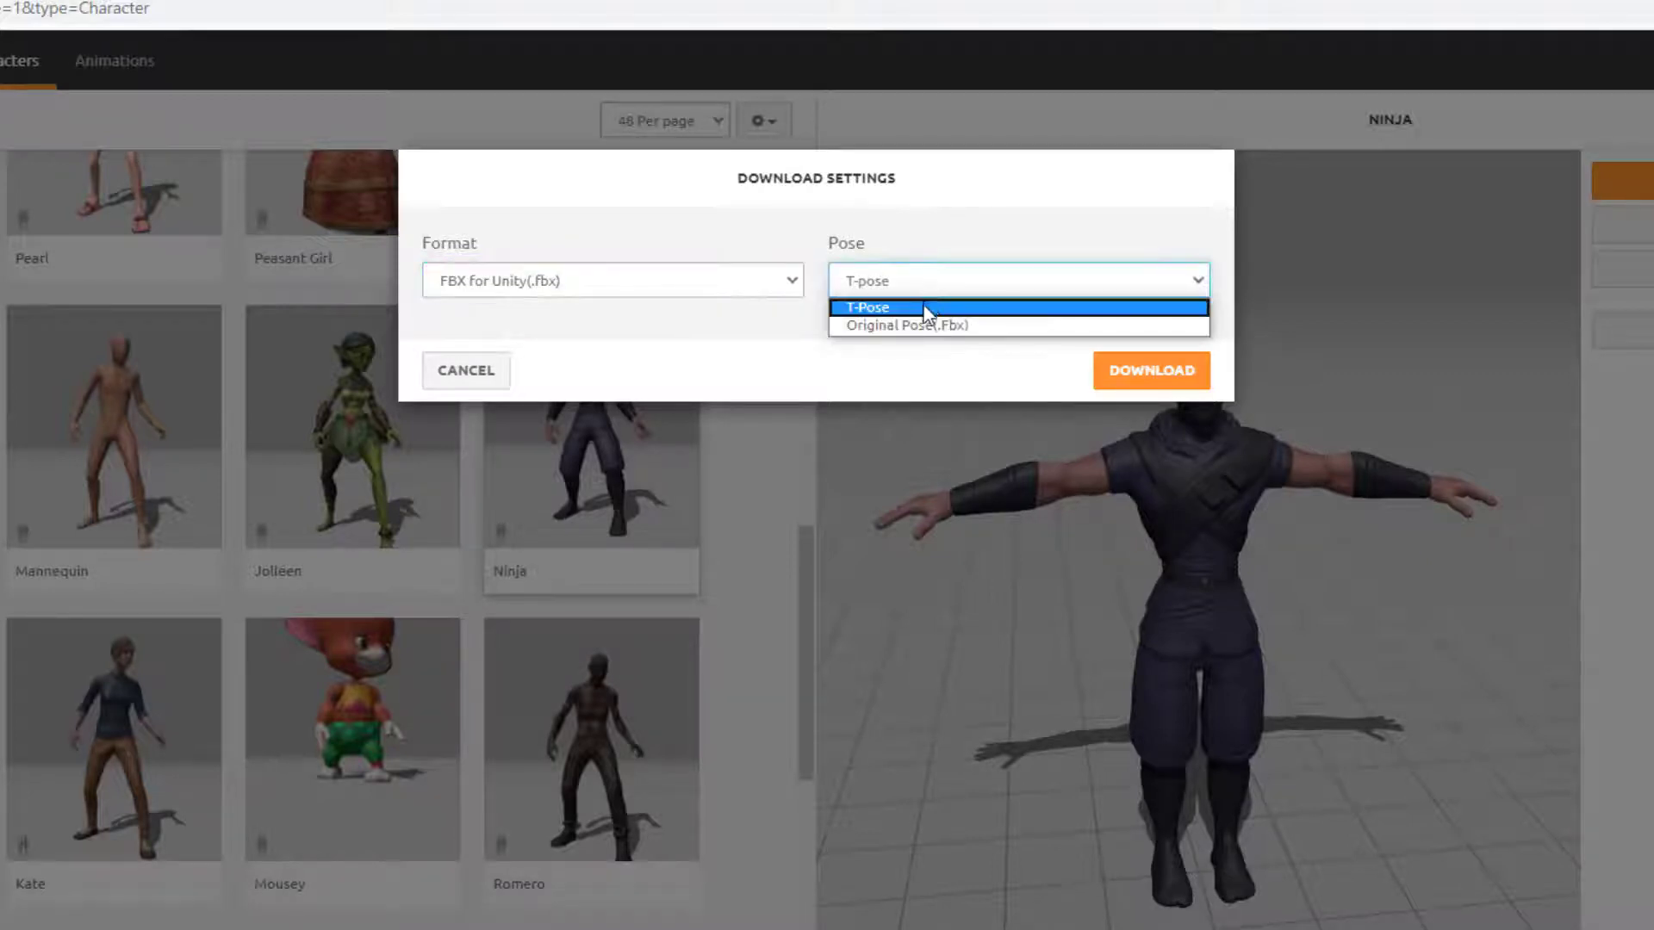
left_click(926, 308)
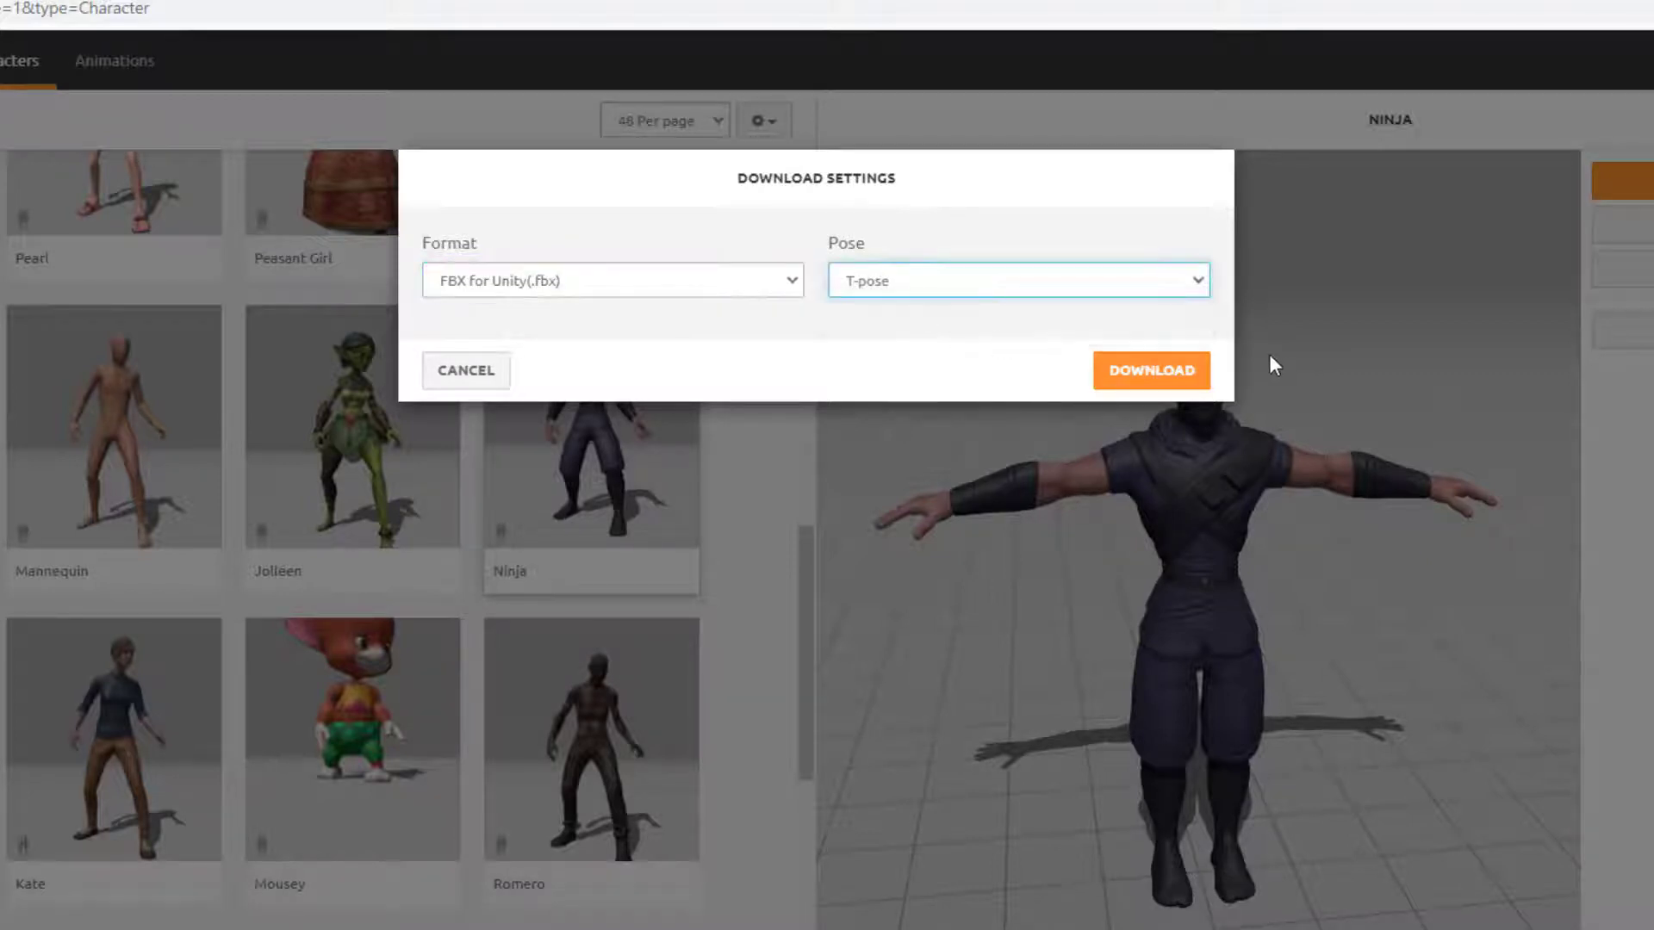
left_click(1152, 370)
key("super")
key("Escape")
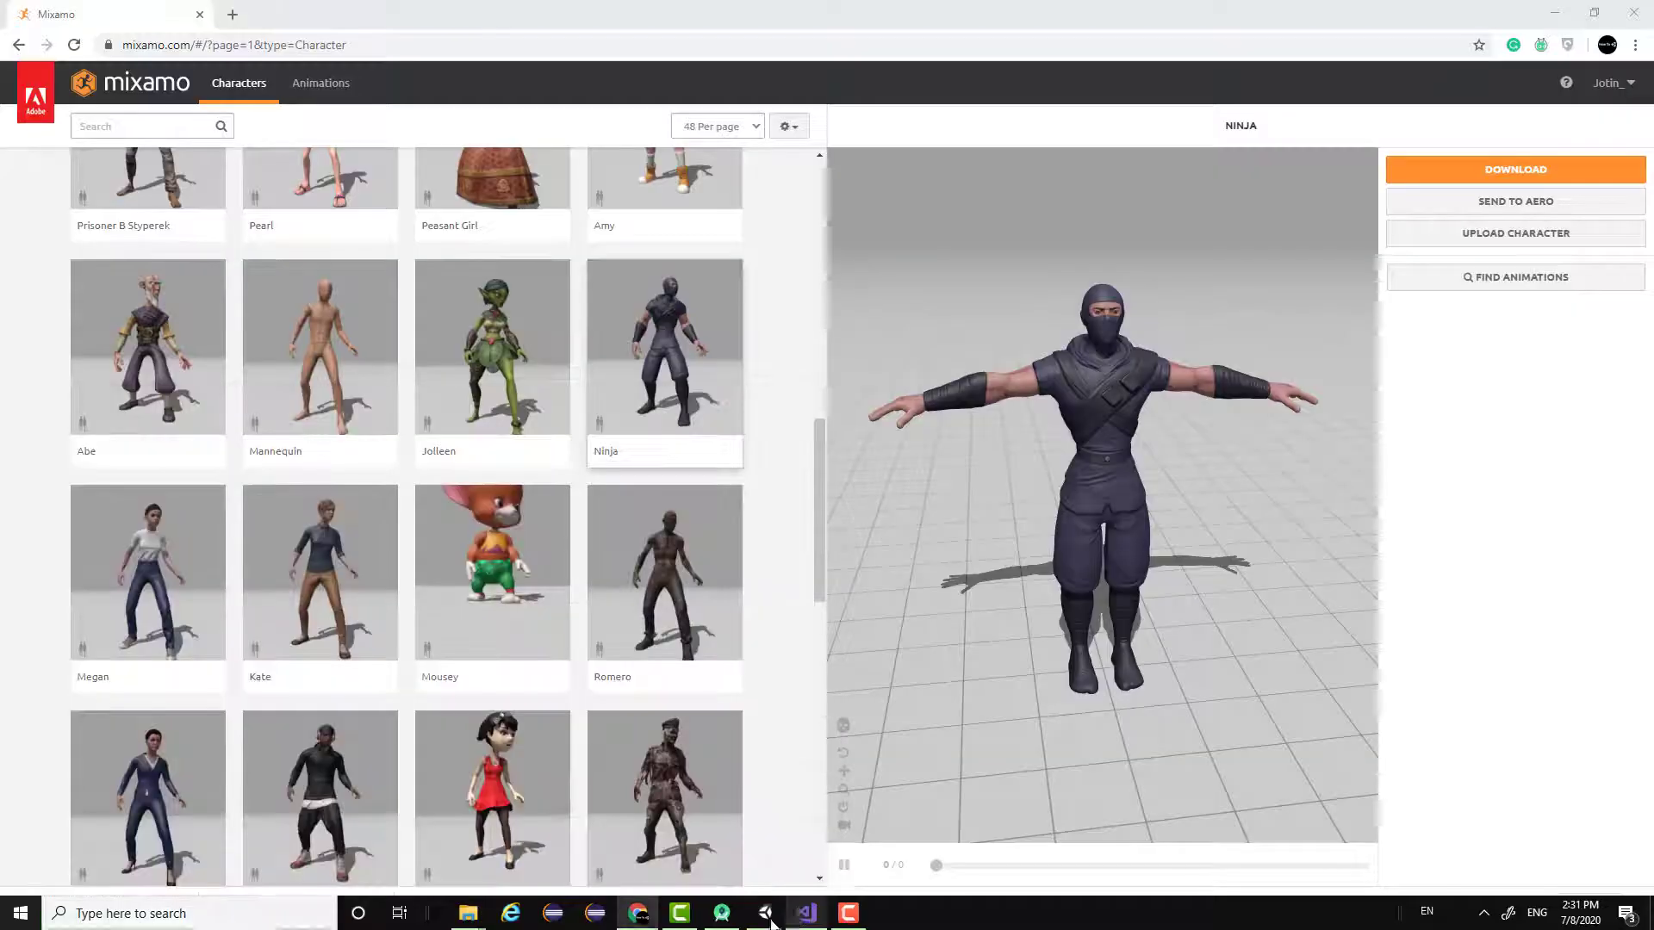
Drag Ch24_nonPBR.fbx from the Downloads folder into Unity's Character folder.
left_click(763, 913)
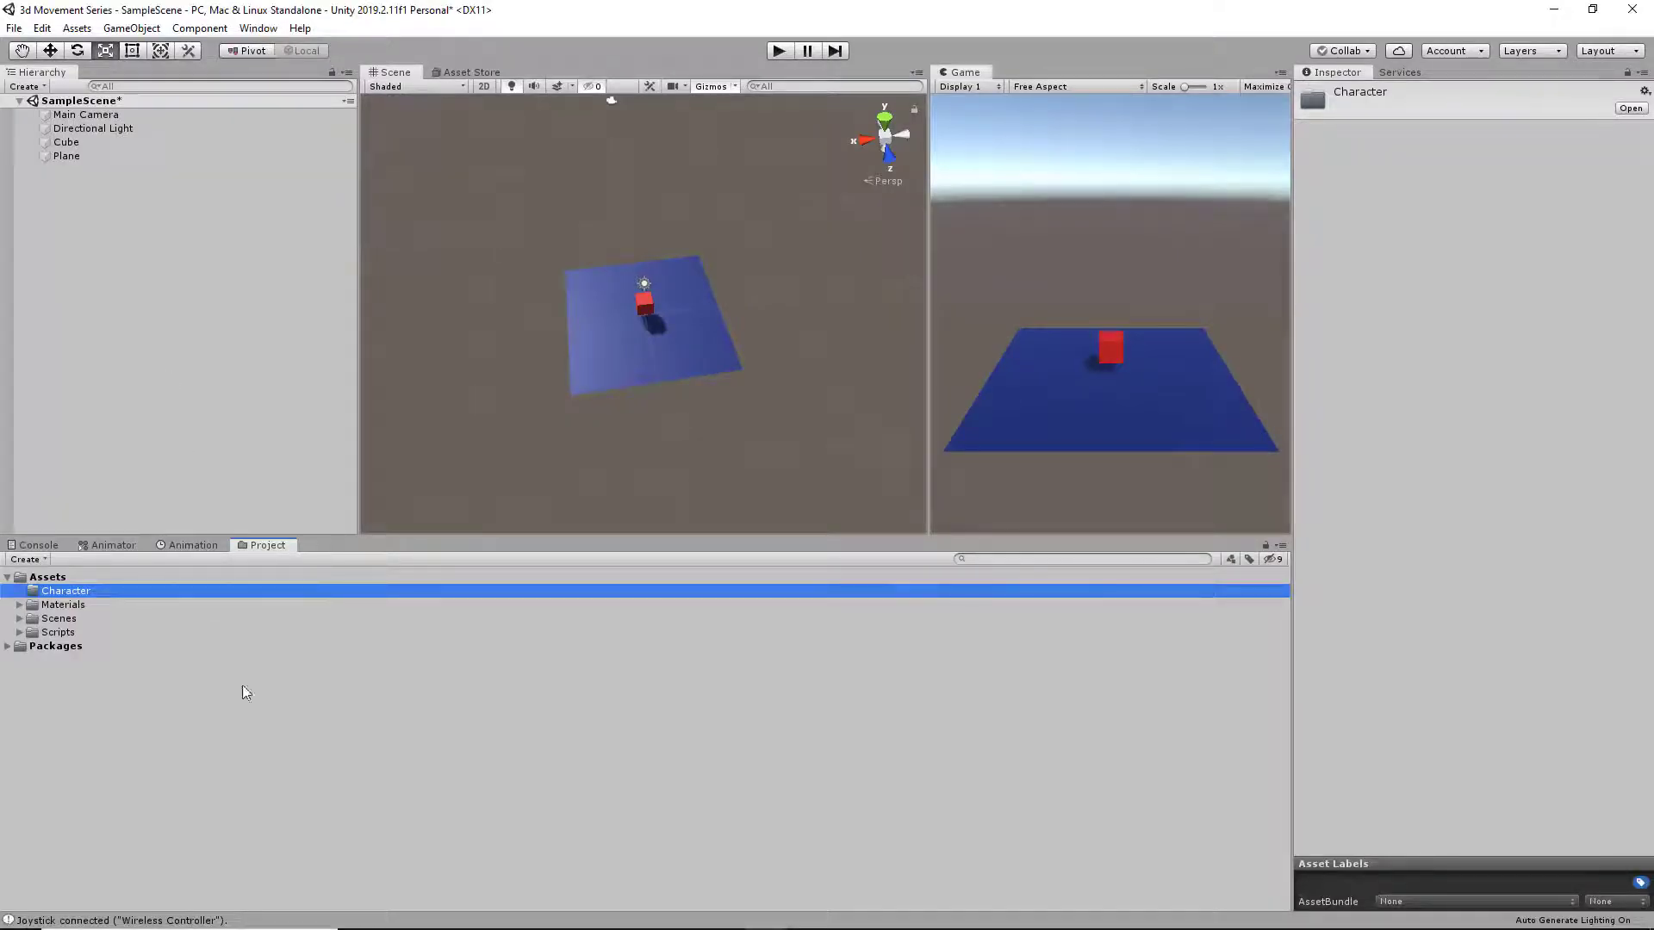
mouse_move(507, 926)
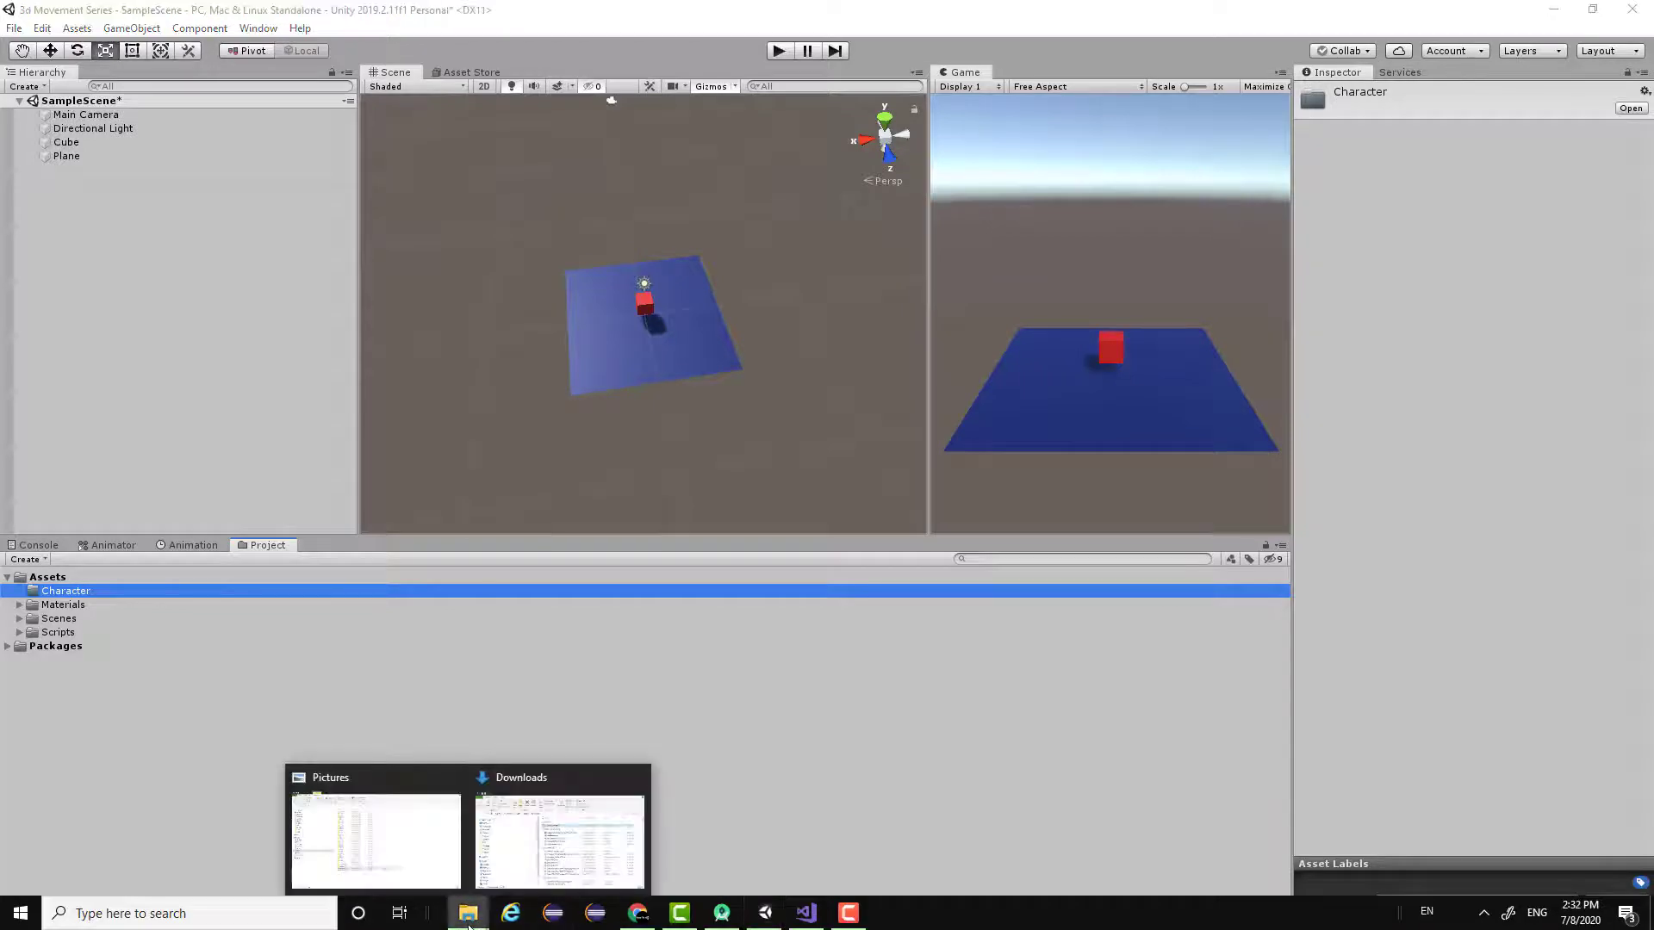
left_click(502, 857)
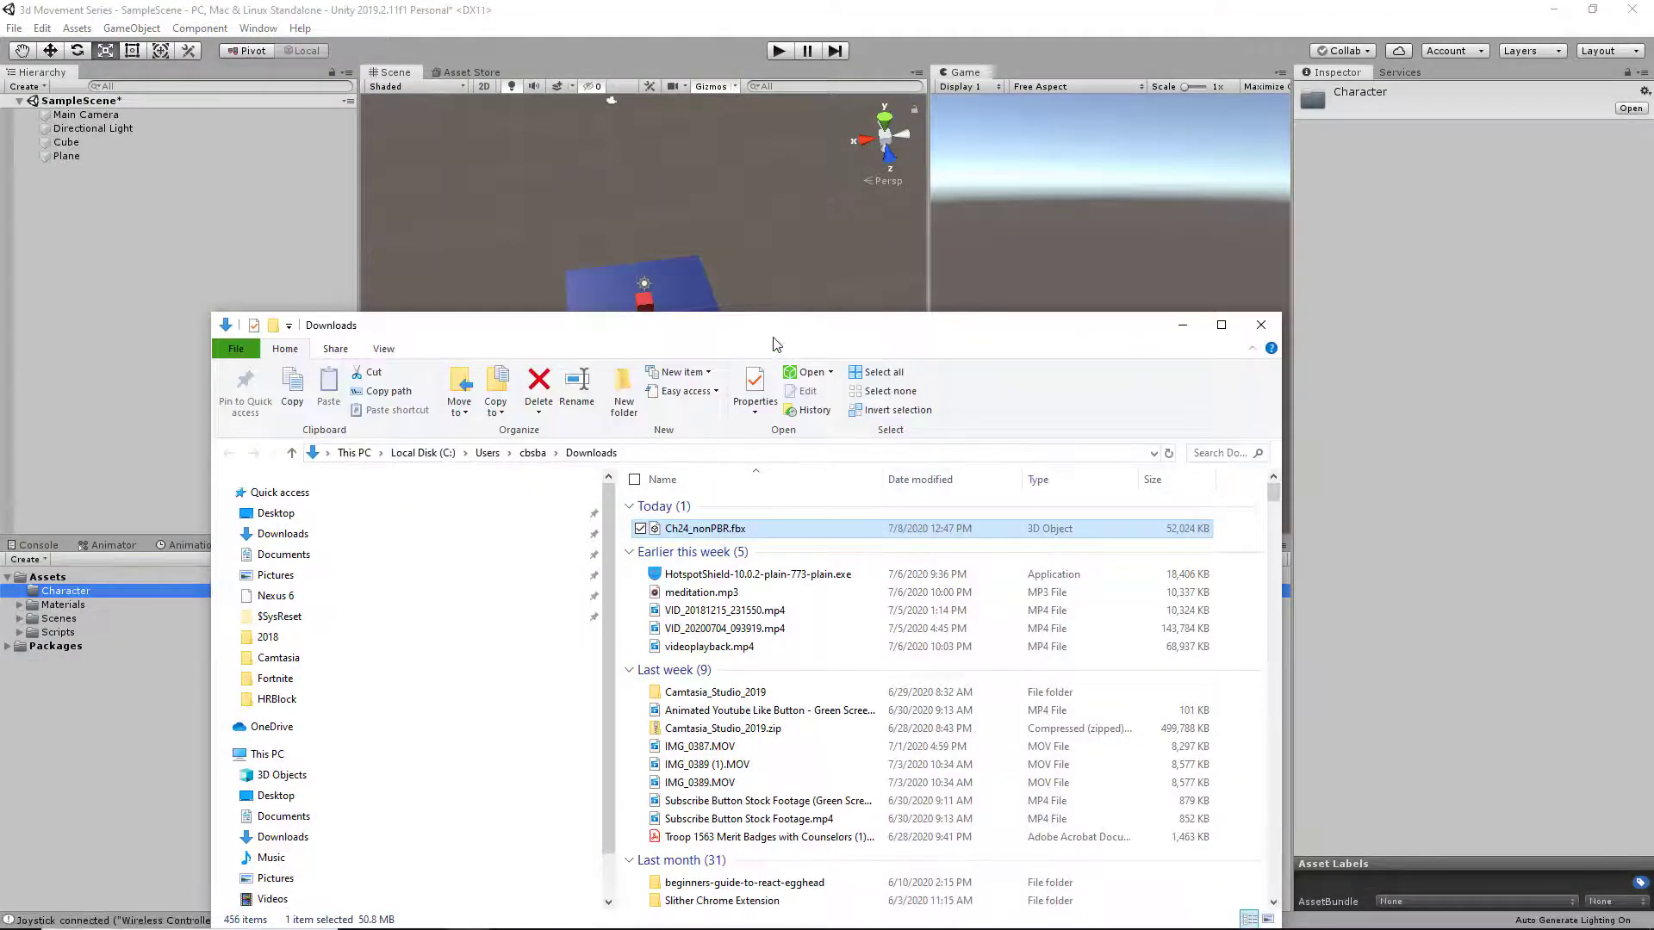
left_click_drag(775, 329, 987, 280)
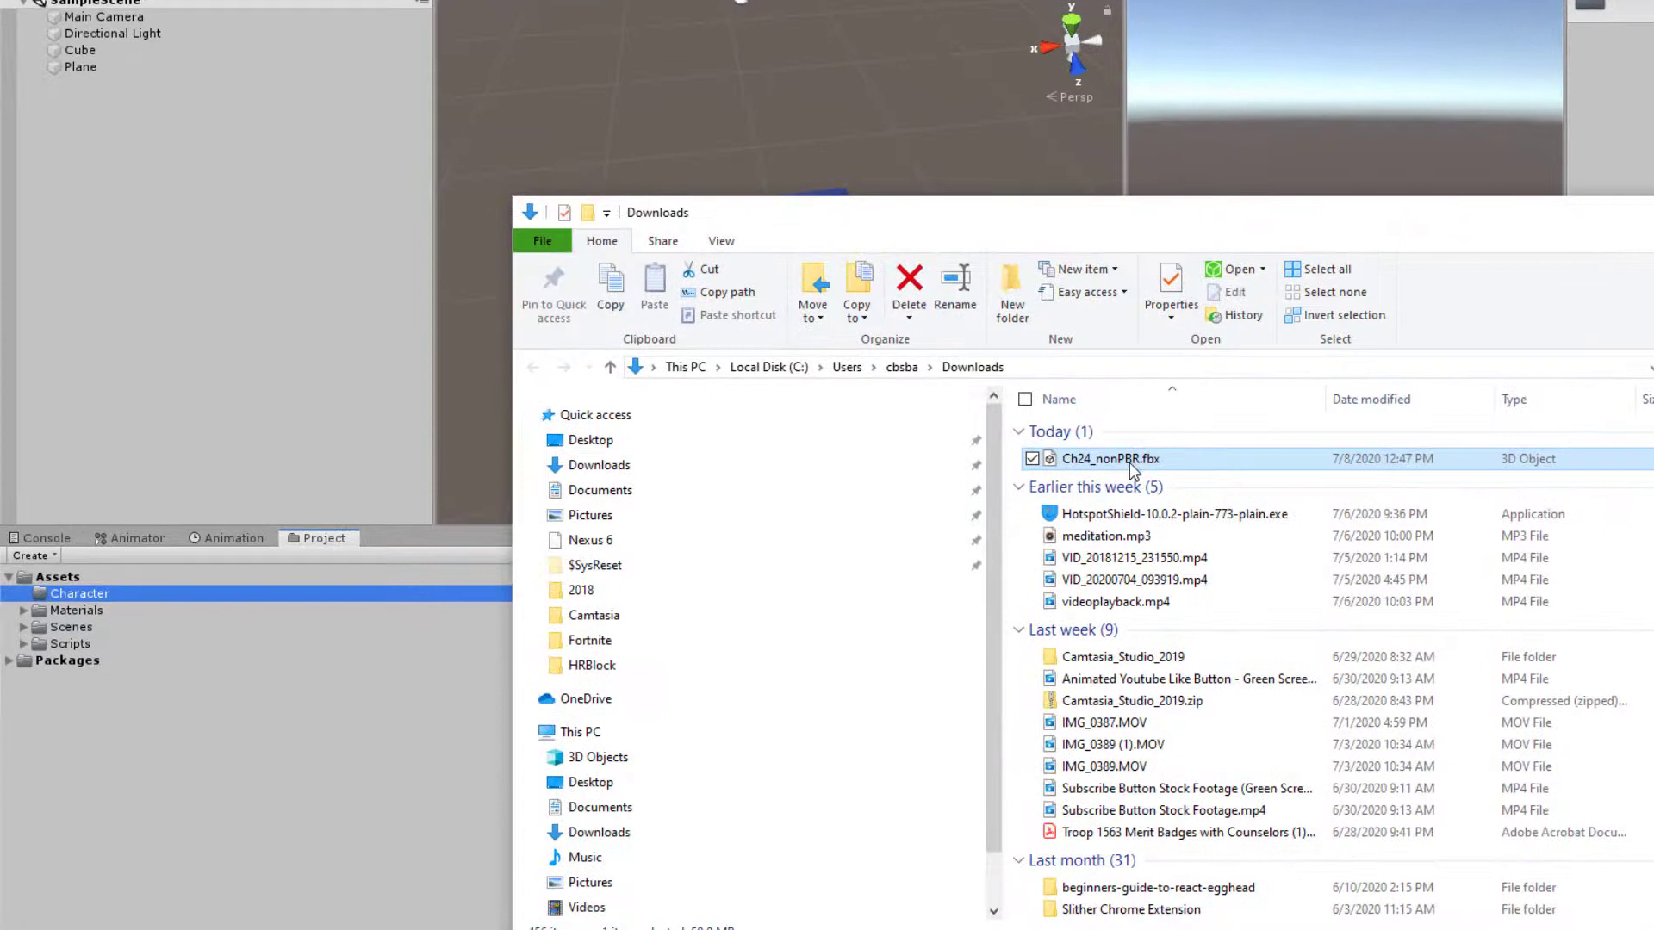
left_click_drag(1065, 466, 76, 600)
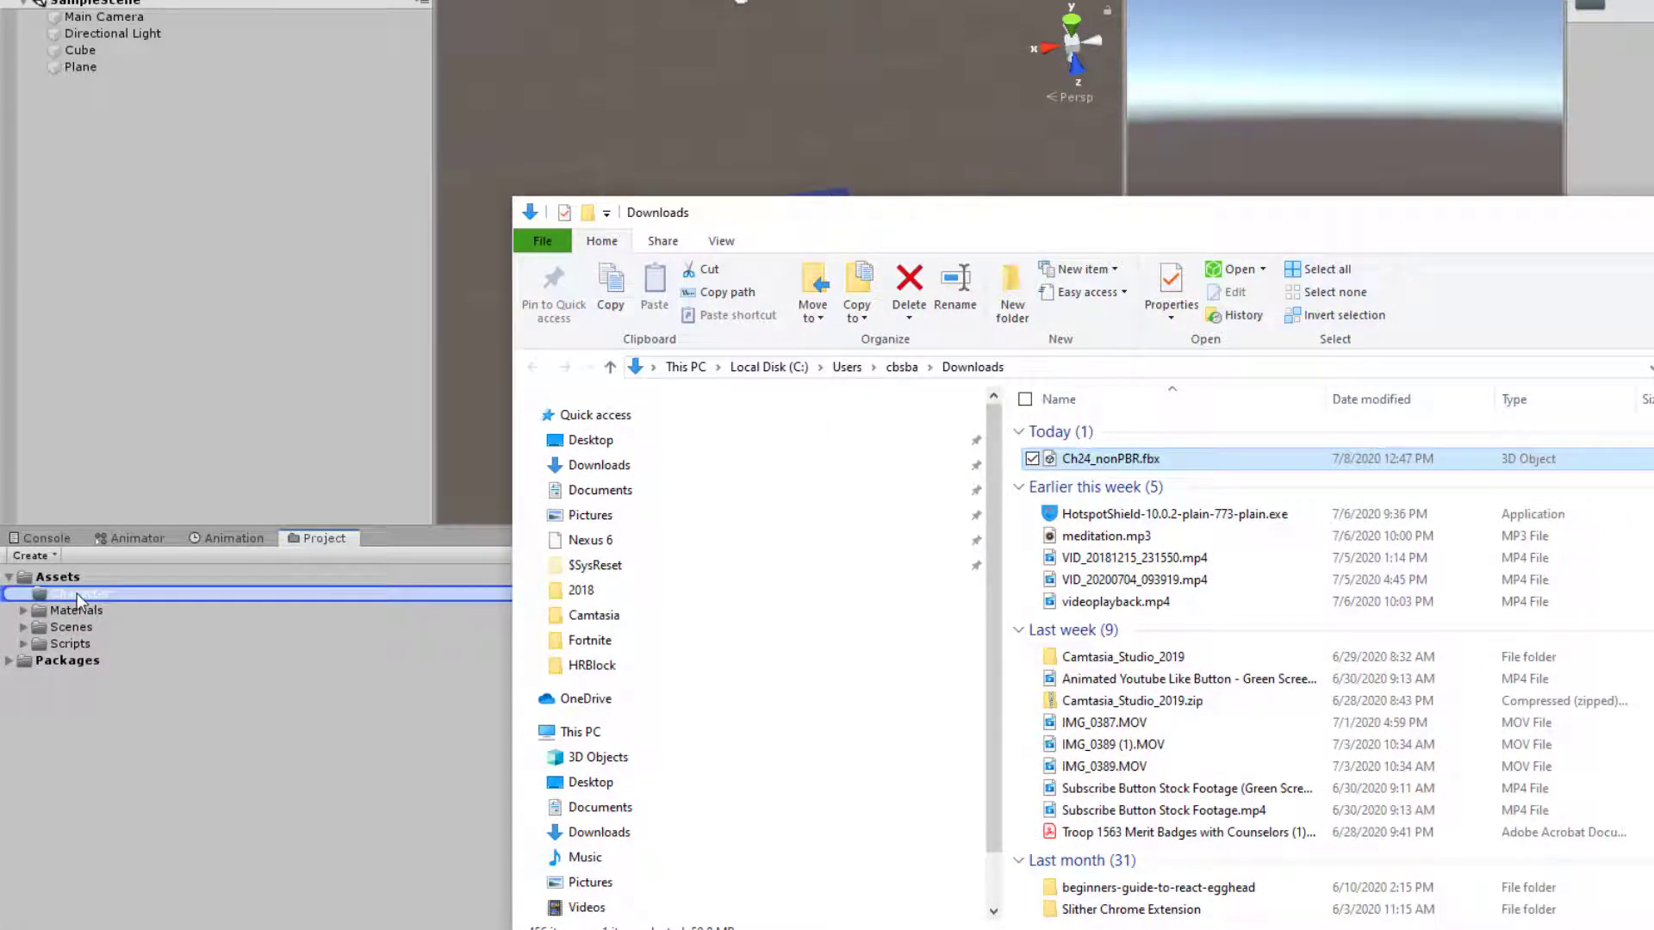
left_click_drag(75, 593, 76, 593)
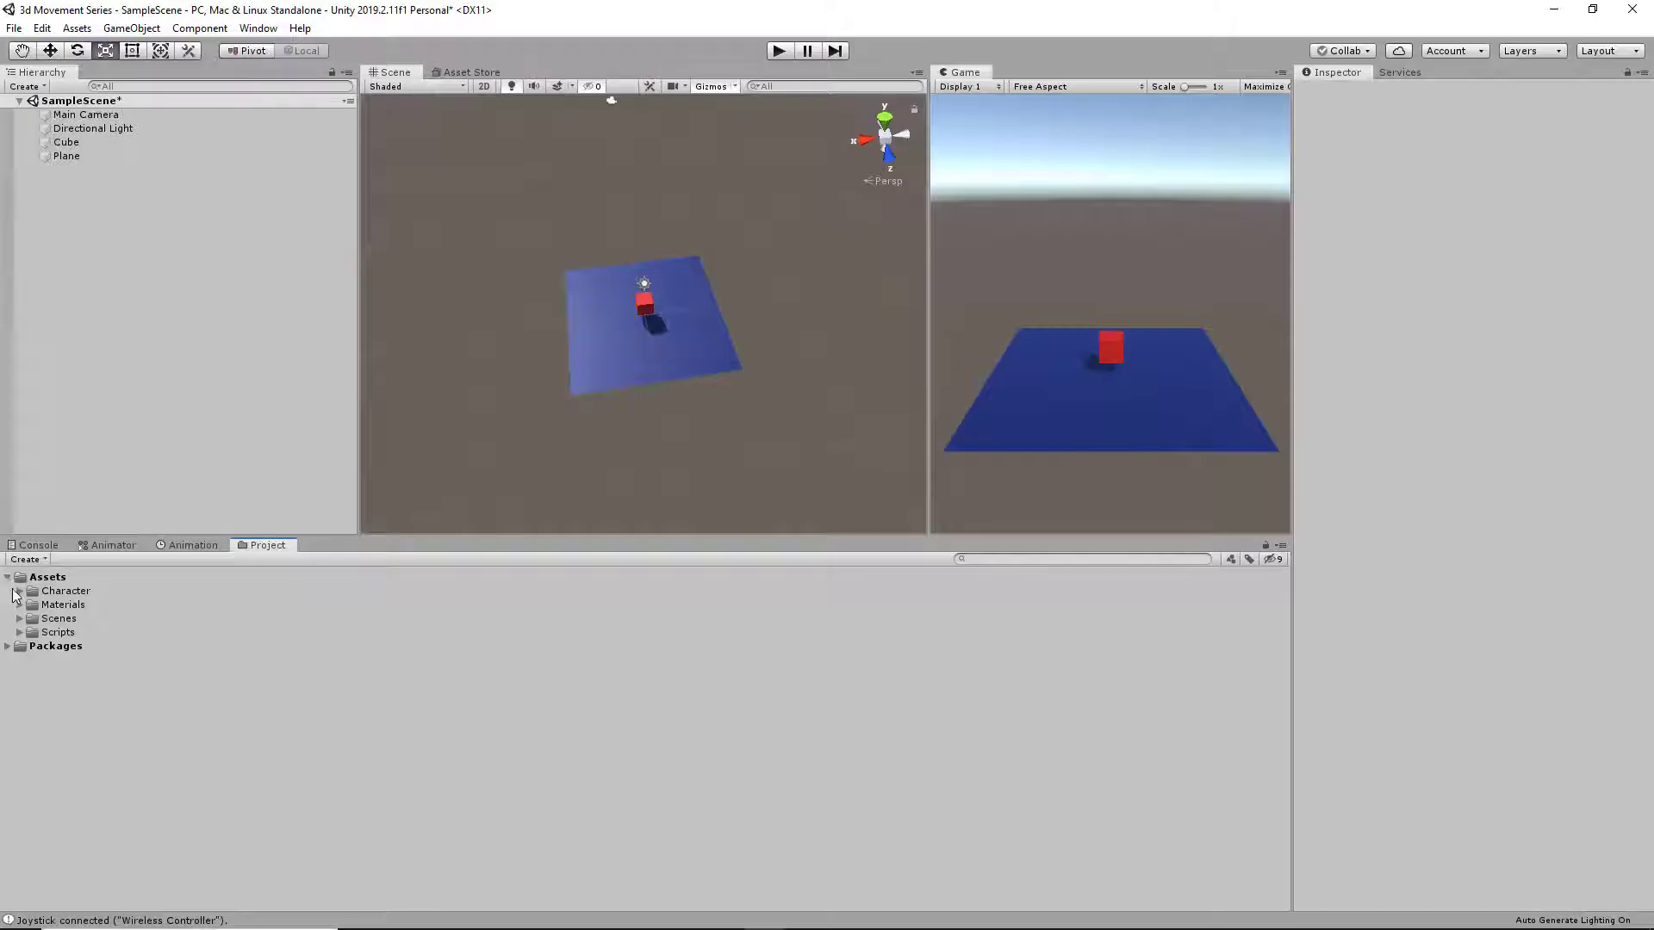
Drop Ch24_nonPBR into the Hierarchy and raise it to Y 1.98 above the red cube.
left_click(18, 591)
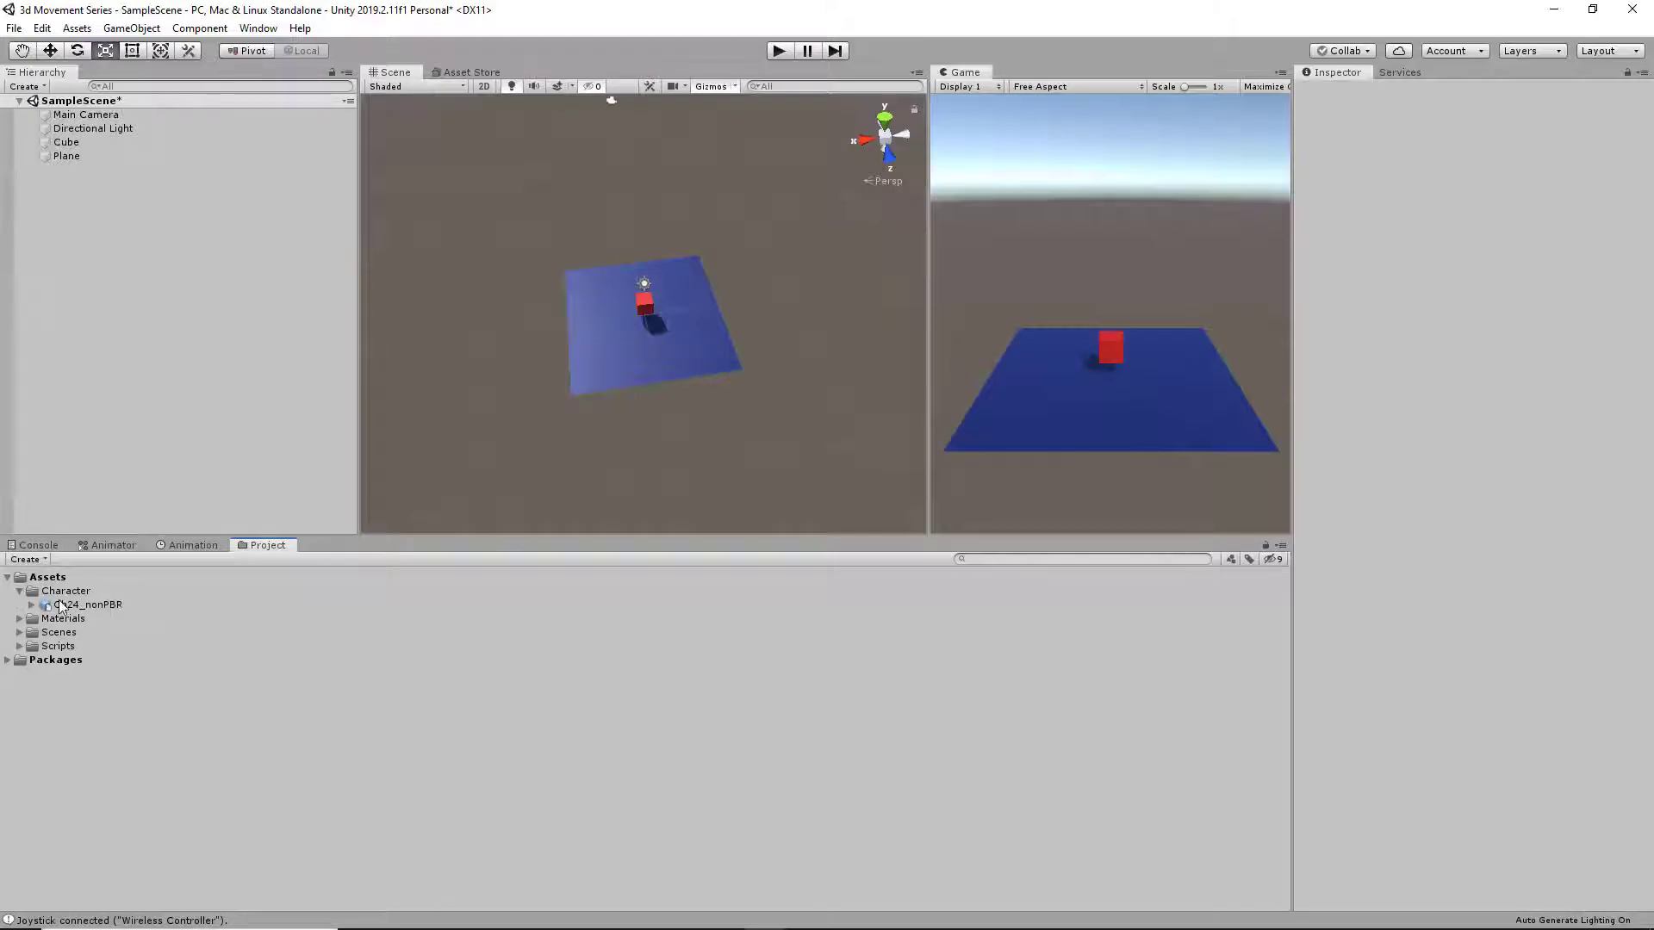
left_click(51, 605)
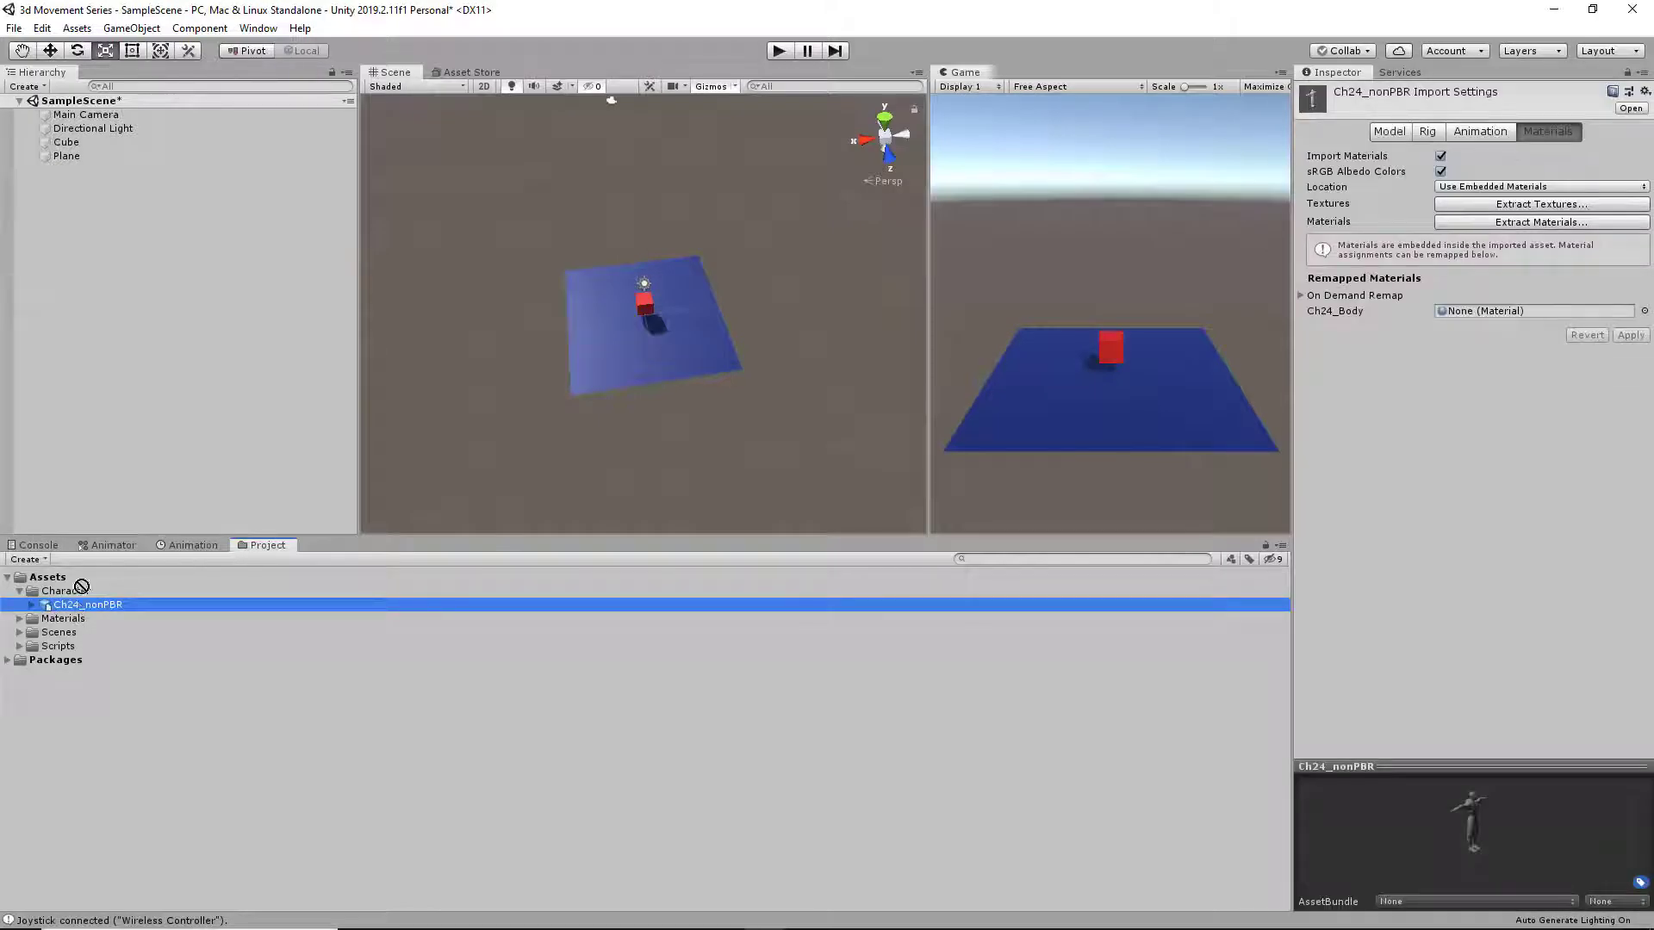
left_click_drag(81, 586, 136, 388)
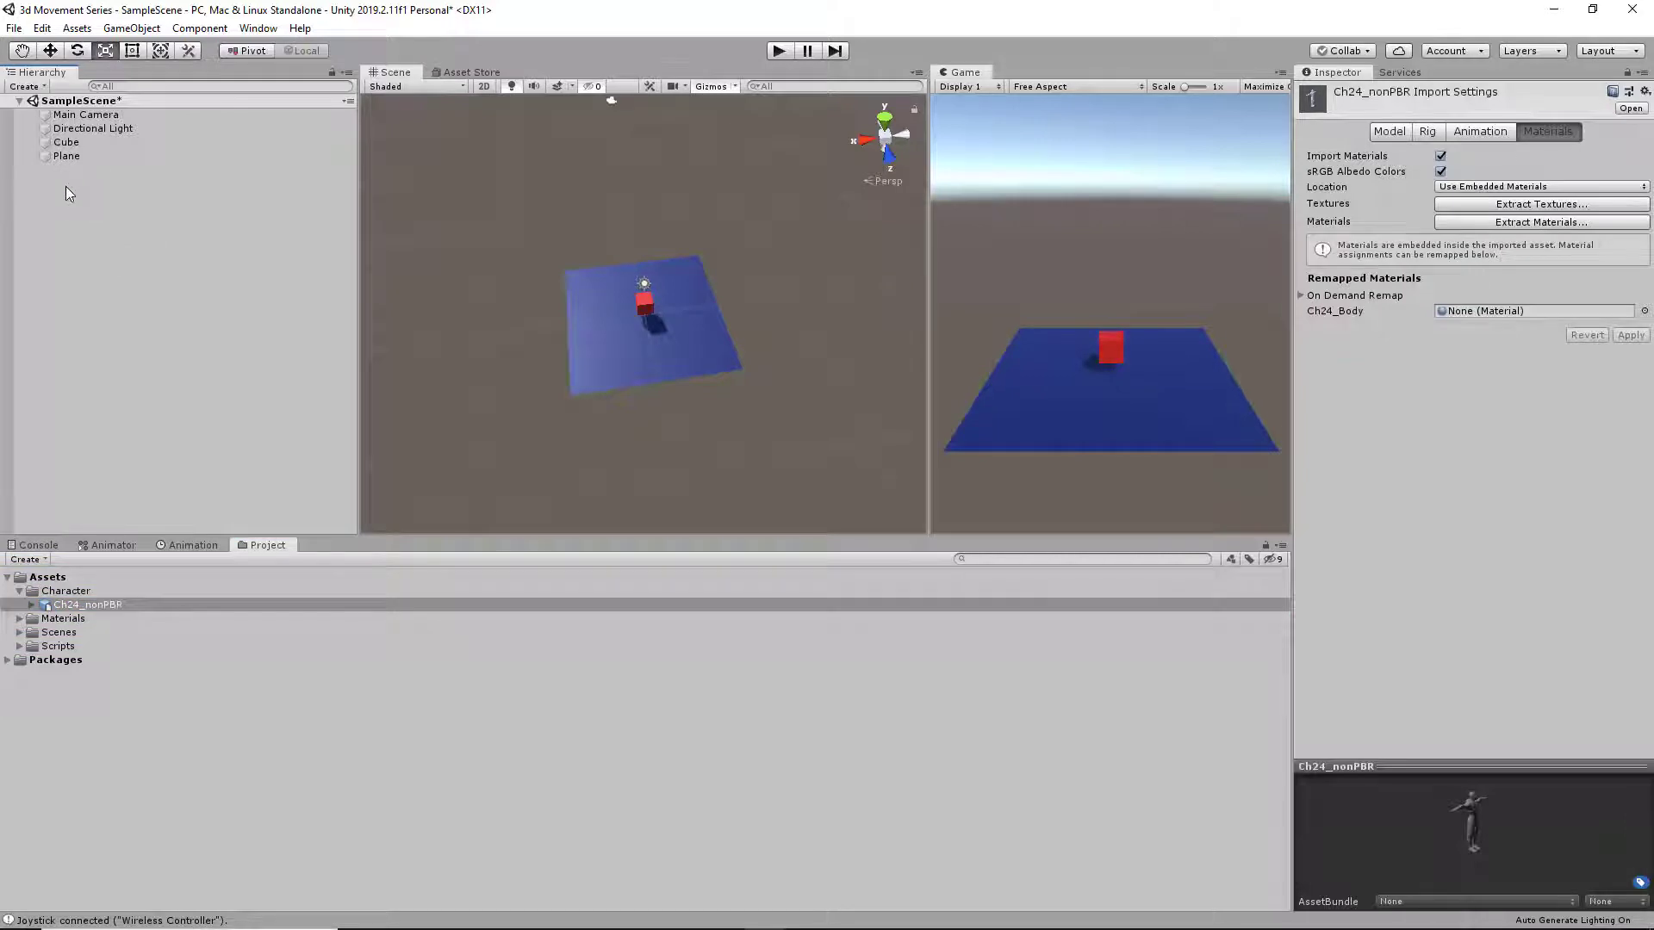
left_click_drag(67, 186, 66, 186)
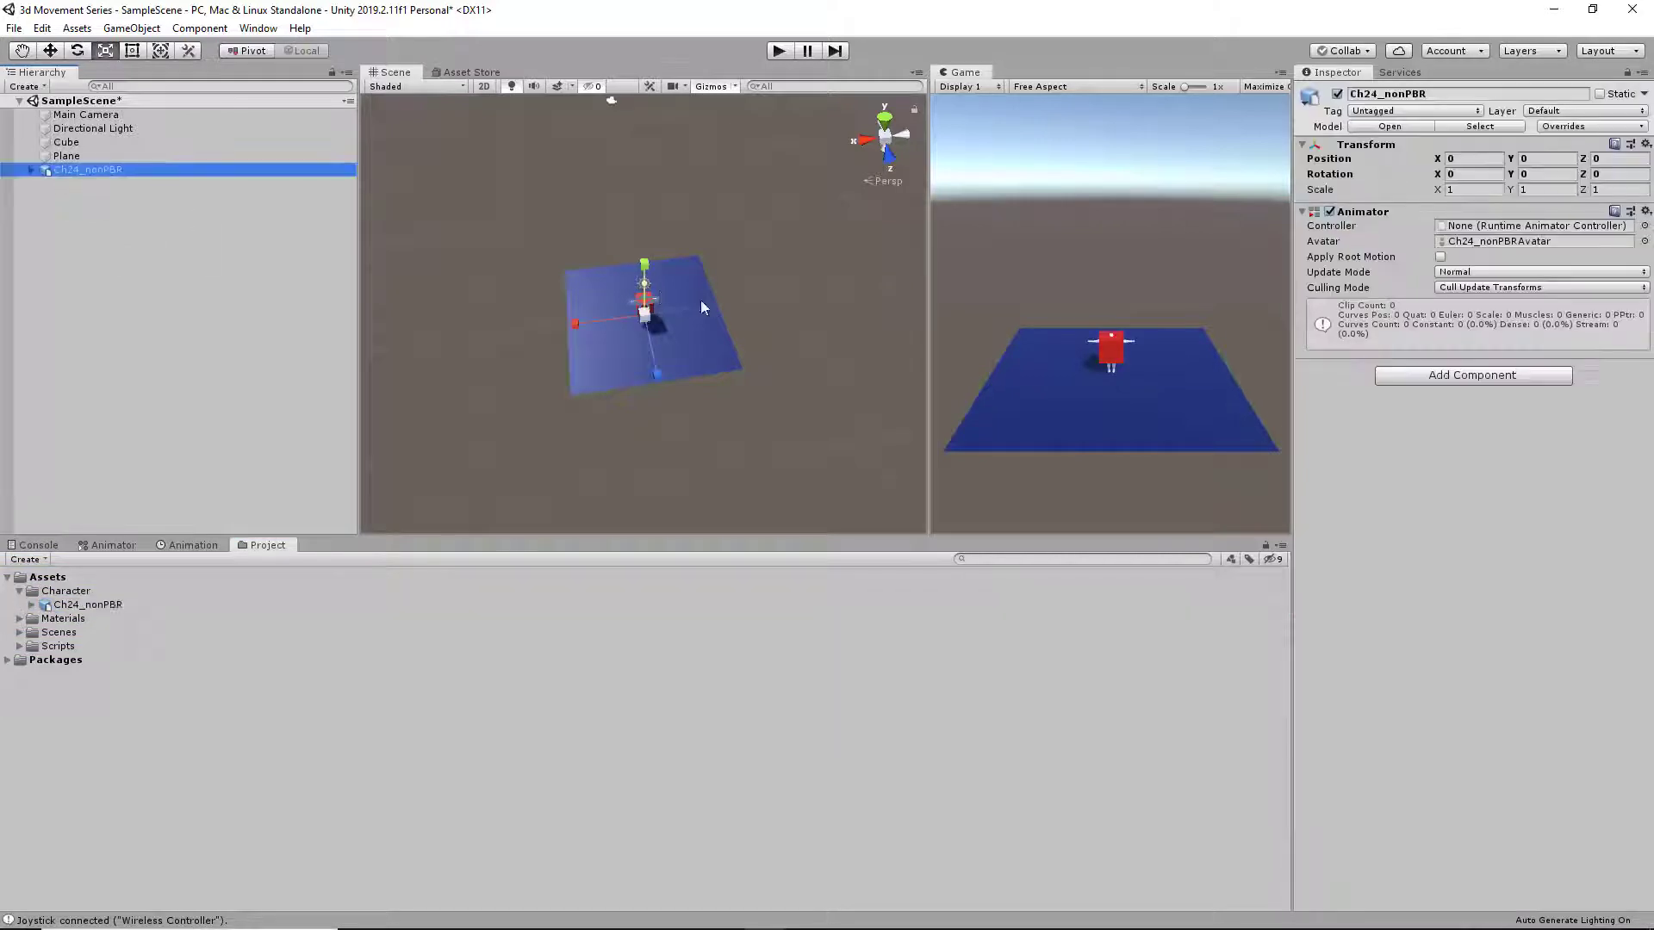
left_click(50, 52)
left_click_drag(644, 263, 648, 246)
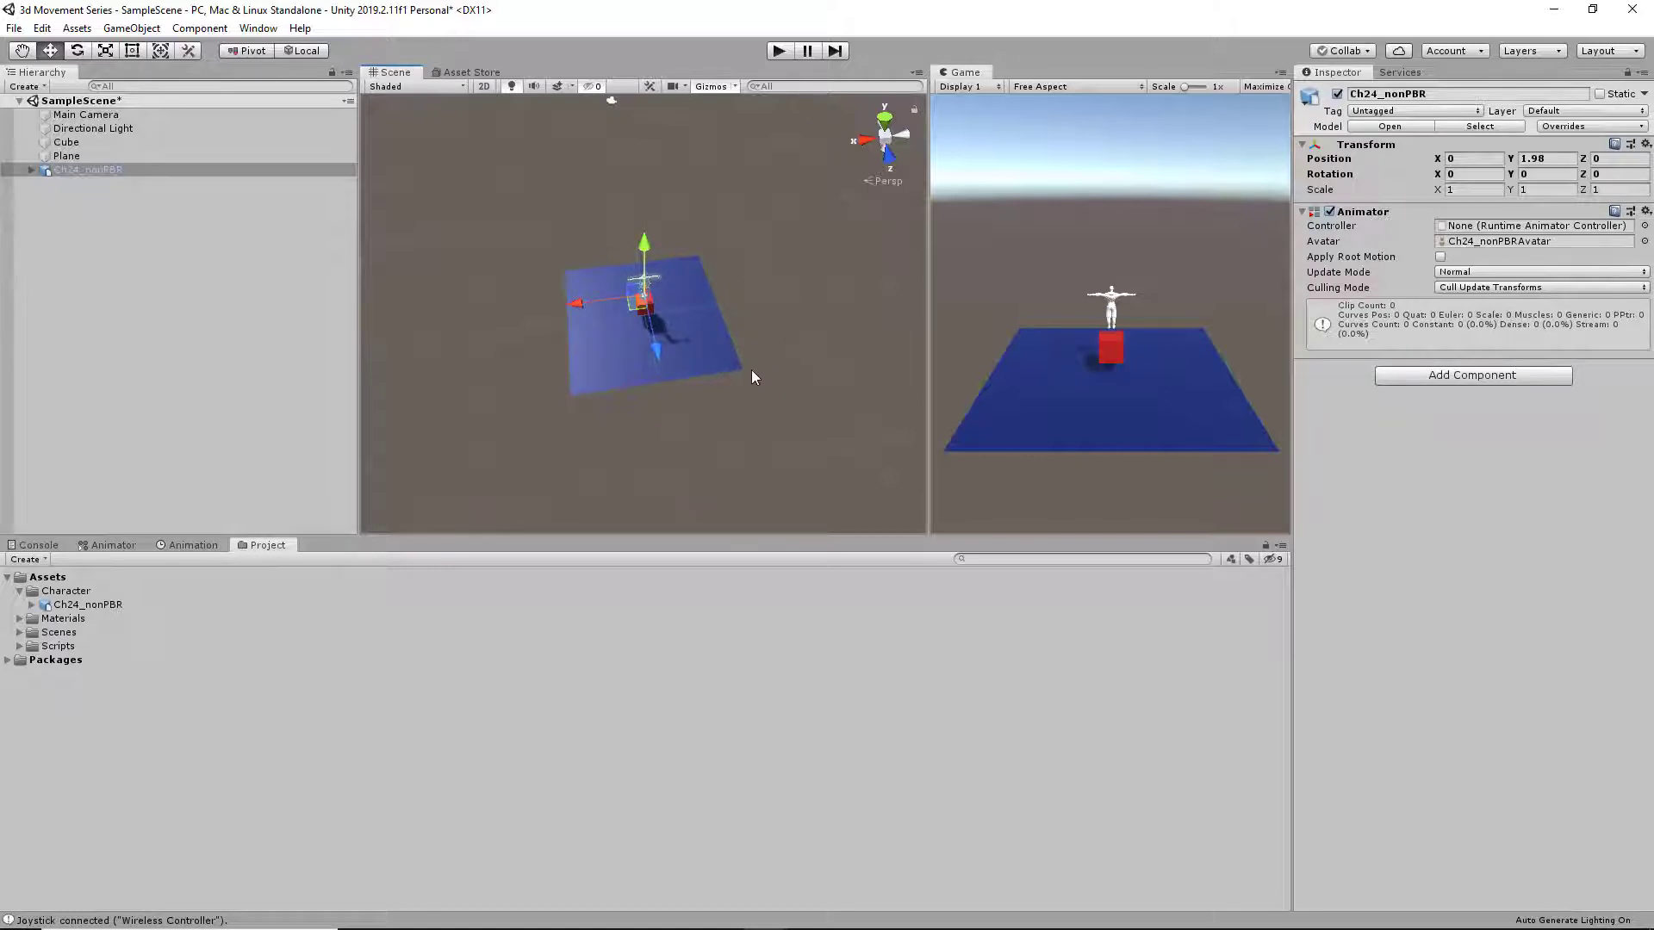
mouse_move(752, 371)
left_mouse_down("alt")
mouse_move(860, 377)
mouse_move(865, 356)
mouse_move(819, 277)
mouse_move(713, 320)
mouse_move(757, 340)
left_mouse_up("alt")
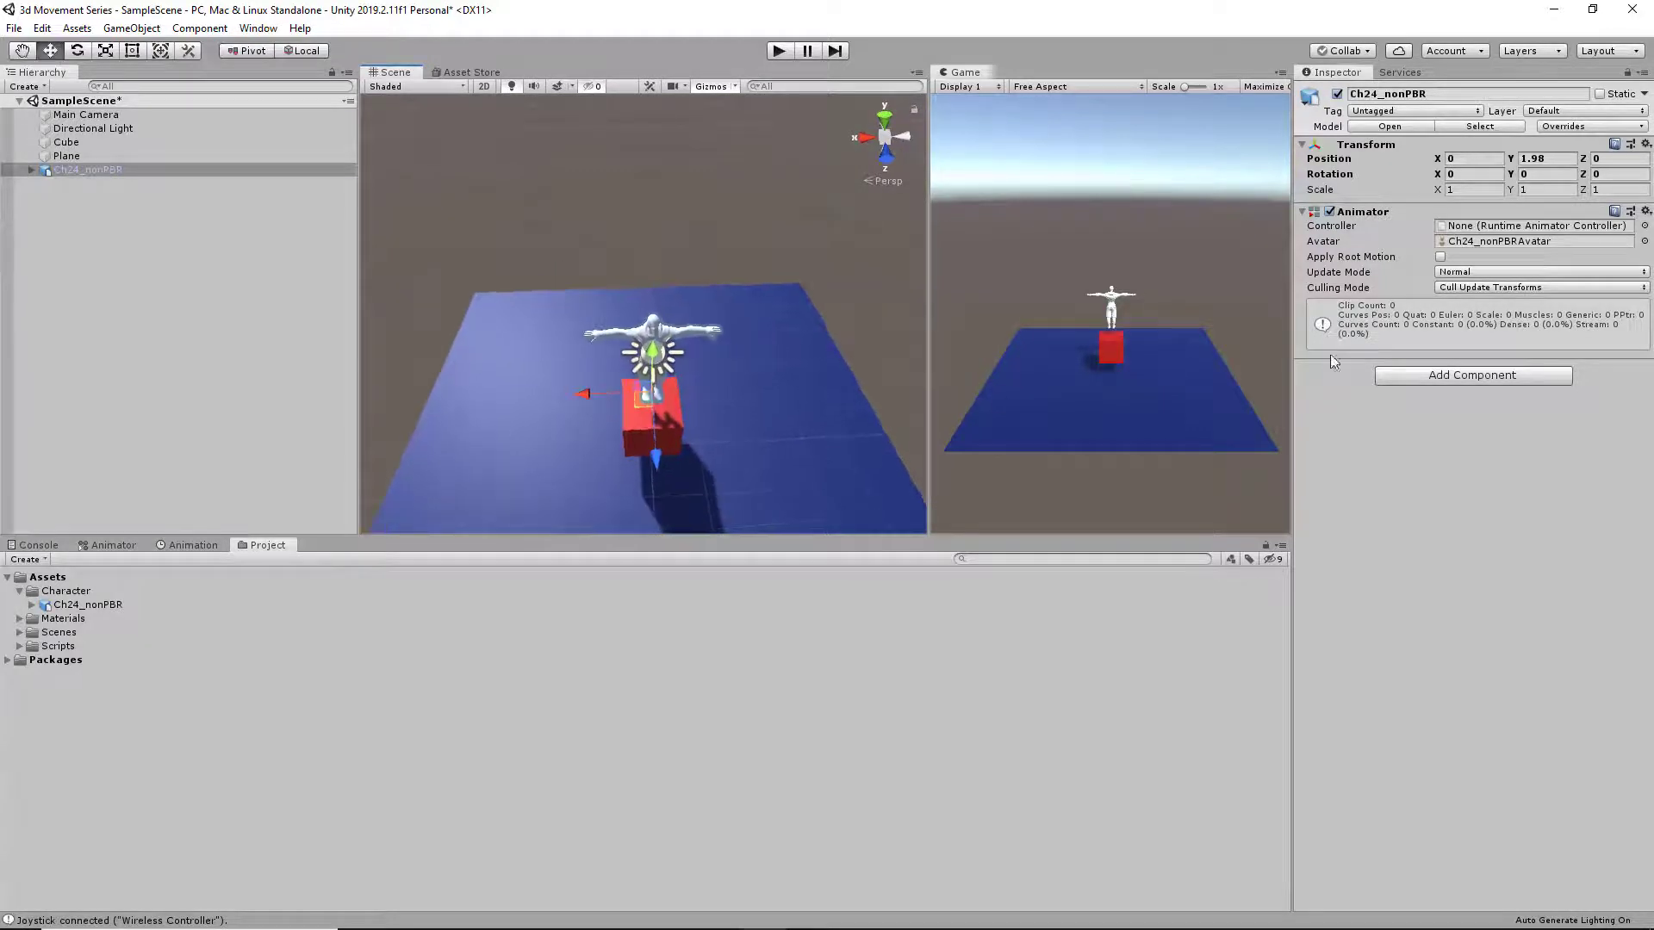
Start Extract Textures on Ch24_nonPBR's Materials tab and make a new folder in the picker.
left_click(96, 604)
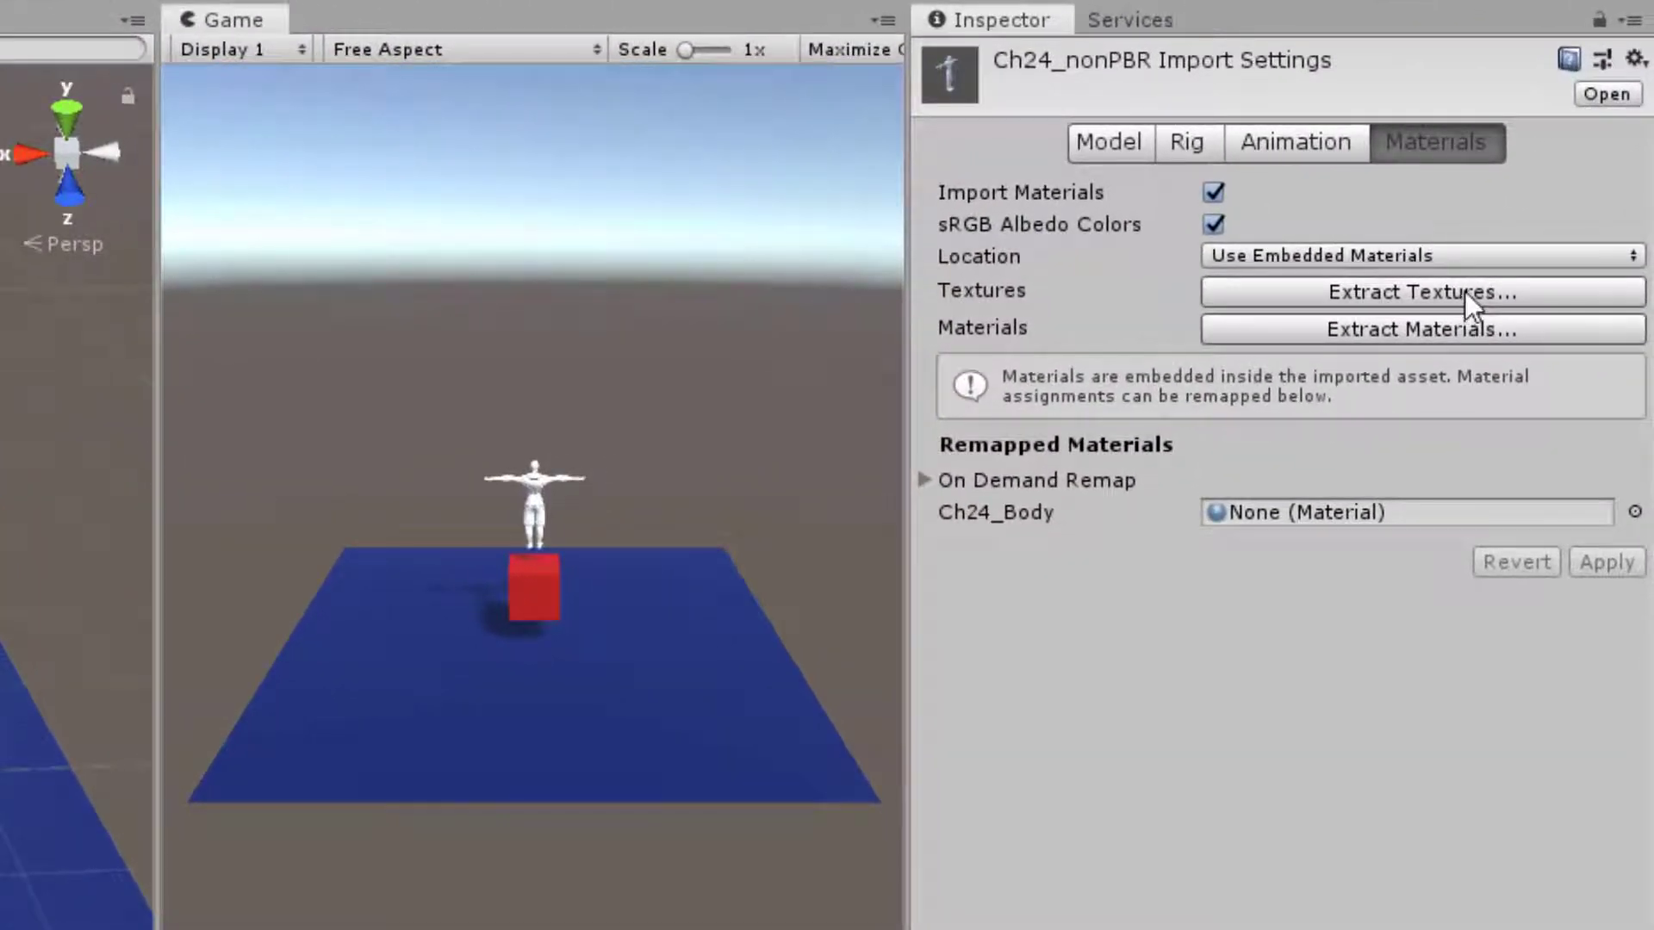
left_click(1449, 294)
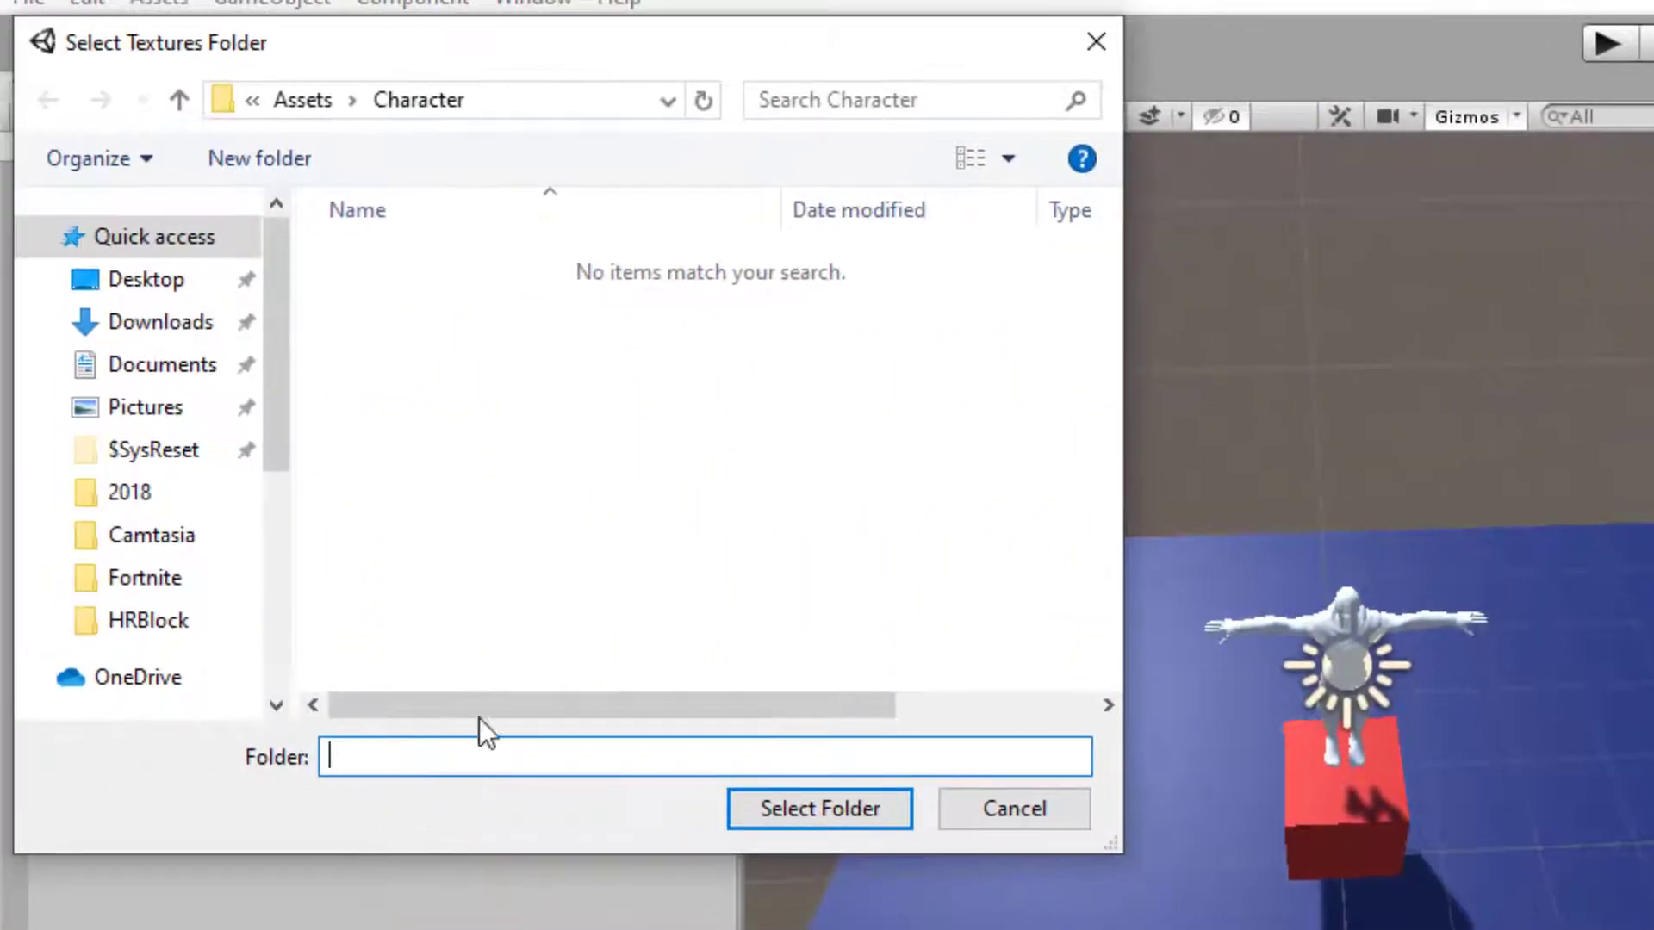
right_click(515, 317)
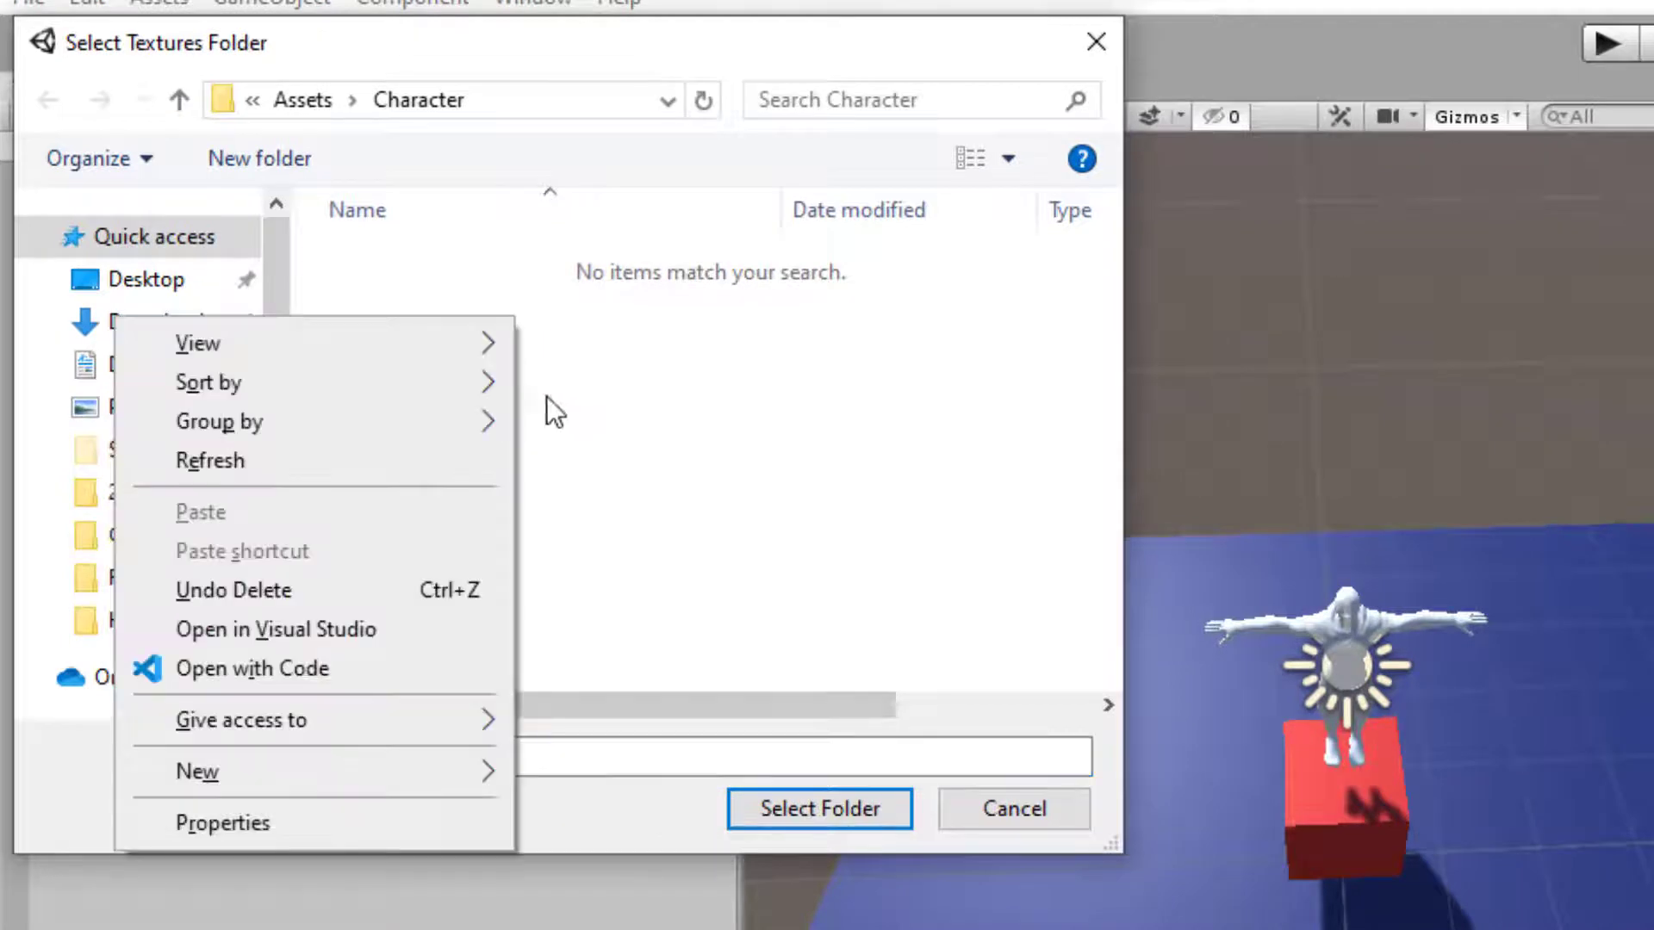
mouse_move(301, 756)
left_click(664, 778)
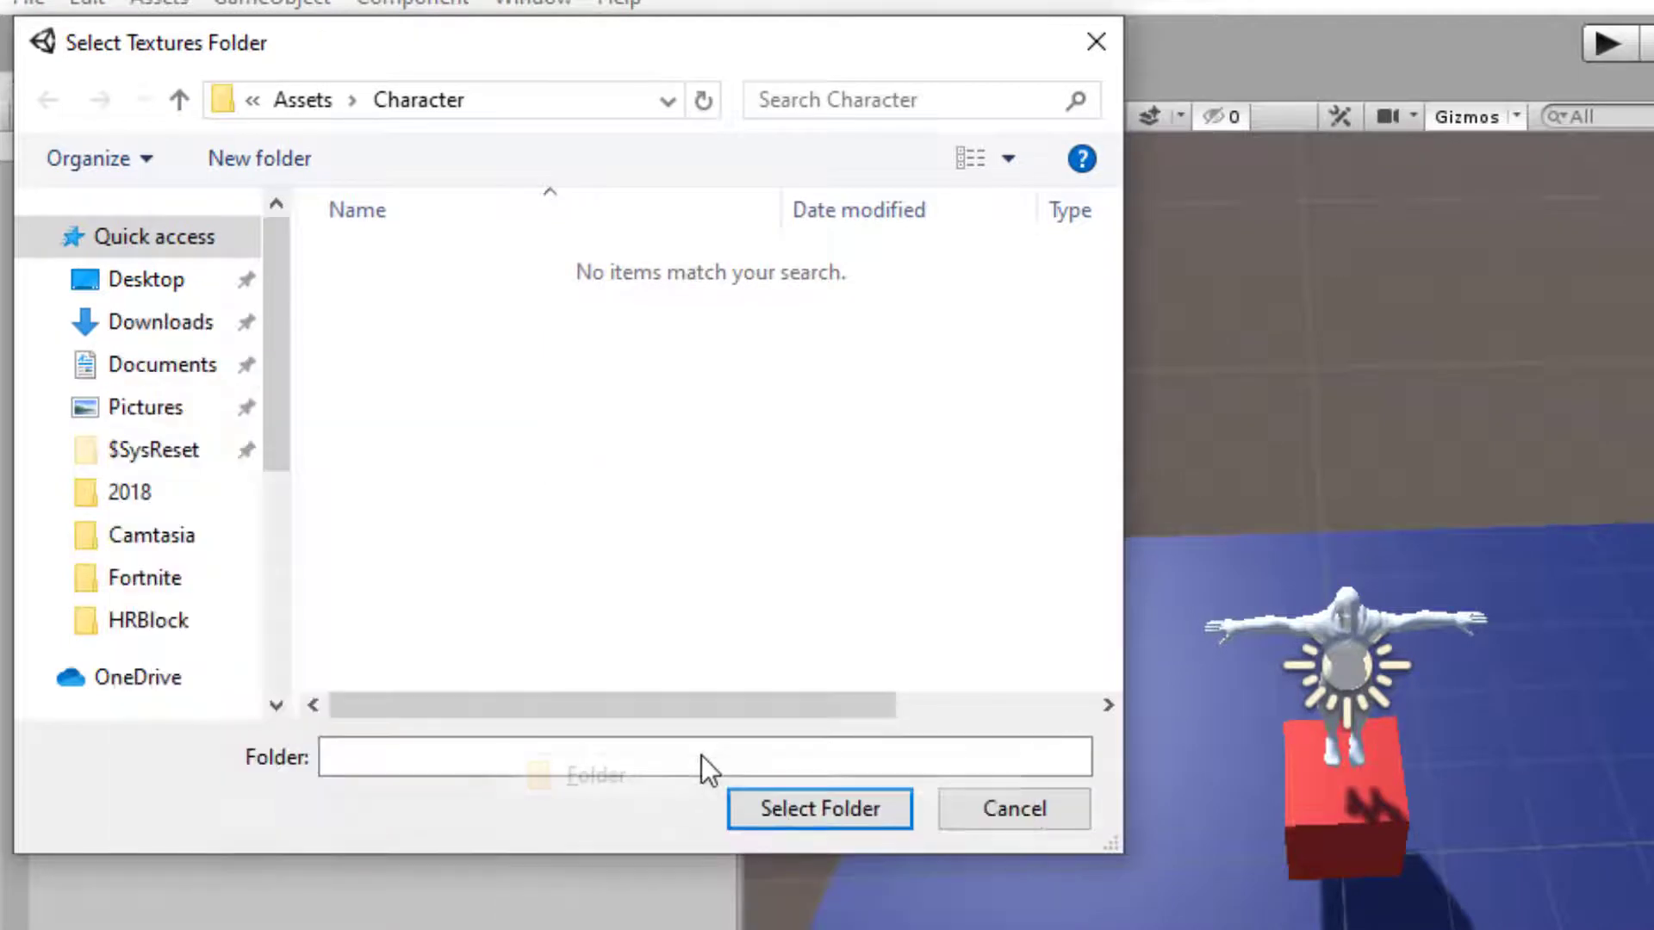
Name the folder Textures, extract the textures into it, and fix the normal map.
type("Textures")
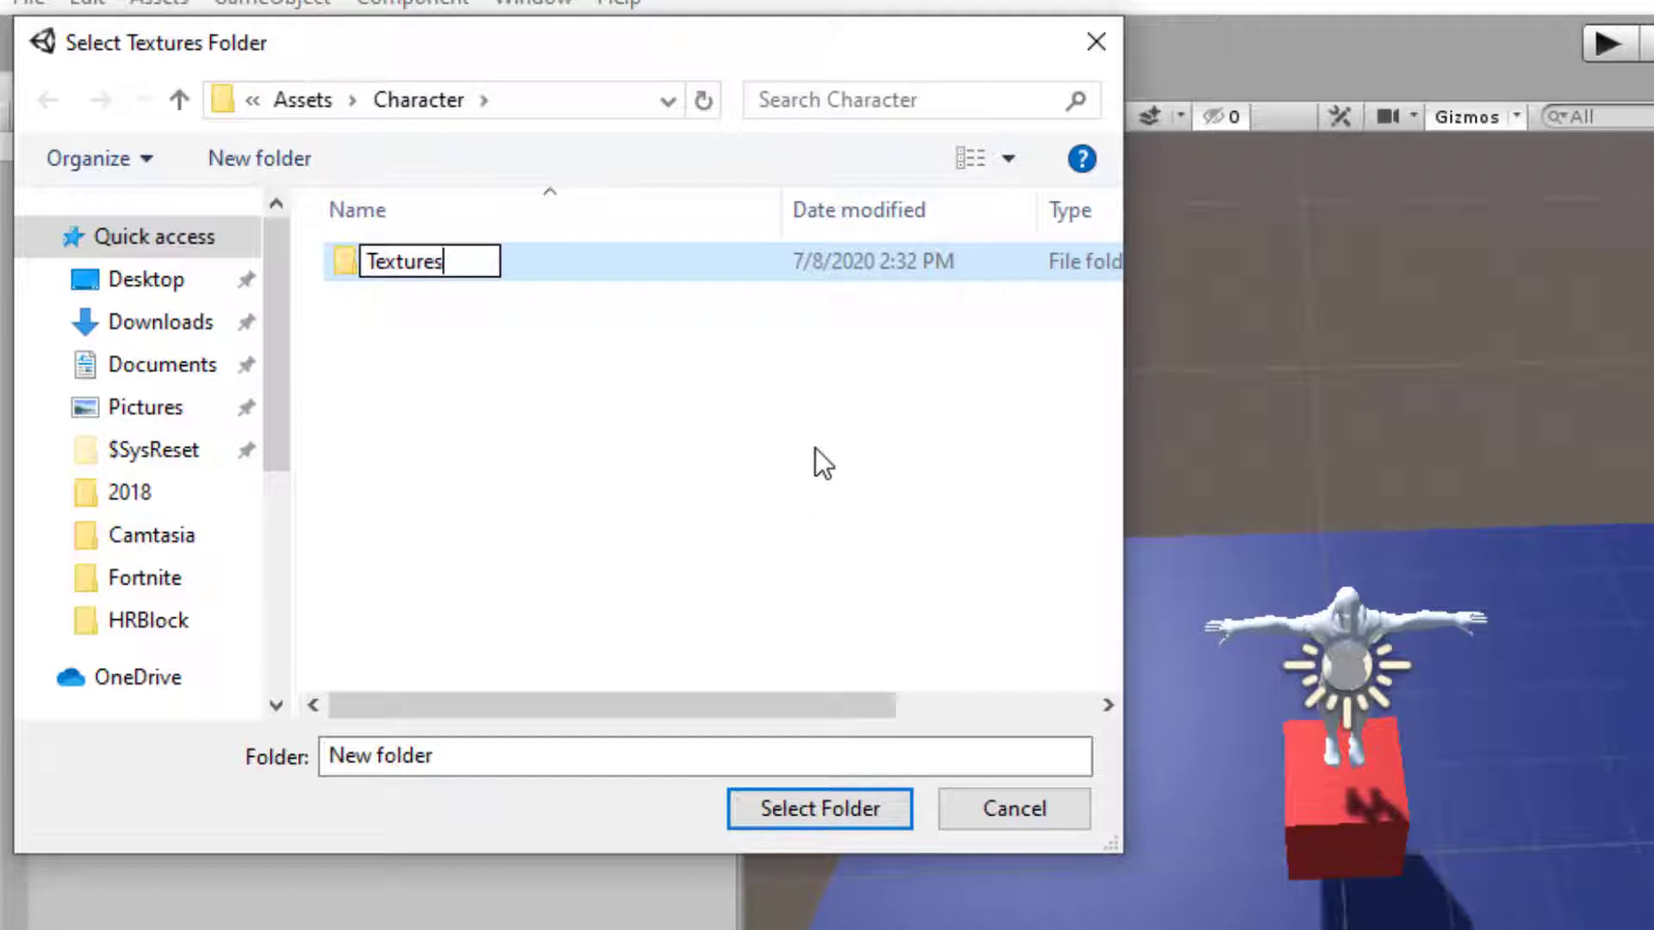
left_click(782, 246)
left_click(774, 267)
left_click(865, 808)
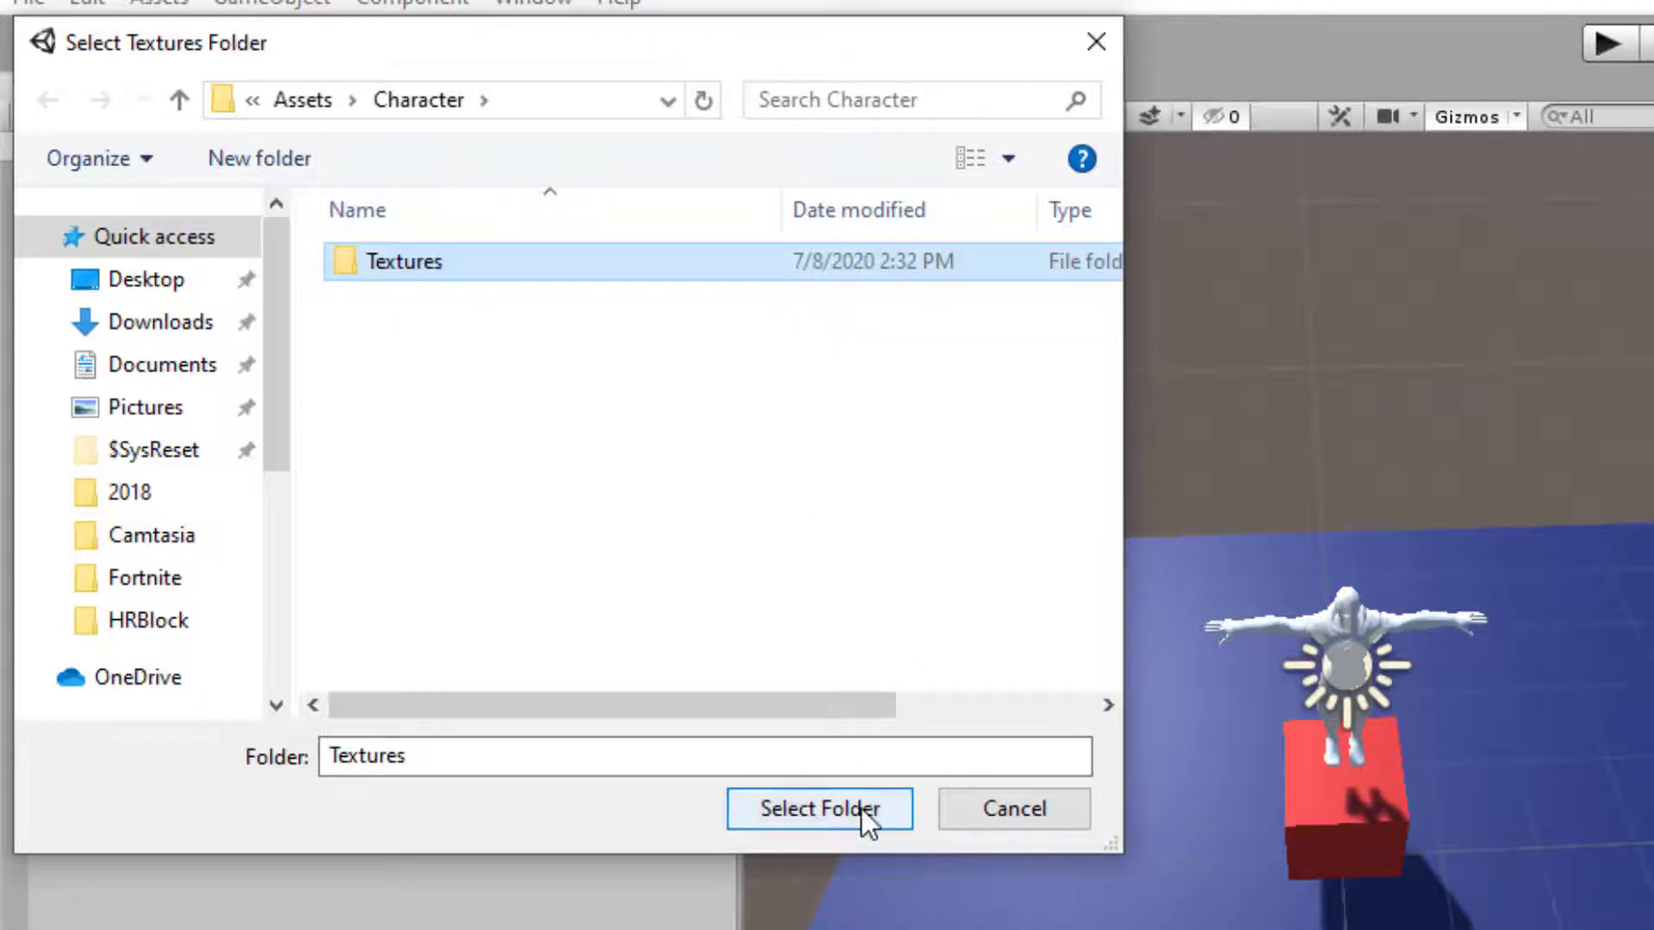
left_click(861, 809)
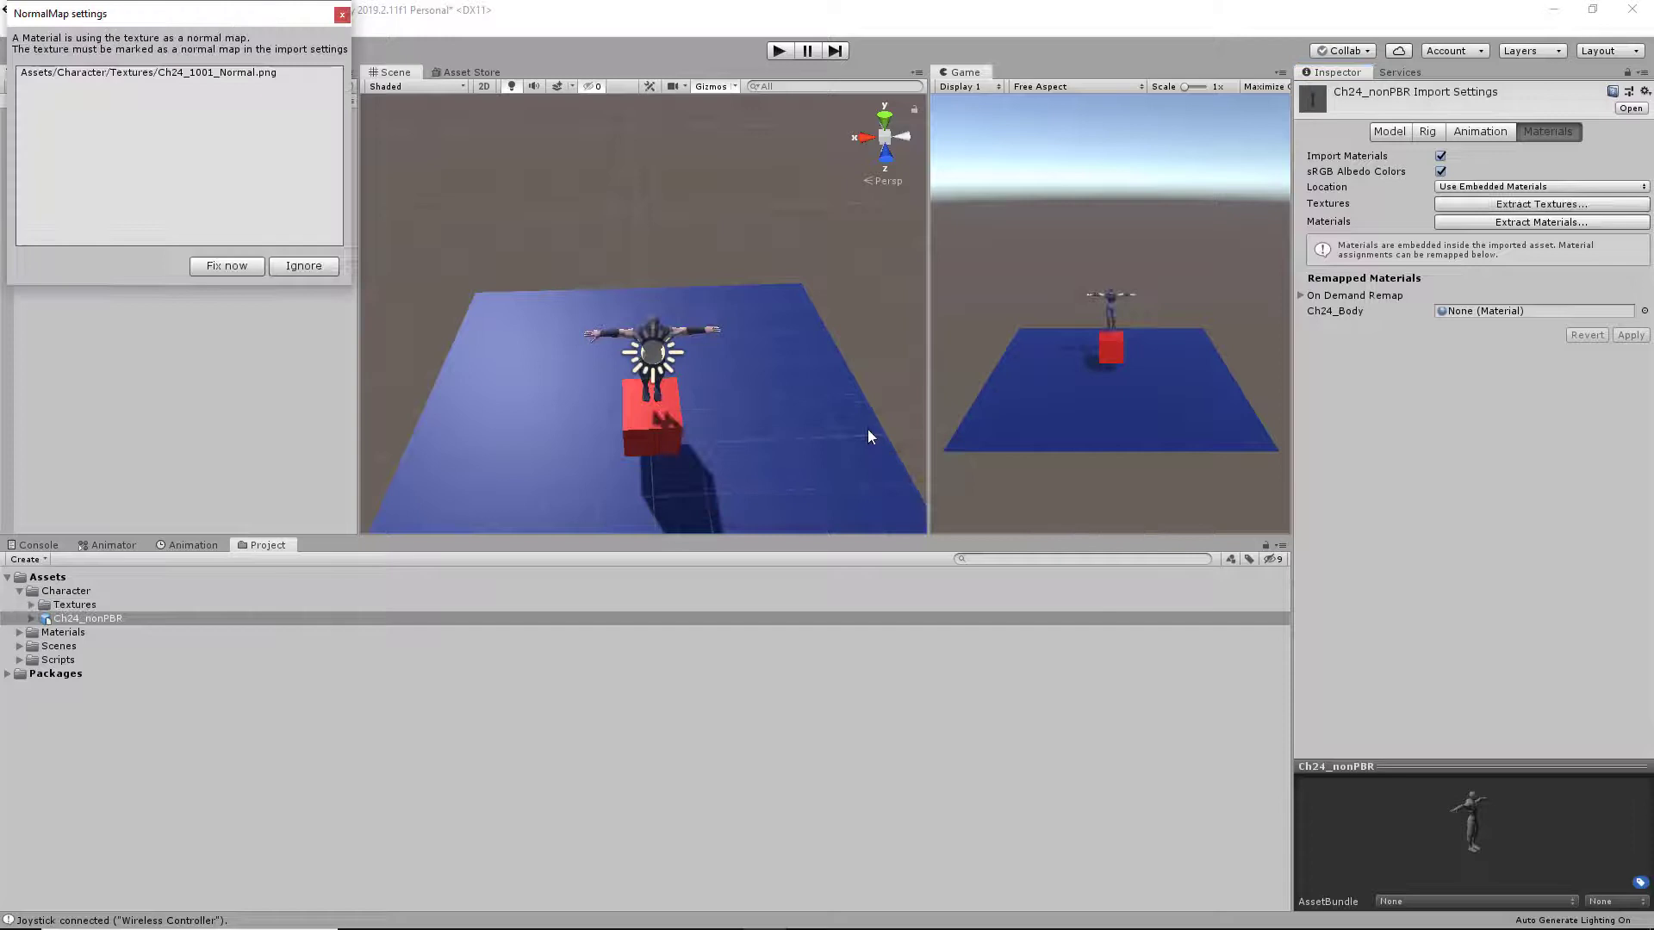
left_click(222, 269)
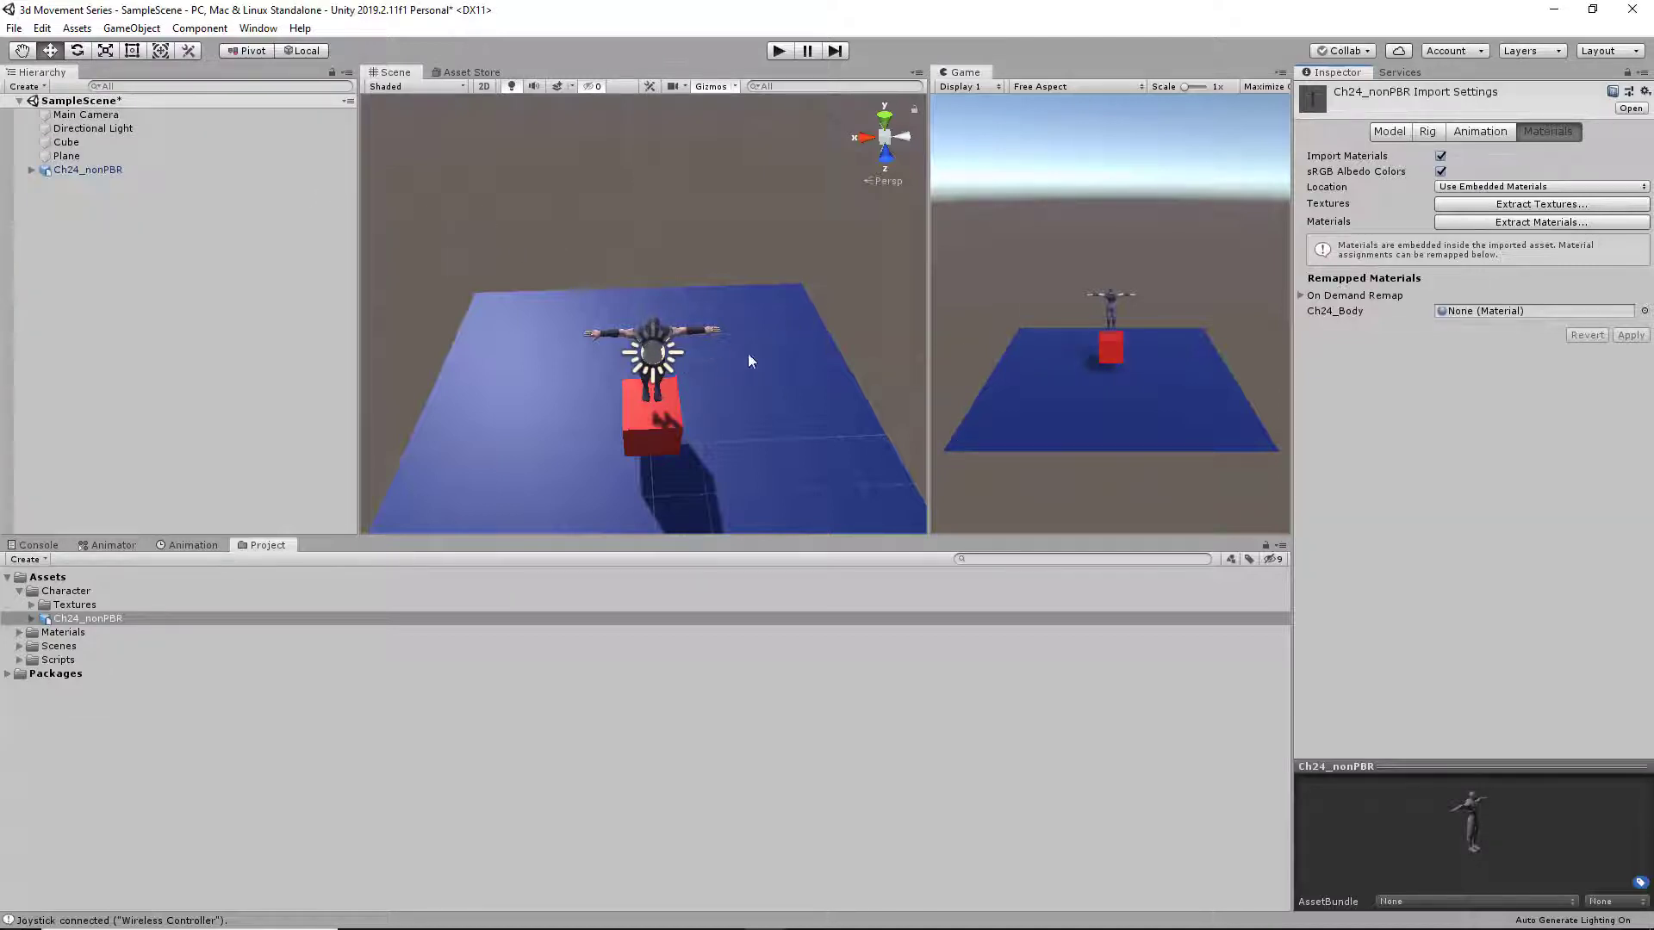
mouse_move(747, 361)
left_mouse_down("alt")
mouse_move(467, 425)
mouse_move(720, 450)
mouse_move(602, 437)
mouse_move(634, 313)
mouse_move(500, 306)
mouse_move(664, 296)
mouse_move(414, 274)
mouse_move(637, 278)
mouse_move(768, 373)
left_mouse_up("alt")
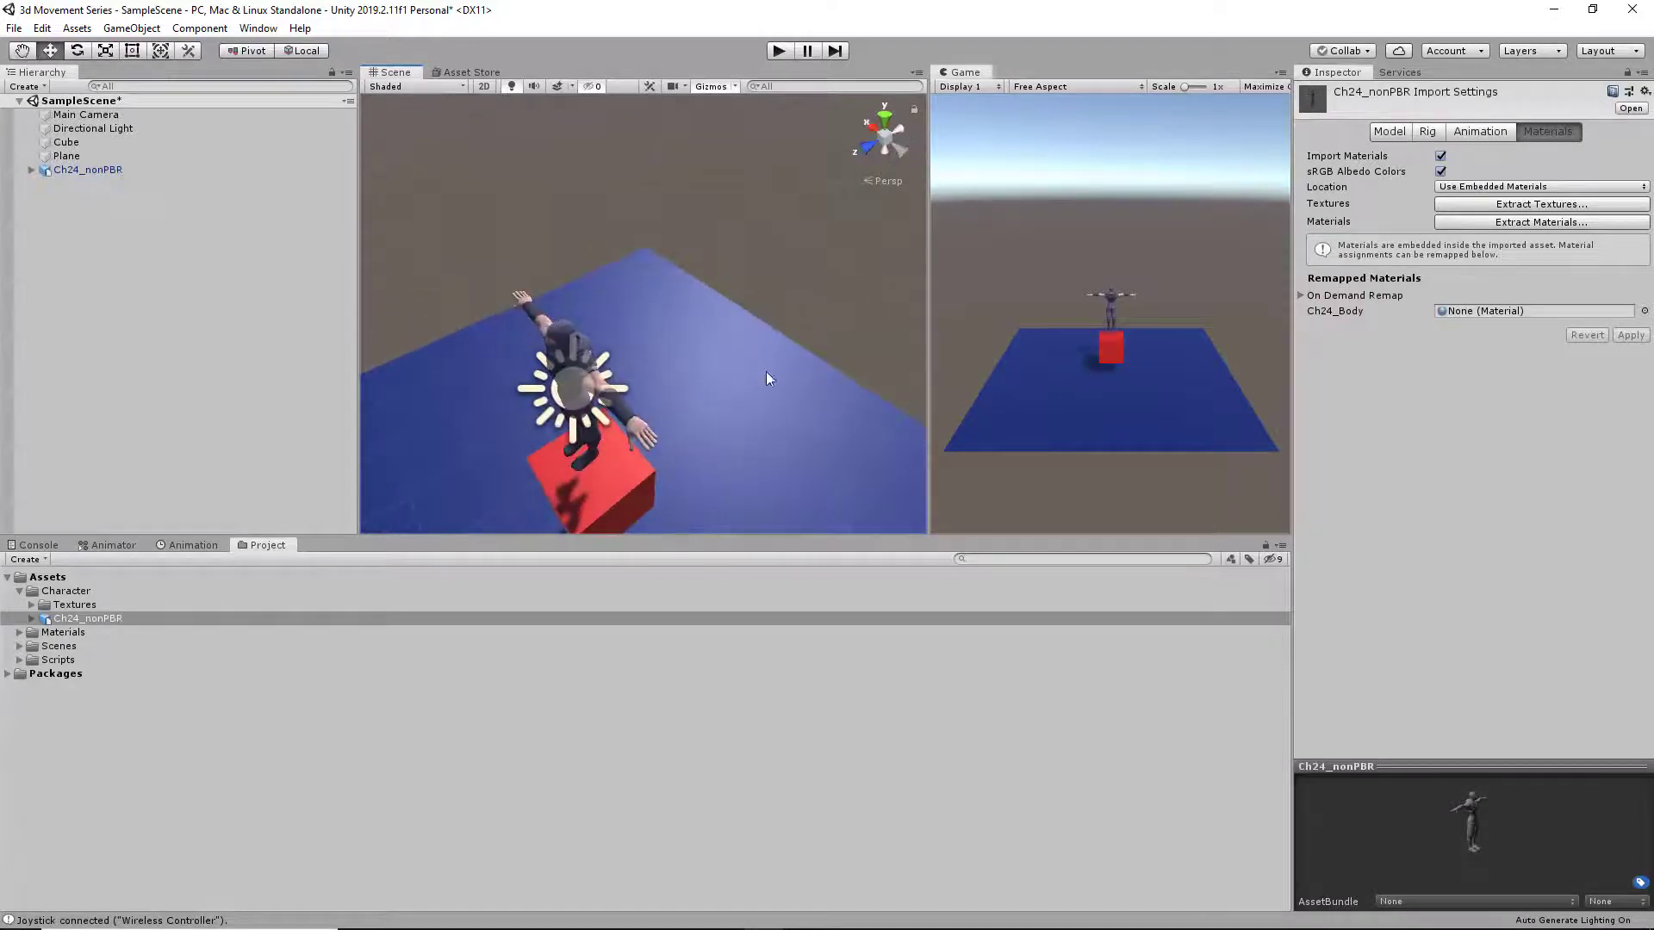
Add the Player Movement script to Ch24_nonPBR and scale the character up uniformly.
left_click(112, 170)
left_click(1461, 372)
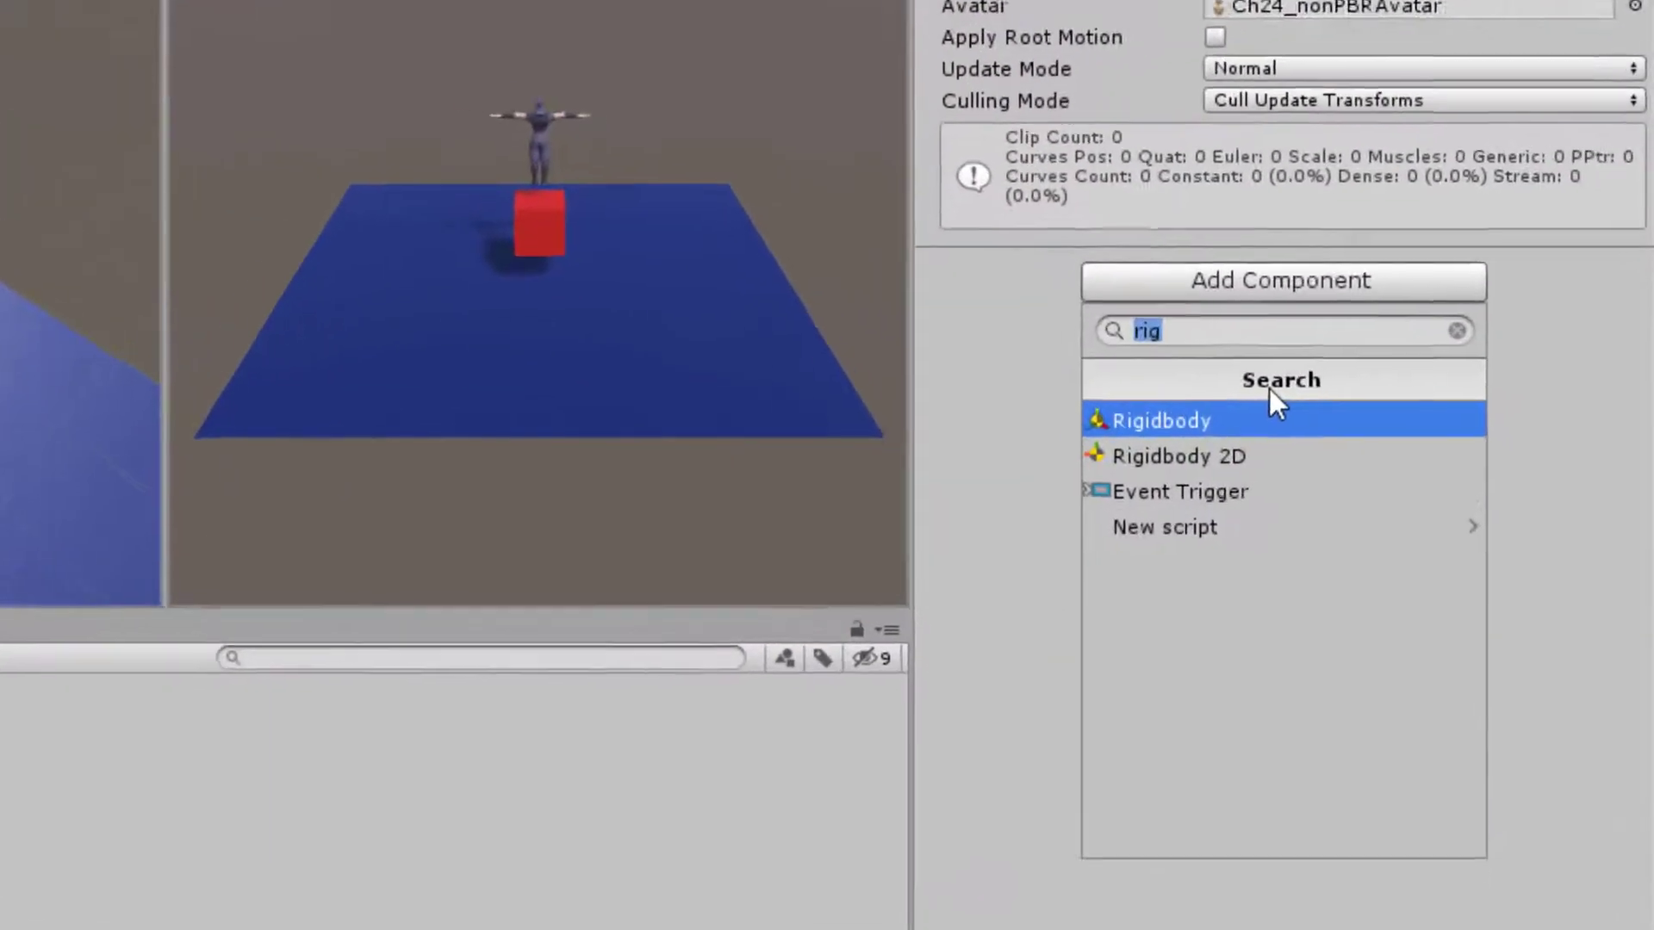
type("player")
key("Return")
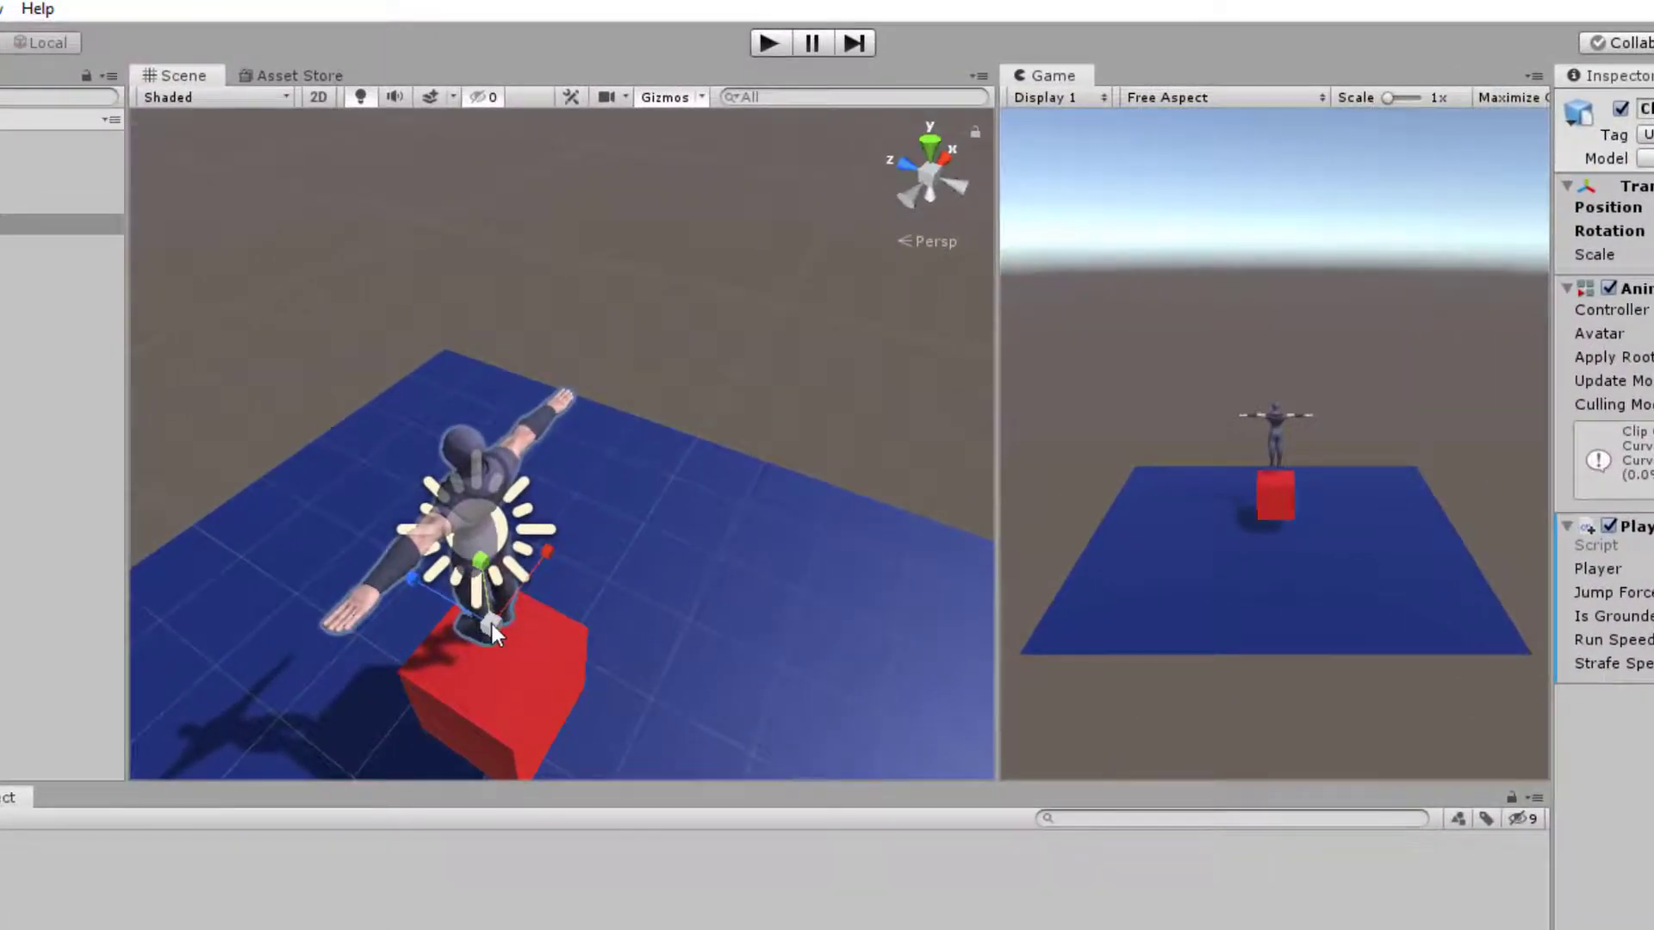
left_click_drag(491, 624, 362, 534)
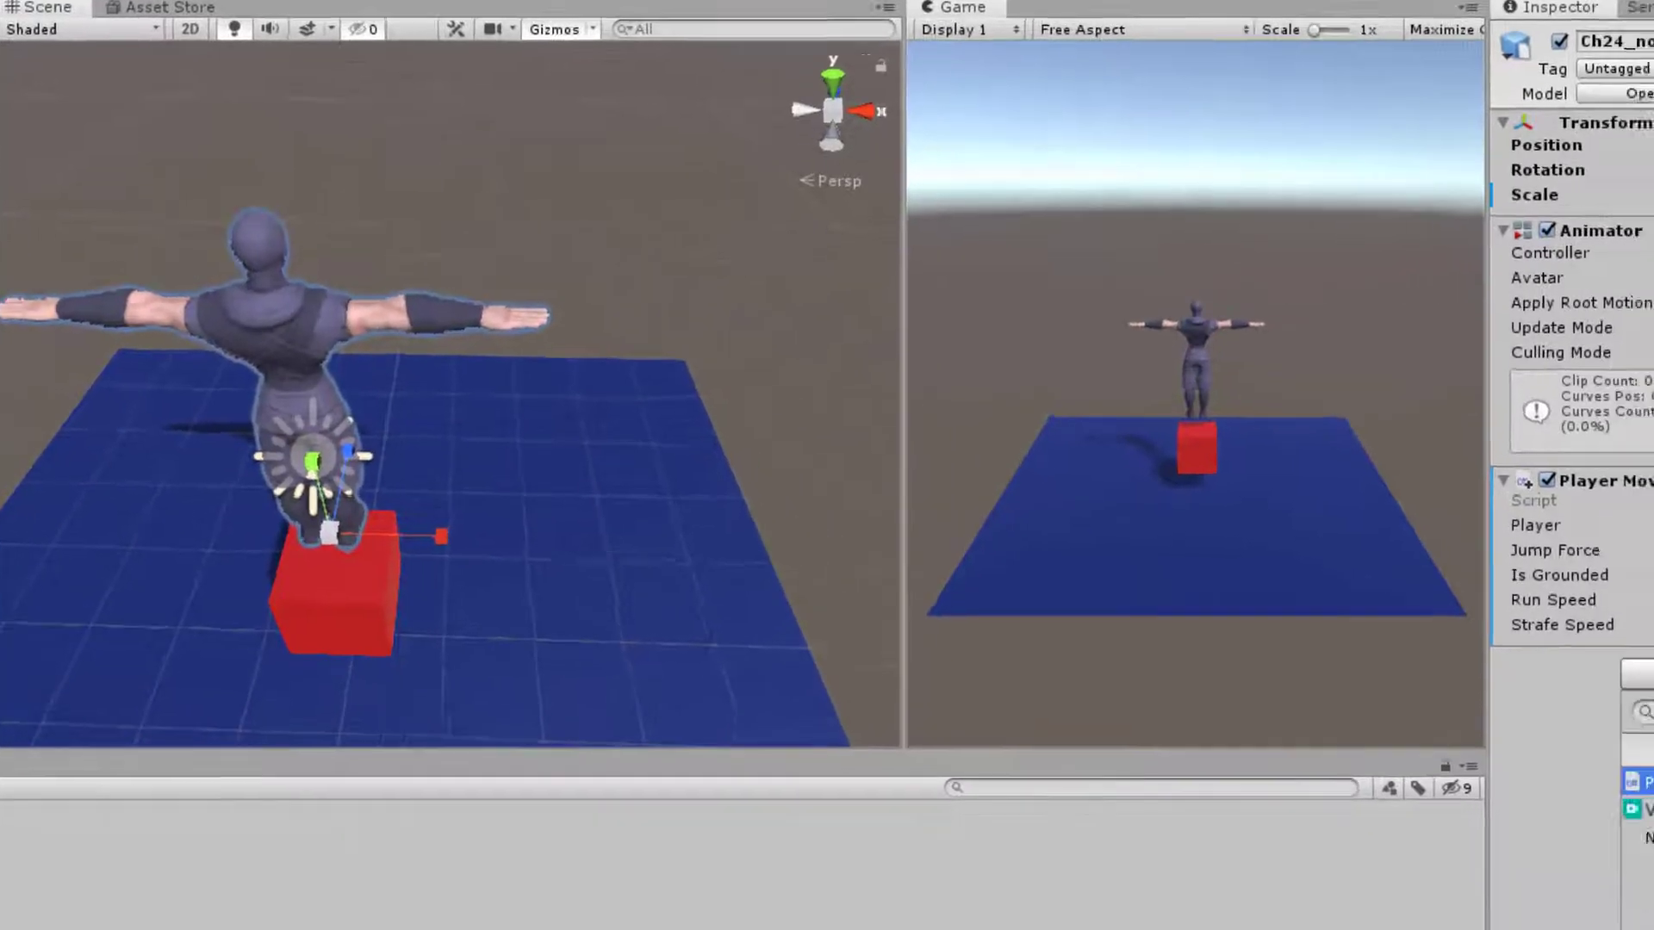
Add a Rigidbody component to the Ch24_nonPBR character.
left_click(1135, 338)
type("rigid")
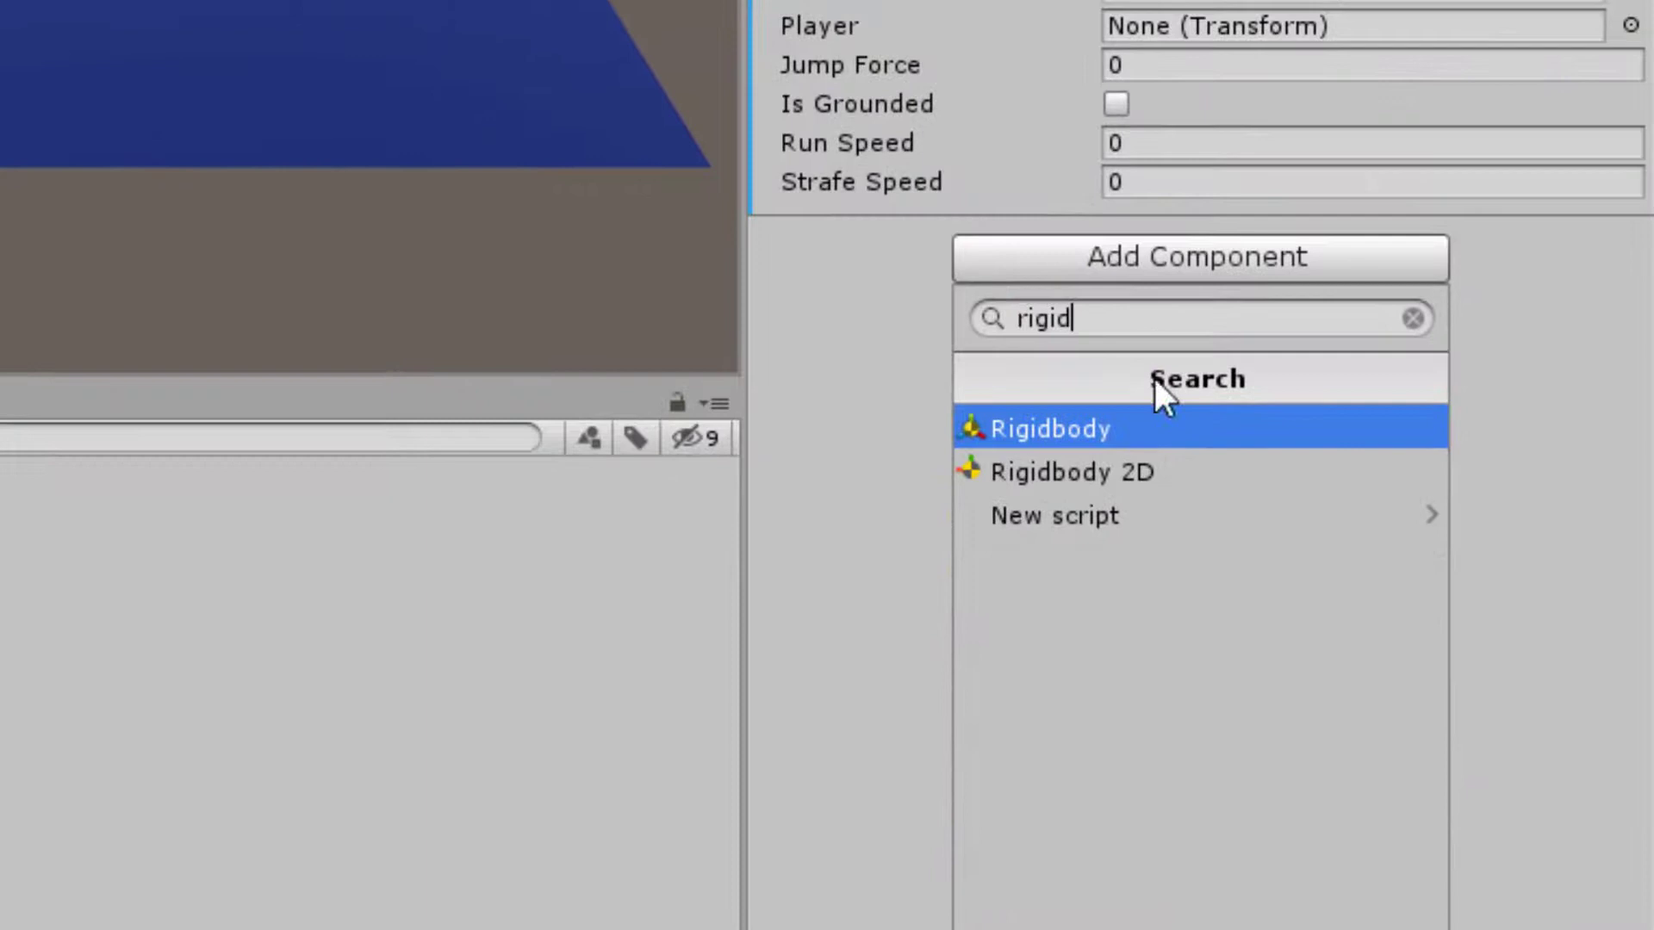
left_click(1050, 411)
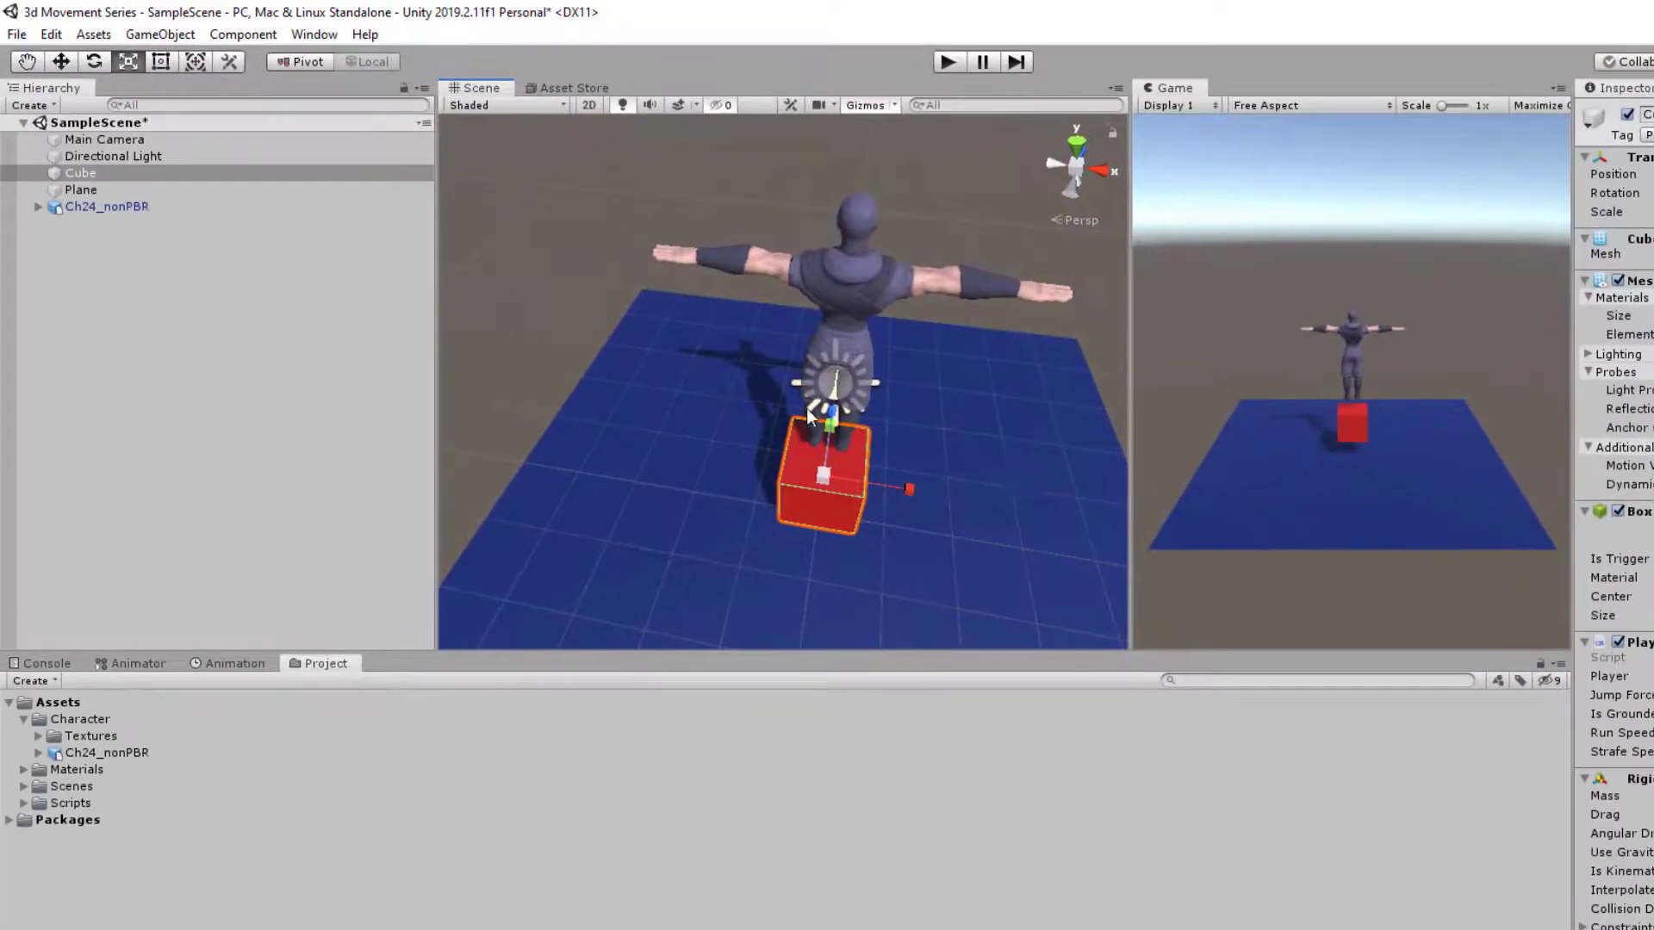
Delete the red Cube from the scene.
left_click(62, 61)
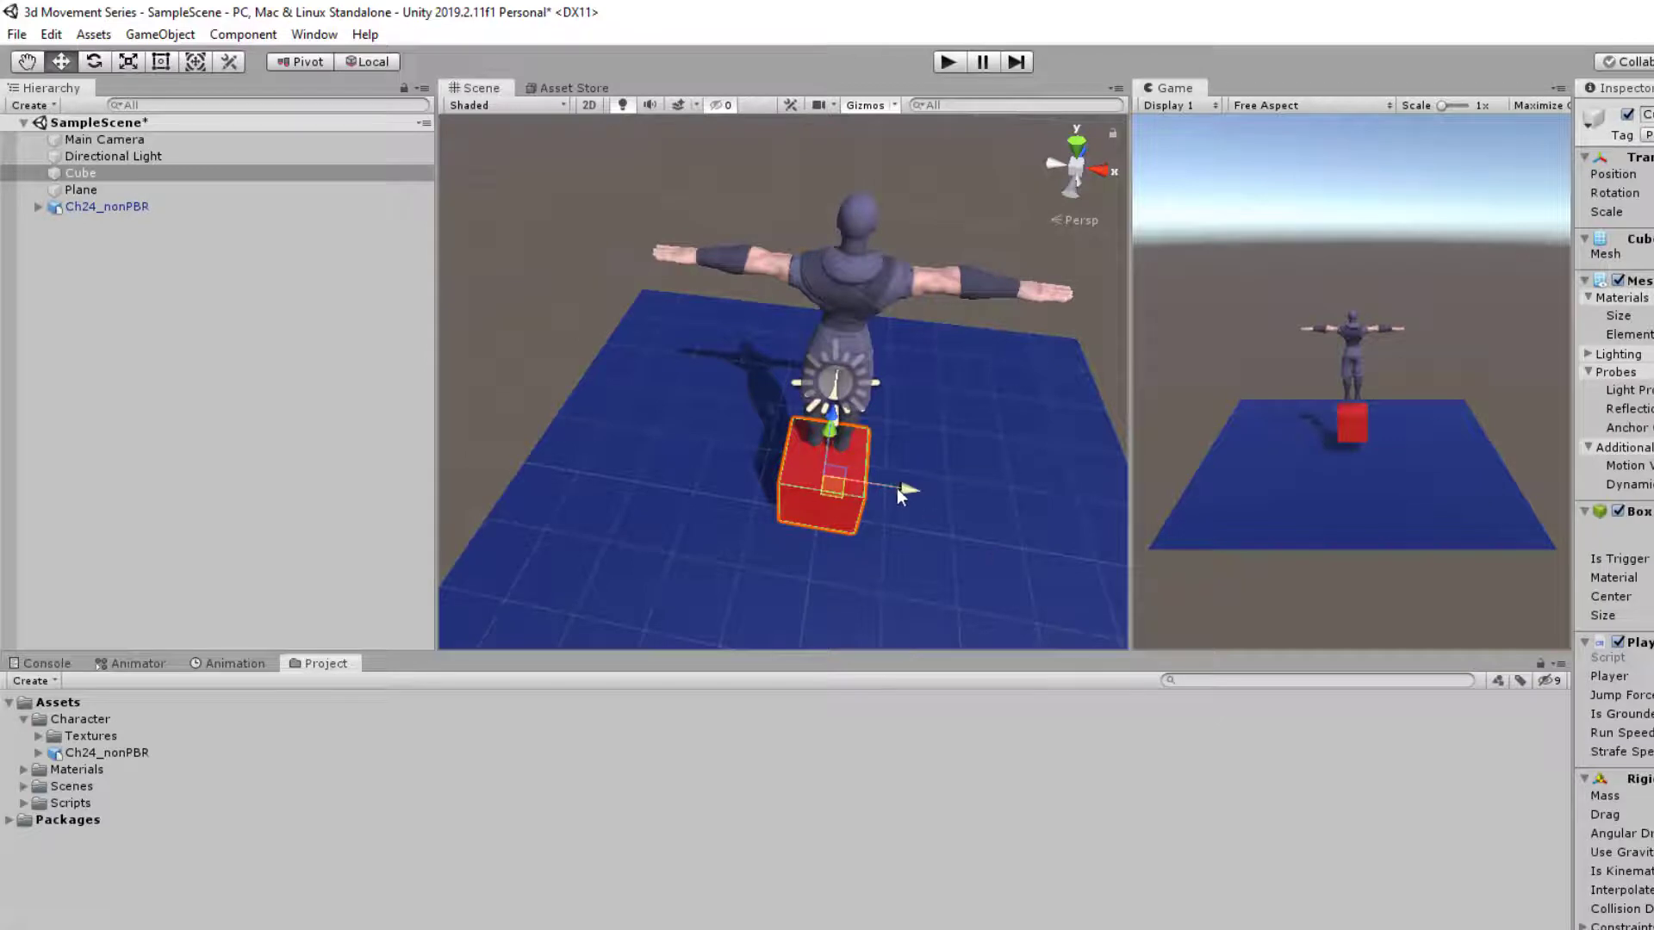
left_click(156, 176)
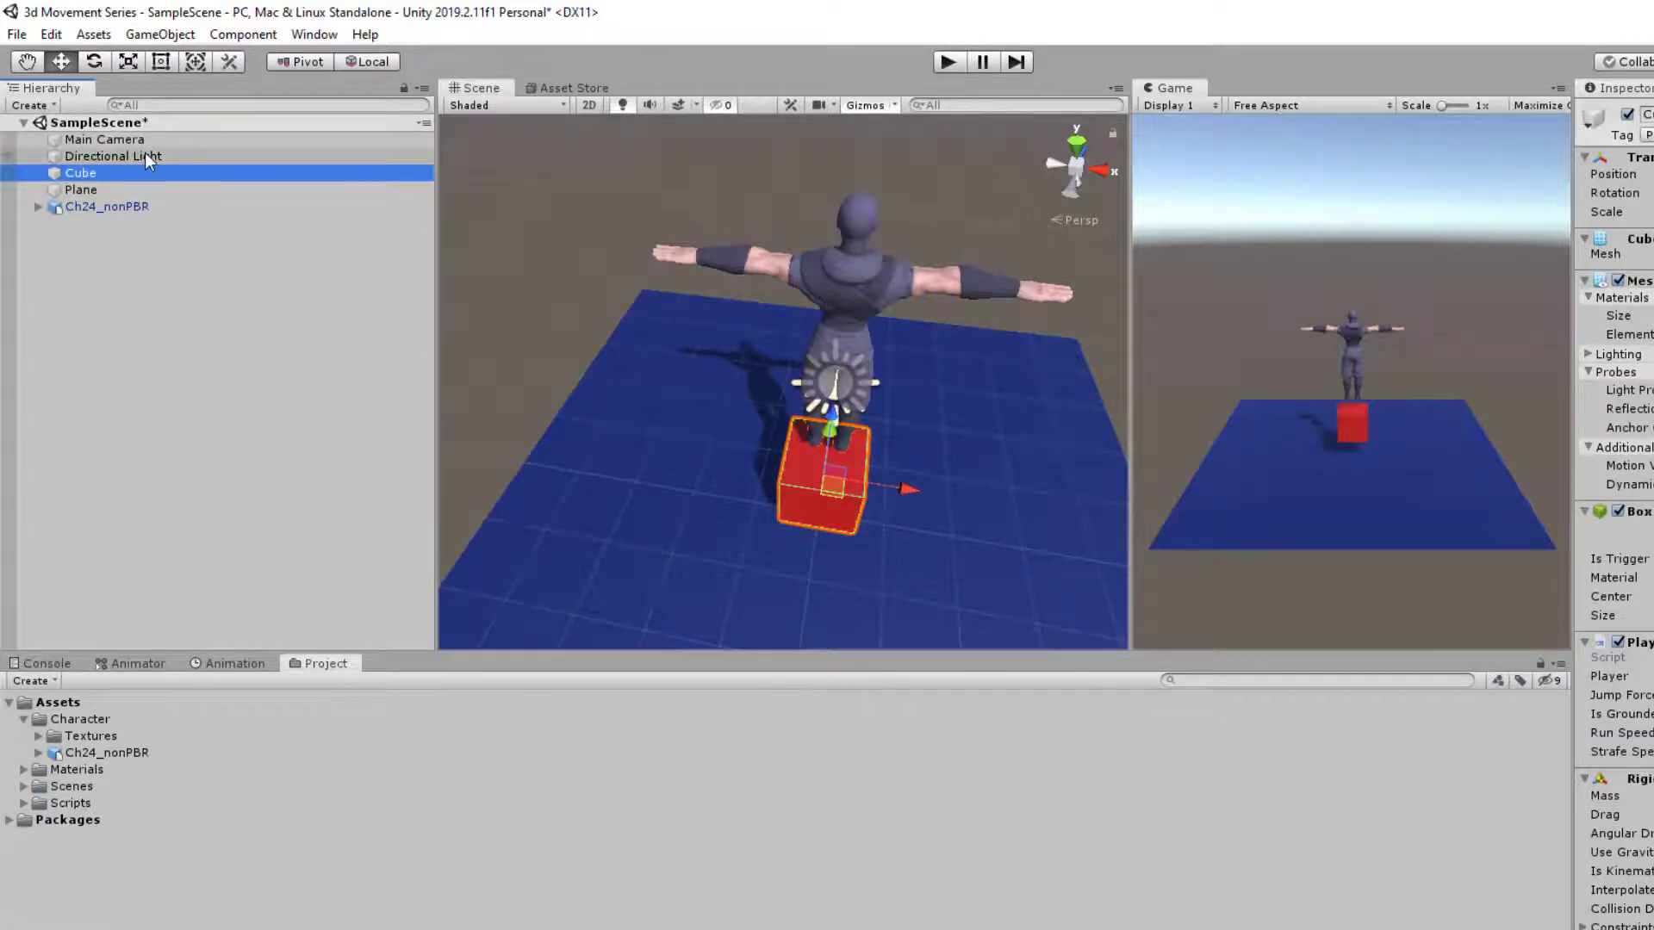
key("Delete")
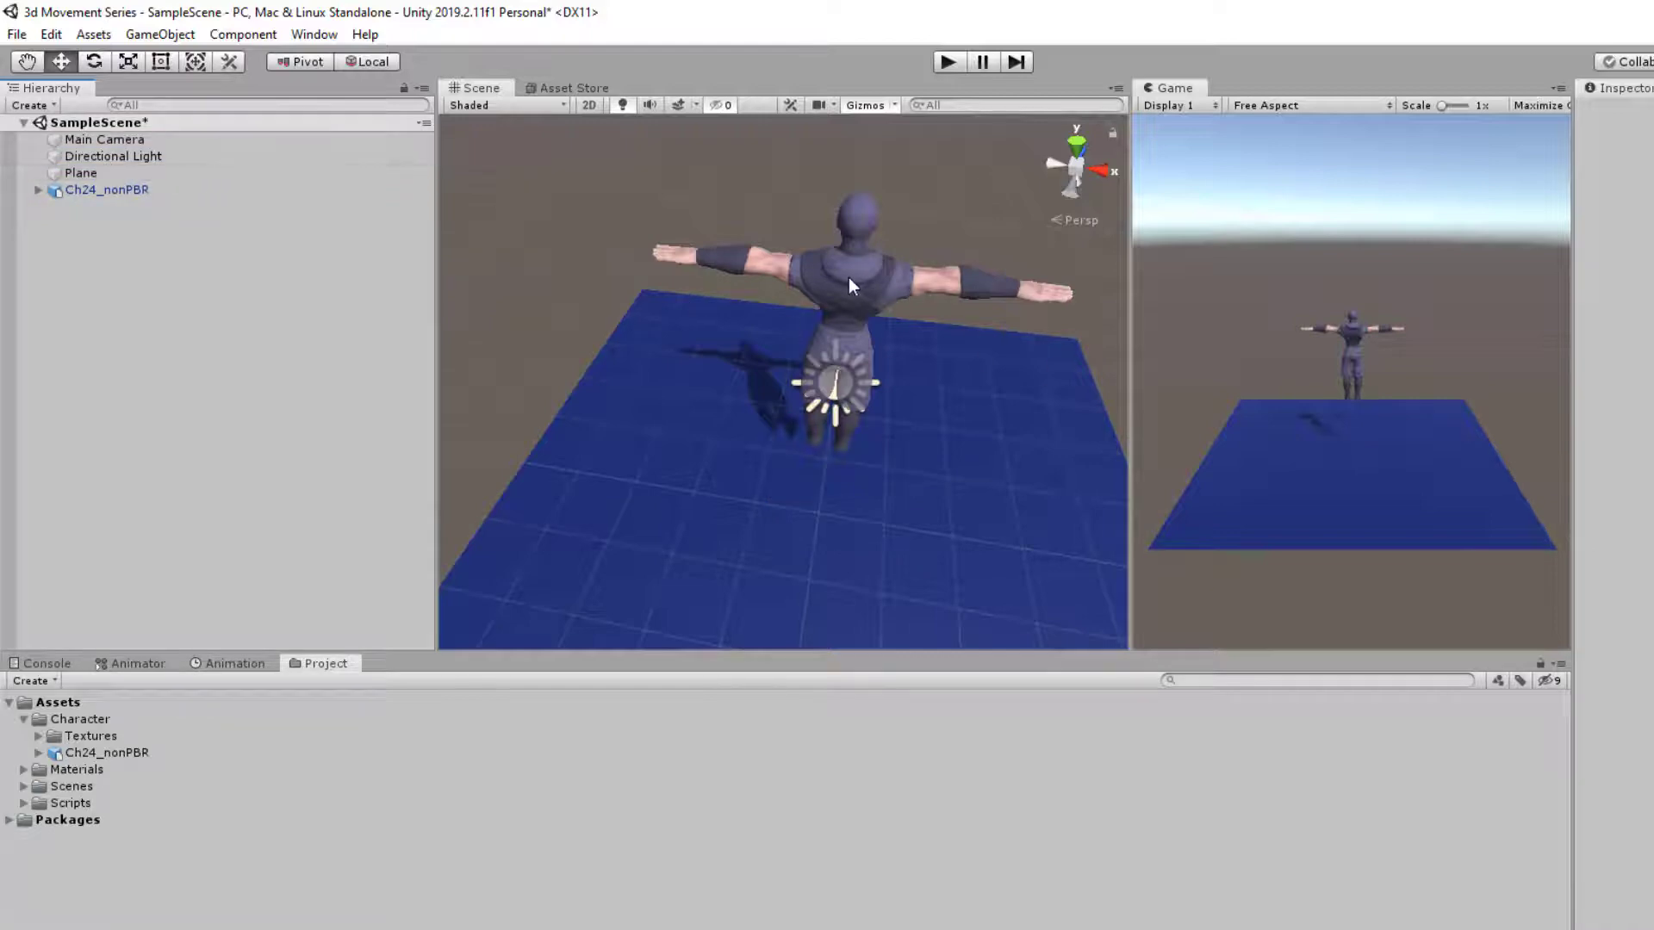
Assign Ch24_nonPBR to the Main Camera's Camera Follow Player slot.
left_click(849, 277)
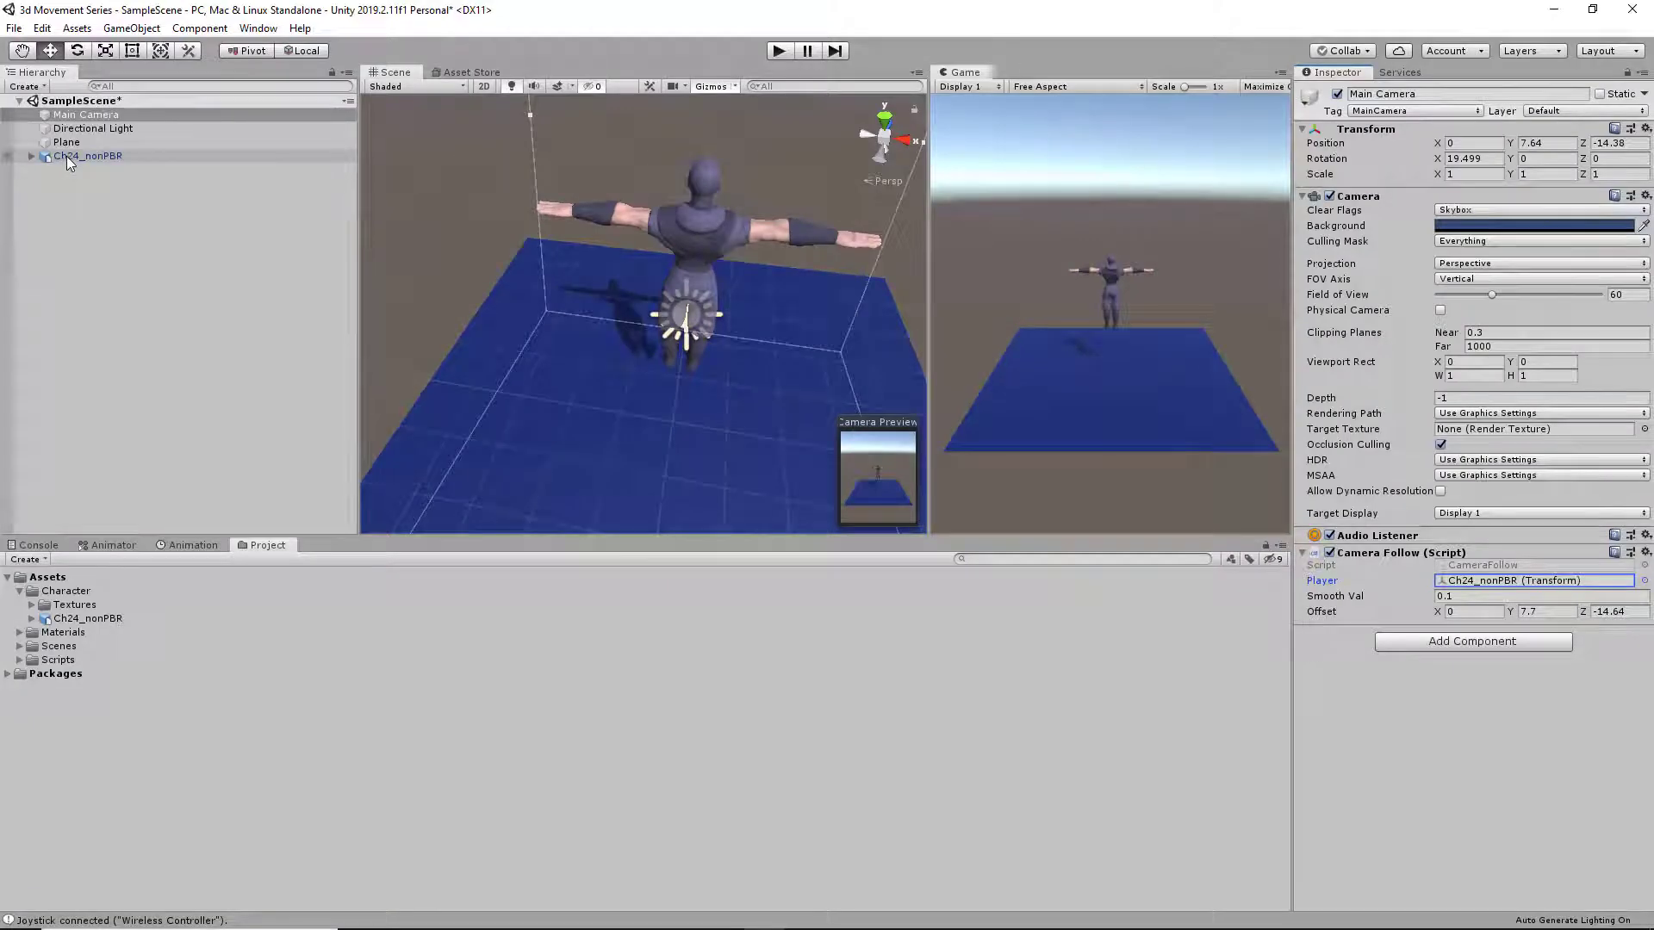
left_click_drag(72, 162, 1486, 581)
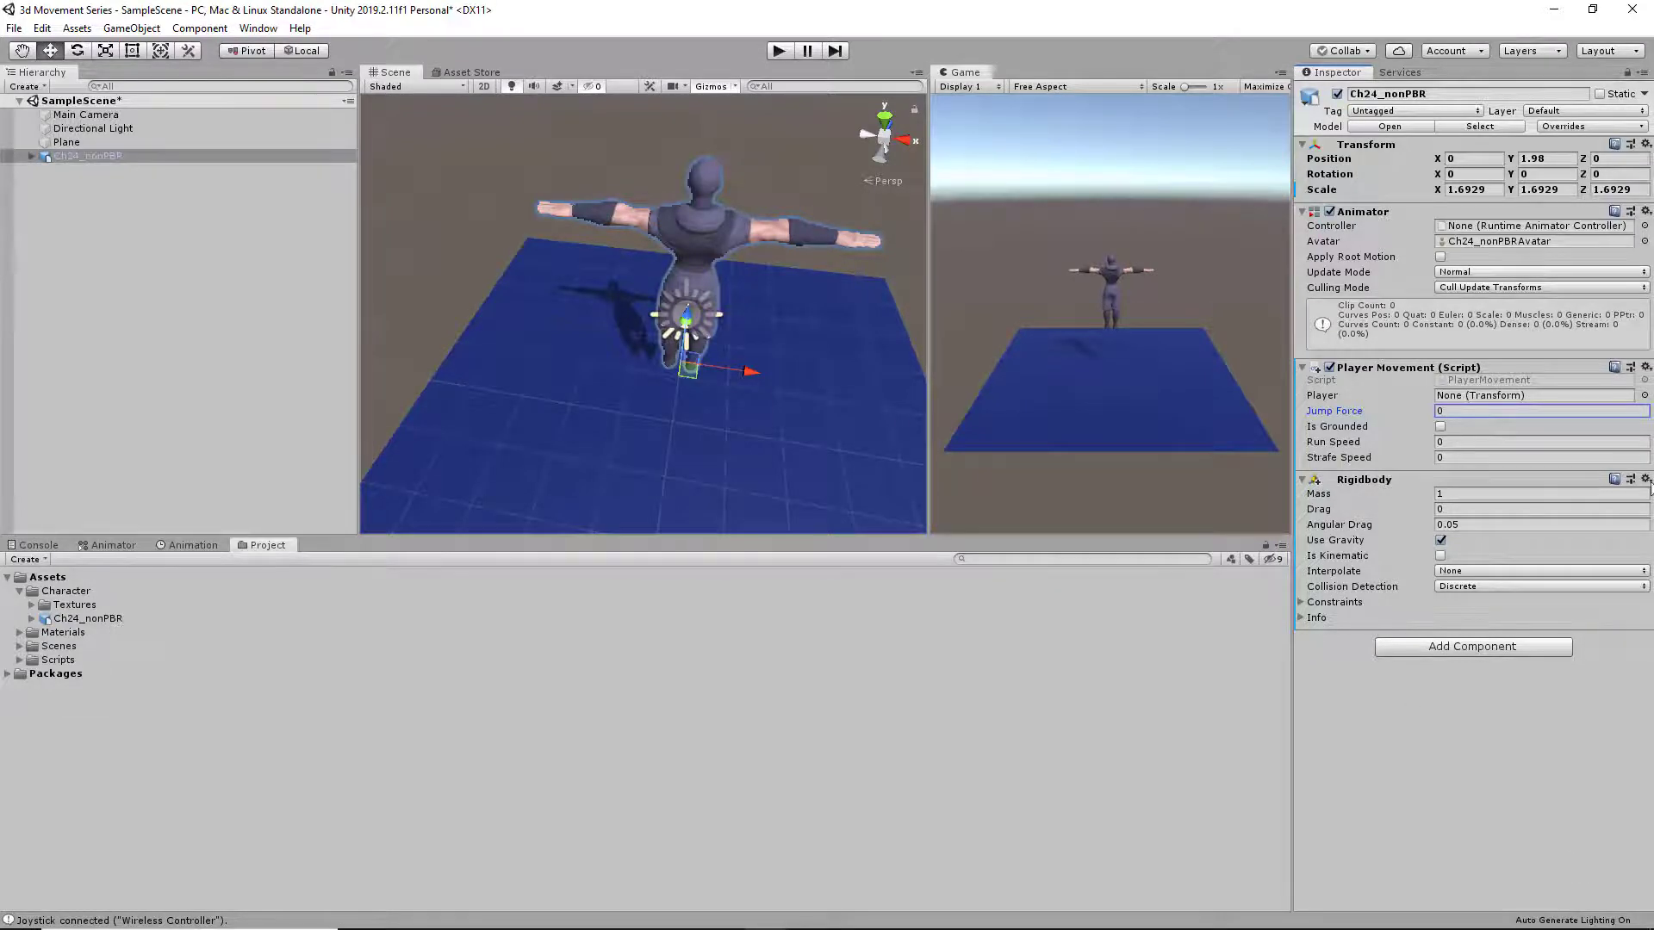
key("super")
Pass ForceMode.Impulse as AddForce's second argument on the jump line and save PlayerMovement.cs.
left_click(806, 913)
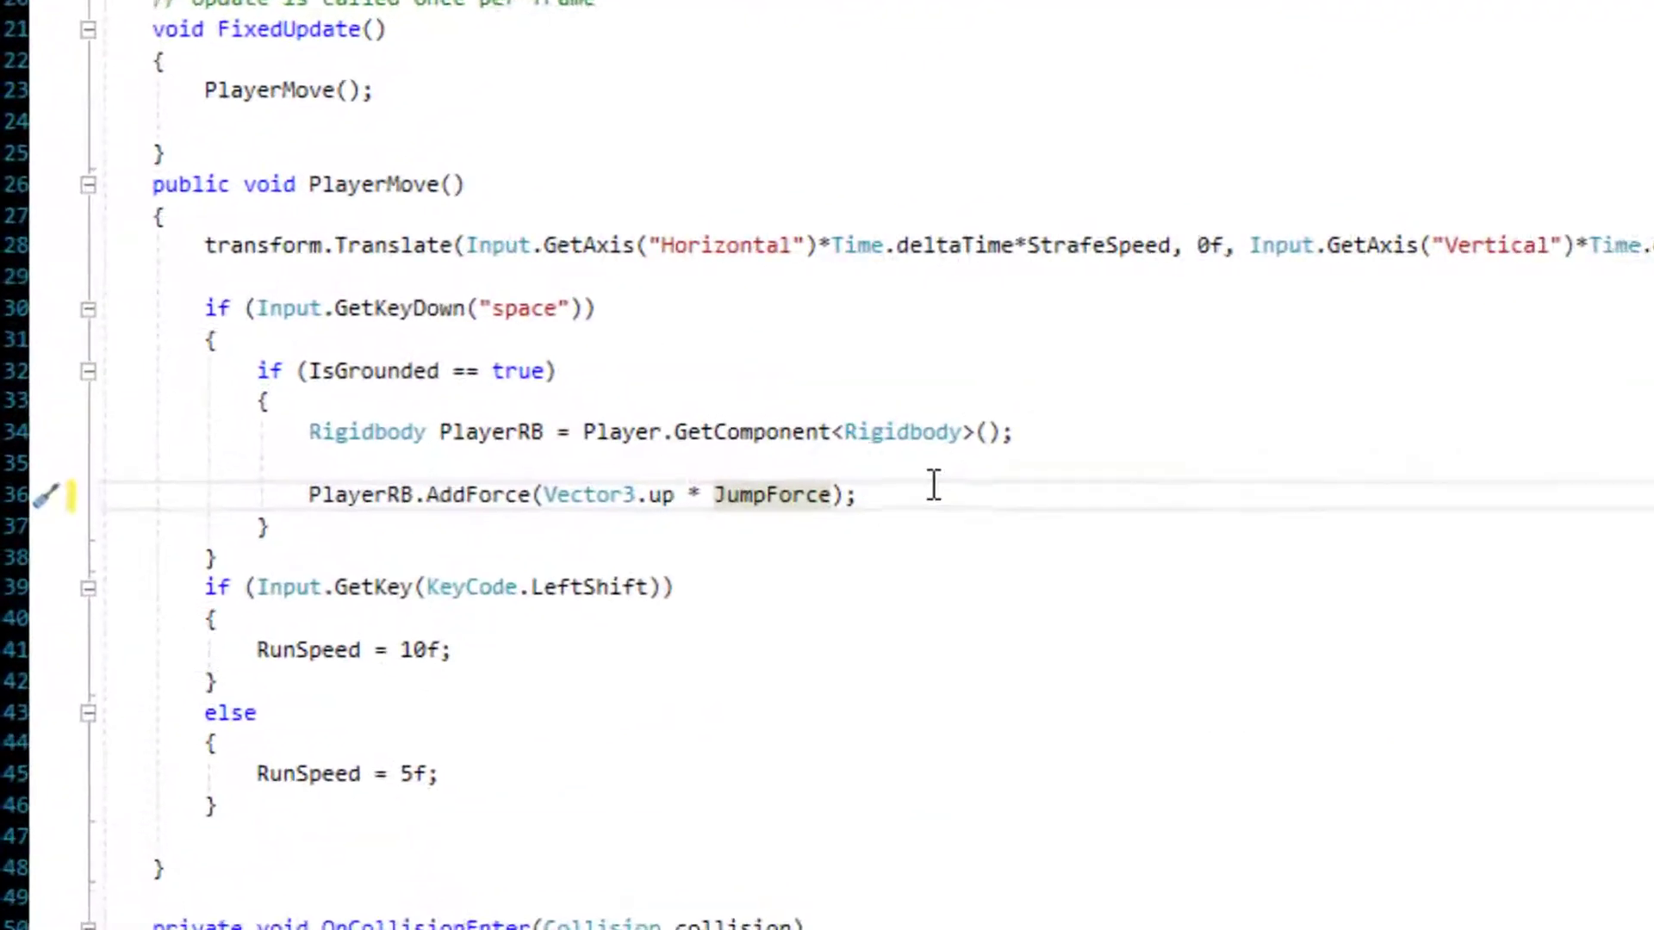
mouse_move(730, 494)
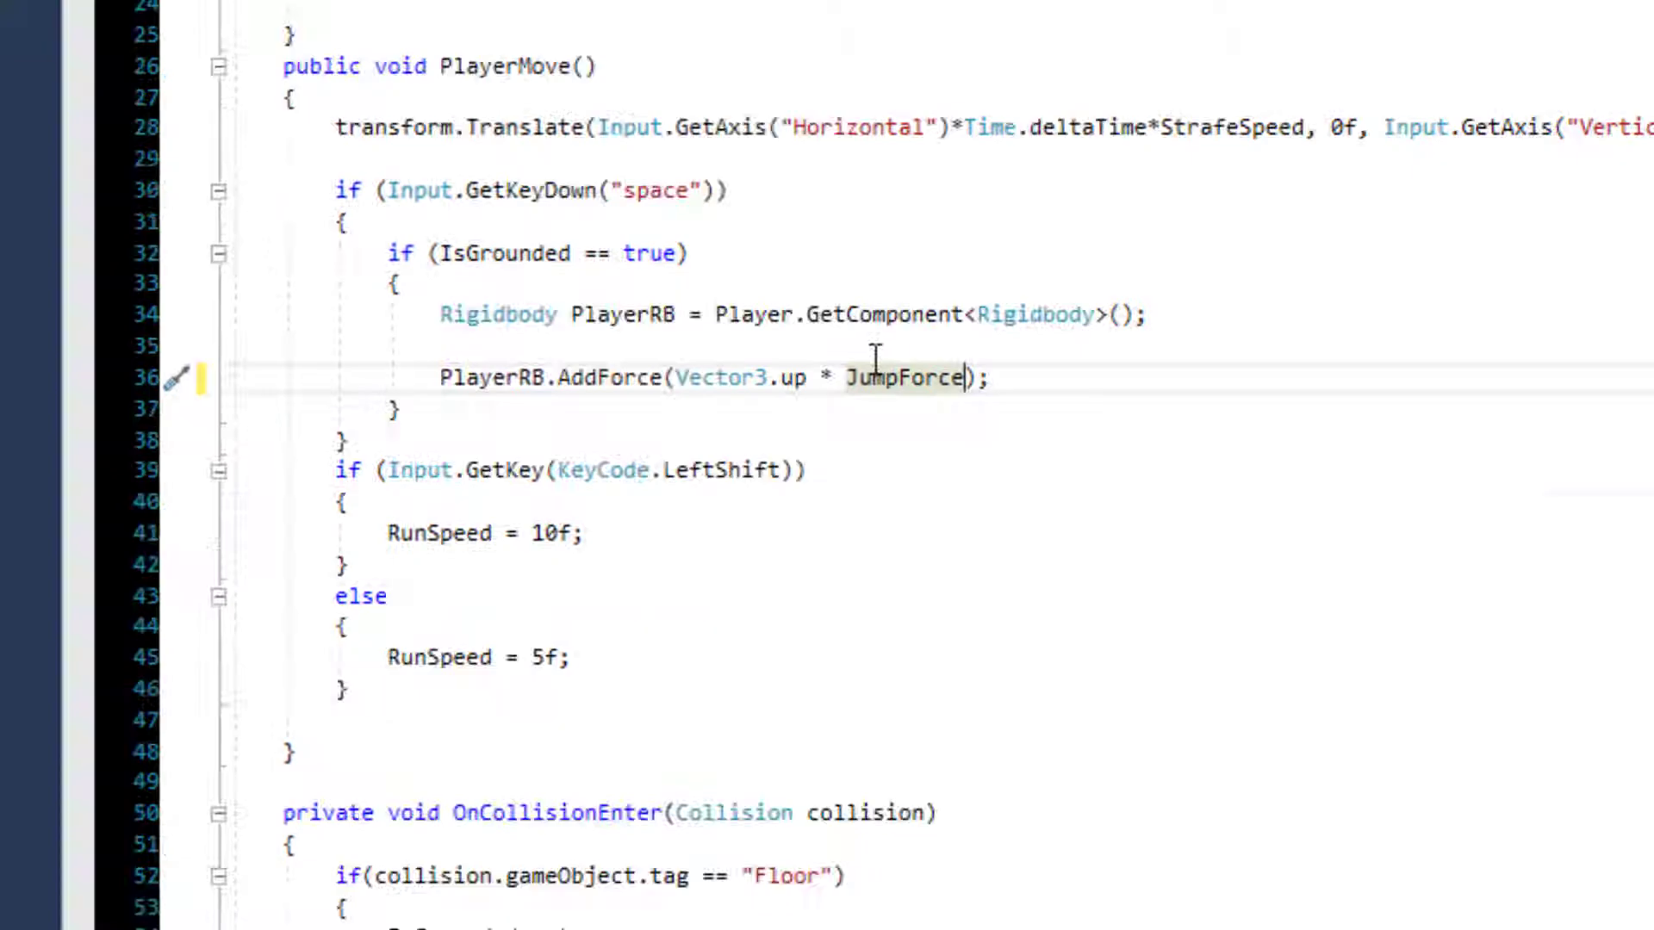
type(",")
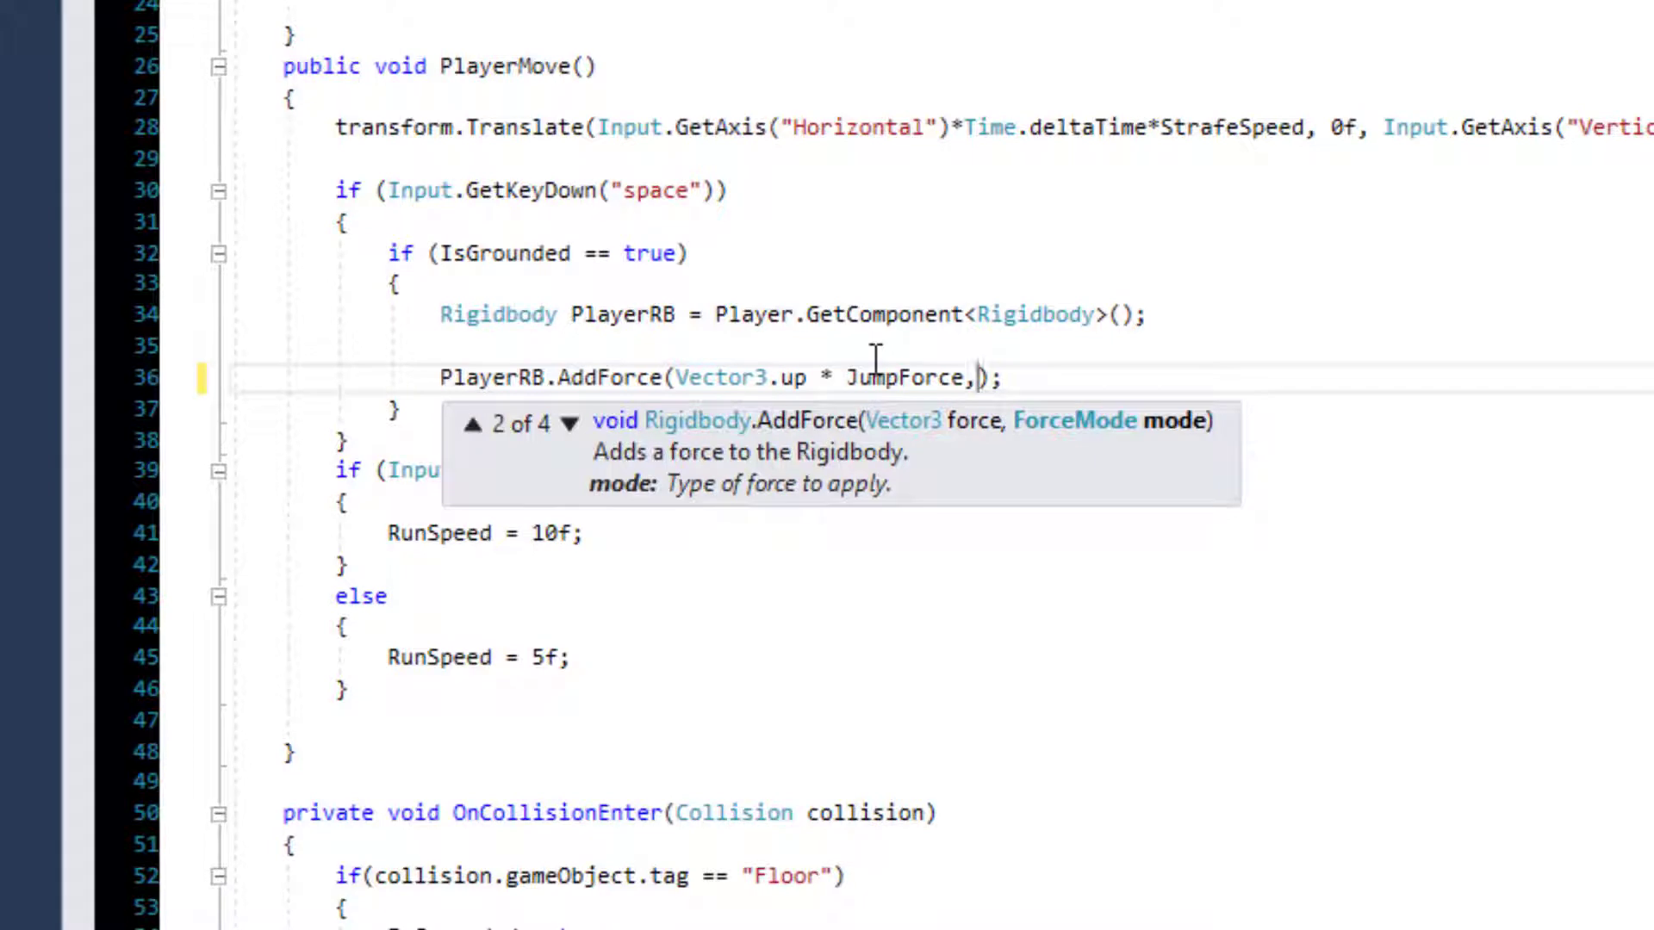
type("forc")
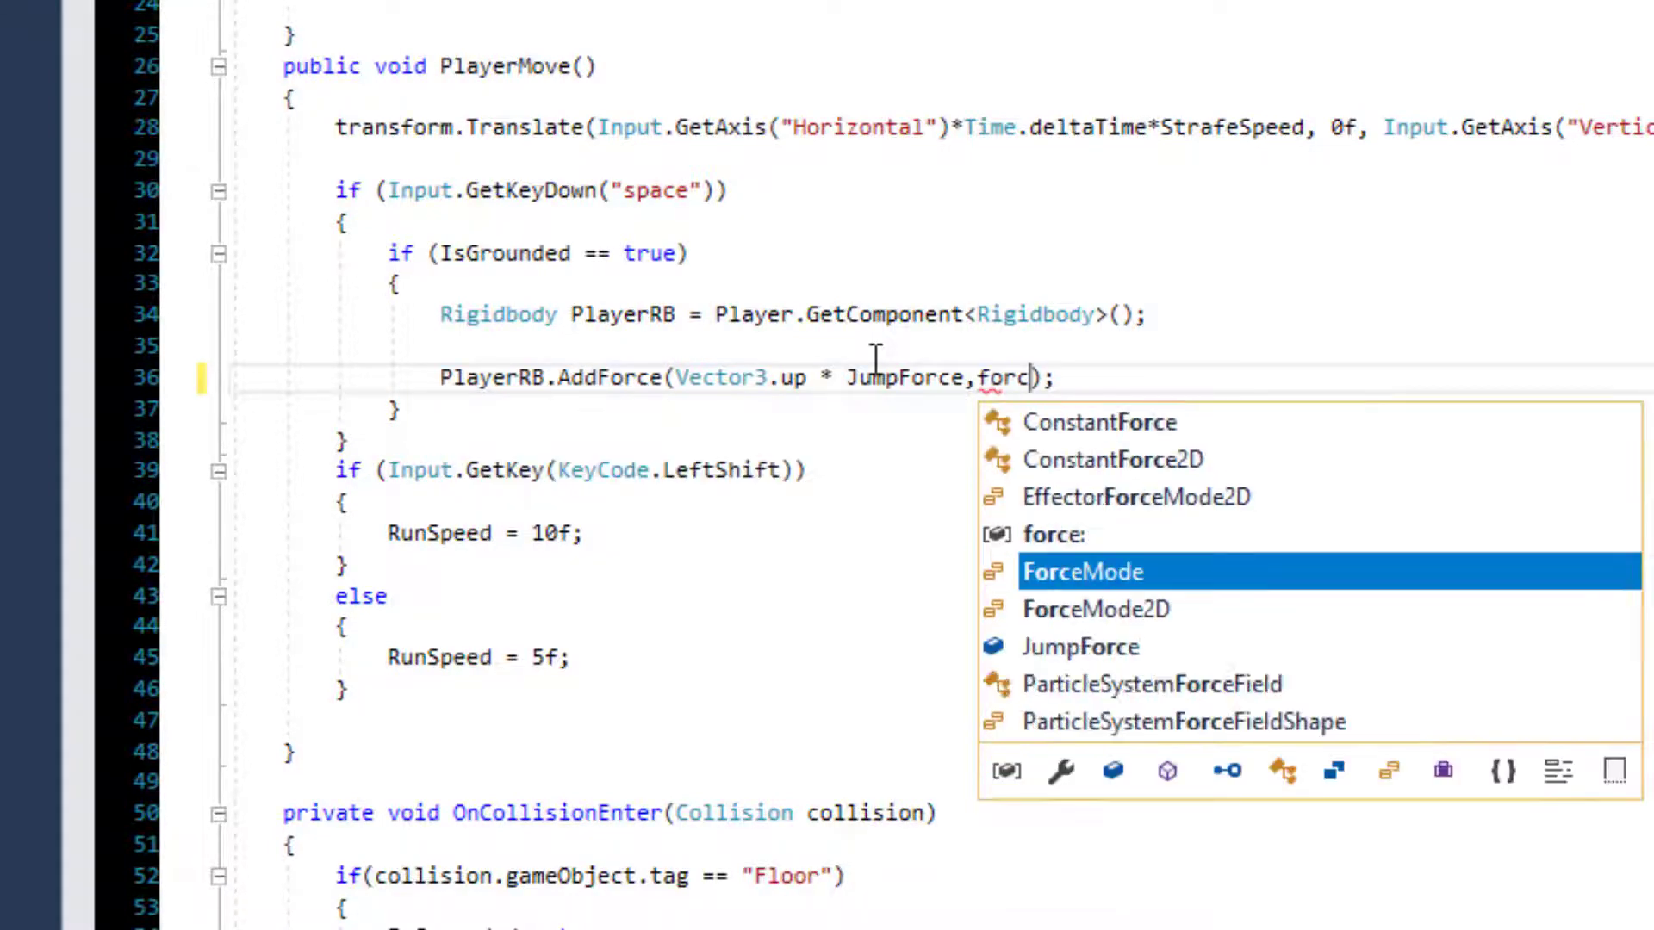
key("Tab")
type(".")
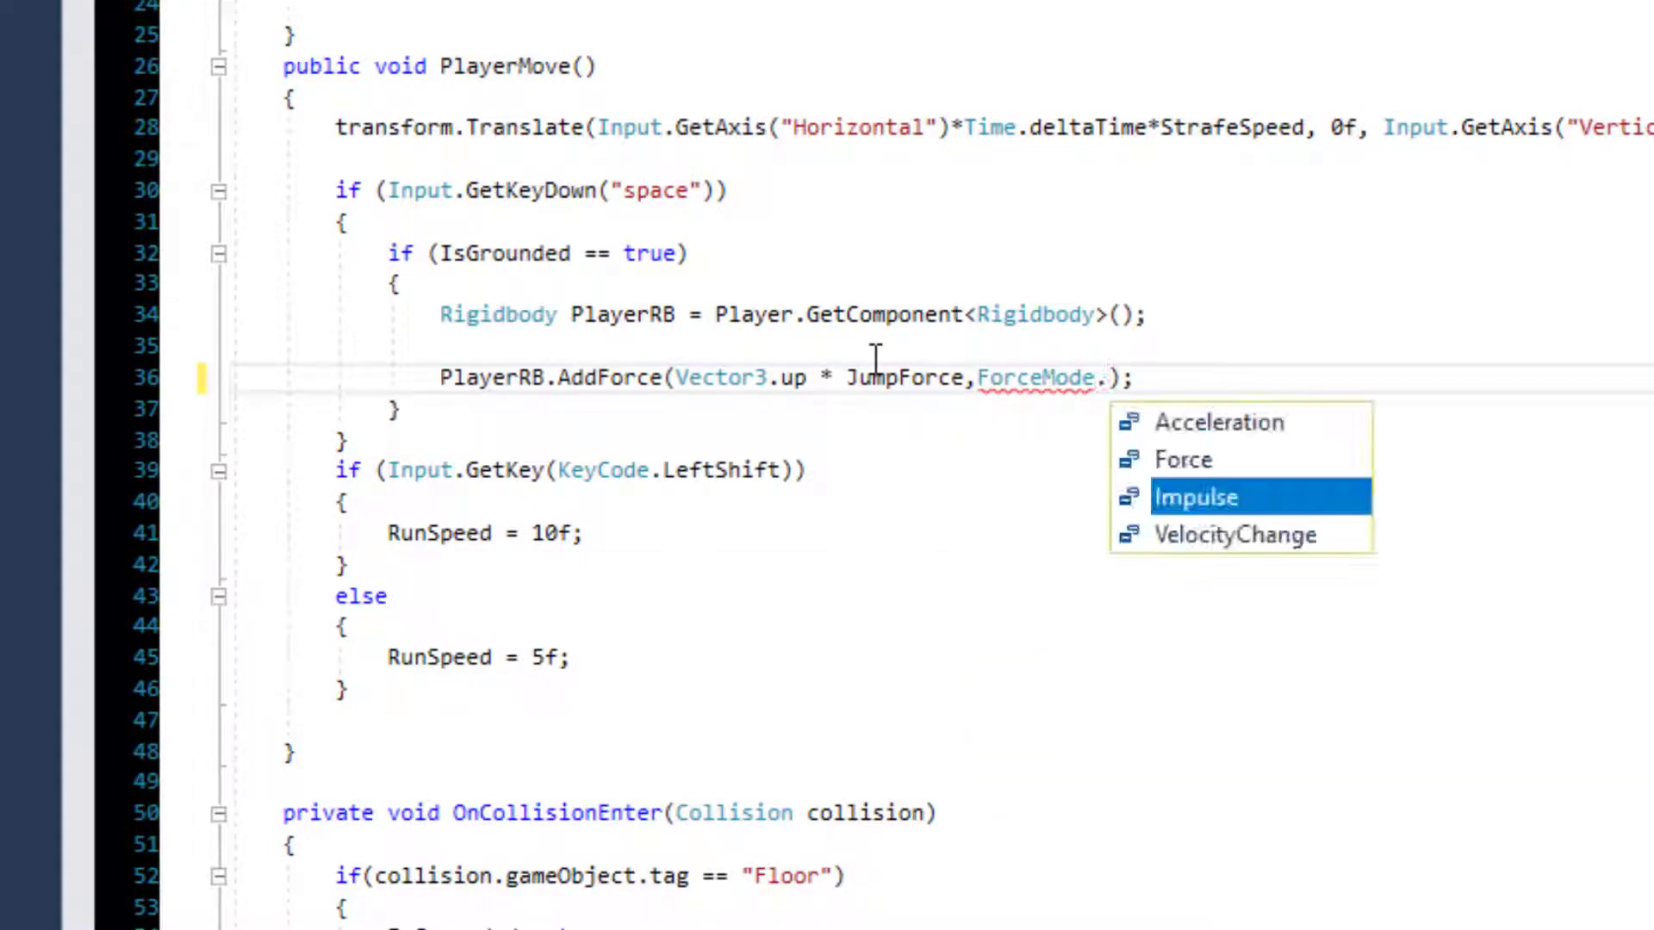
key("Tab")
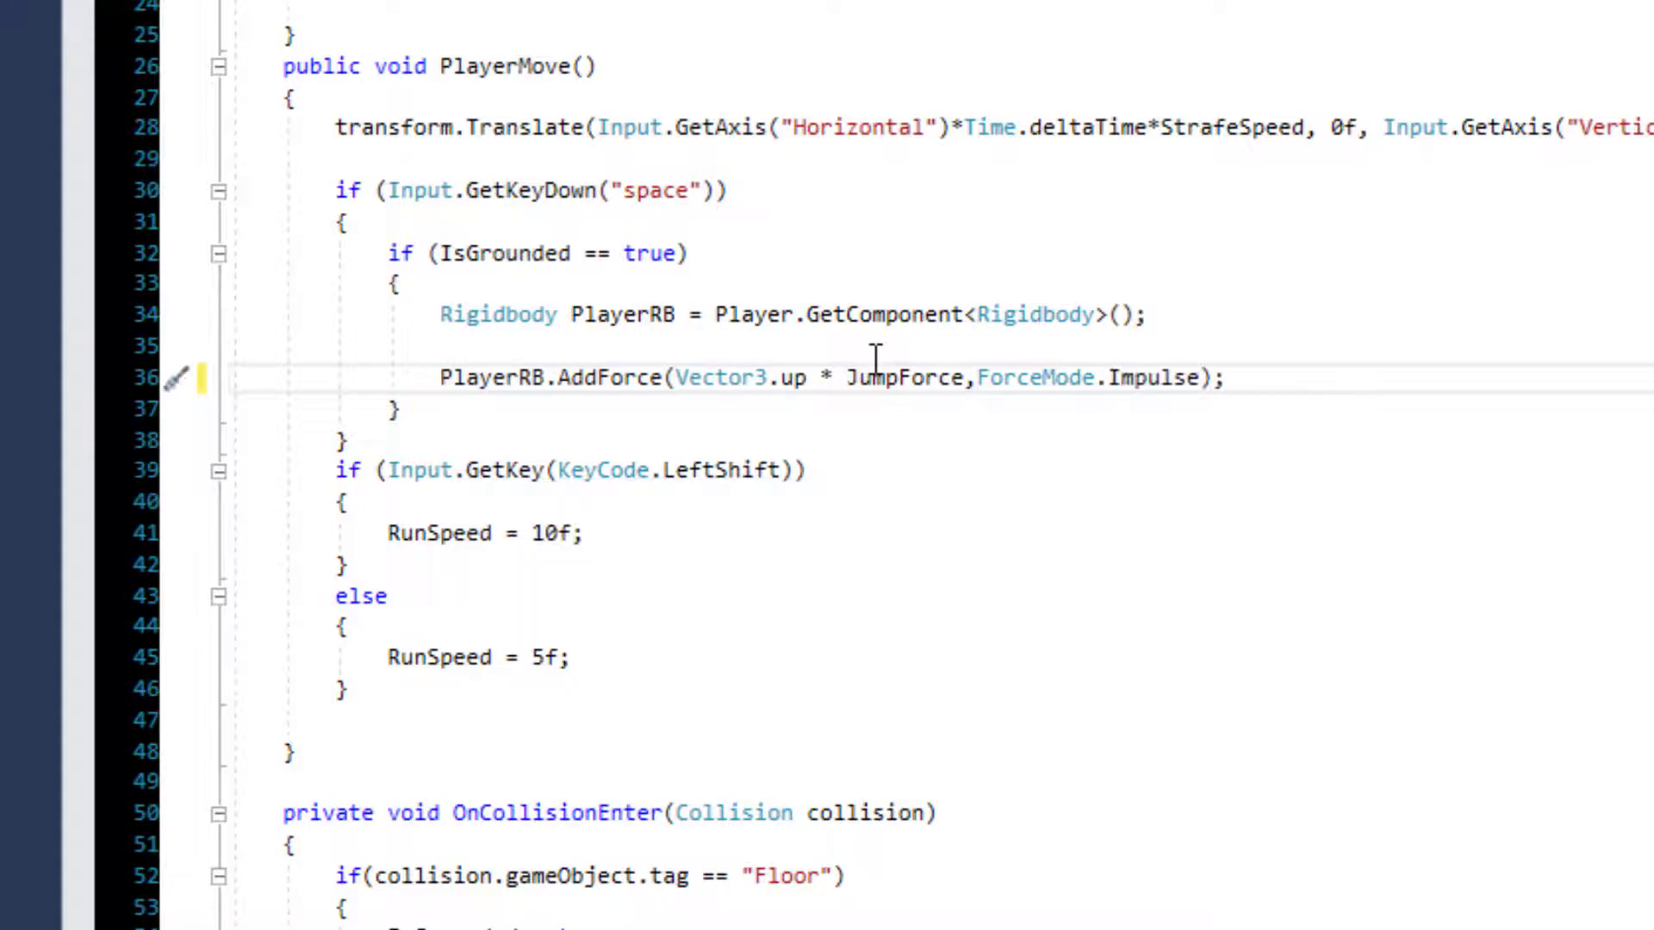
left_click(975, 378)
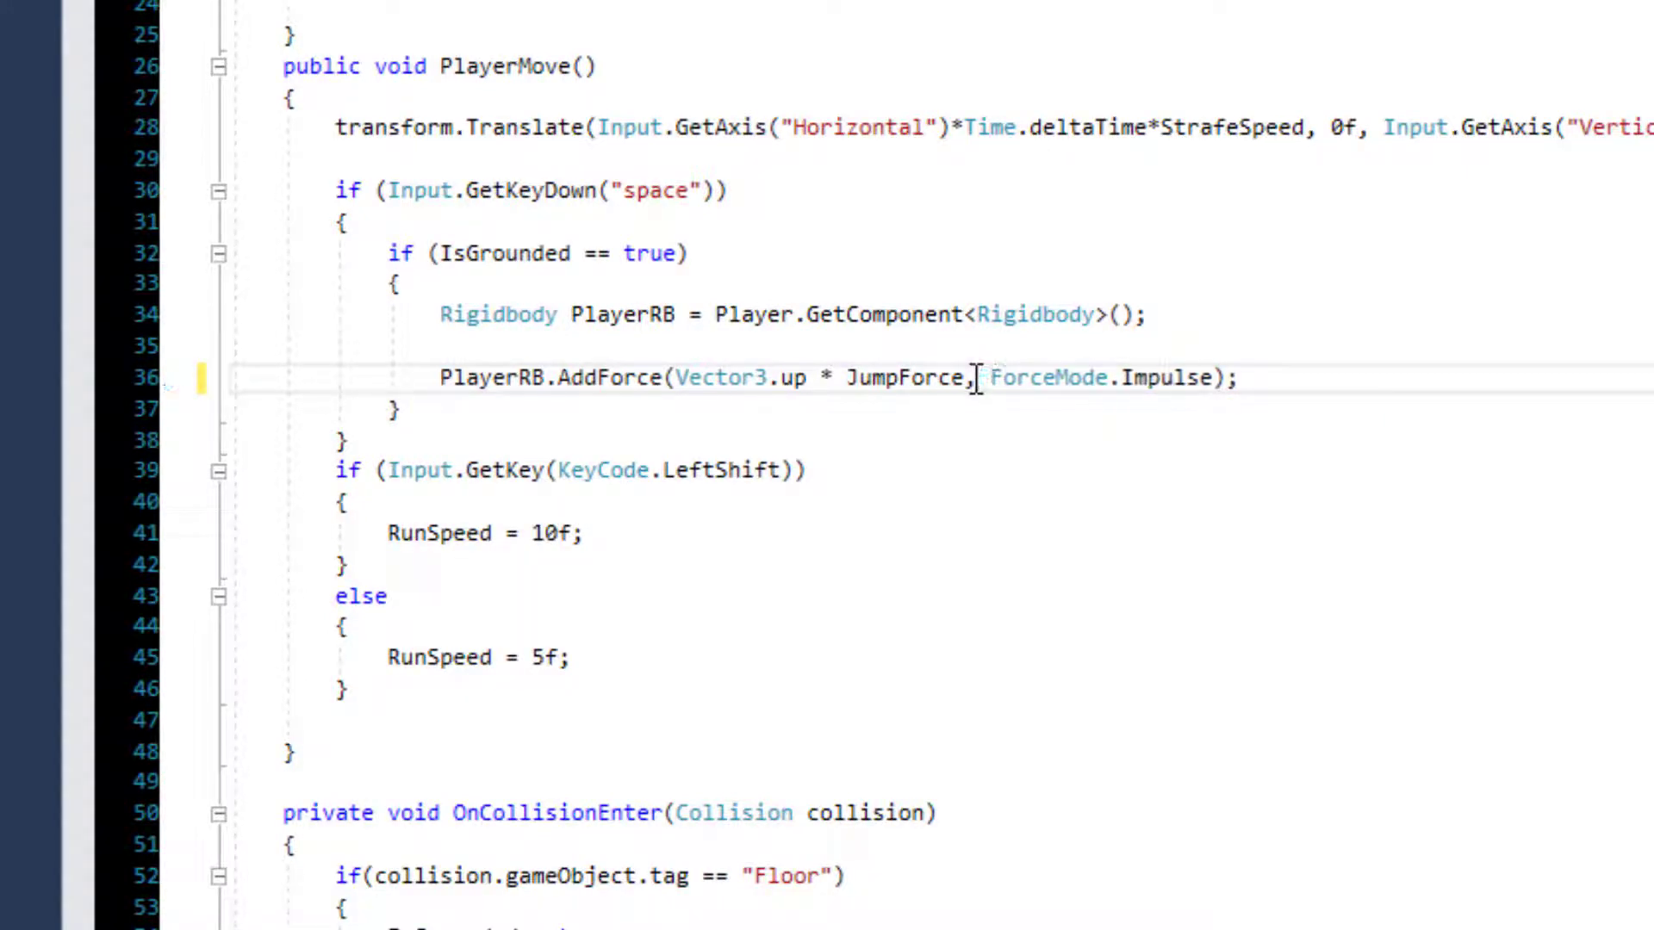
key("ctrl+s")
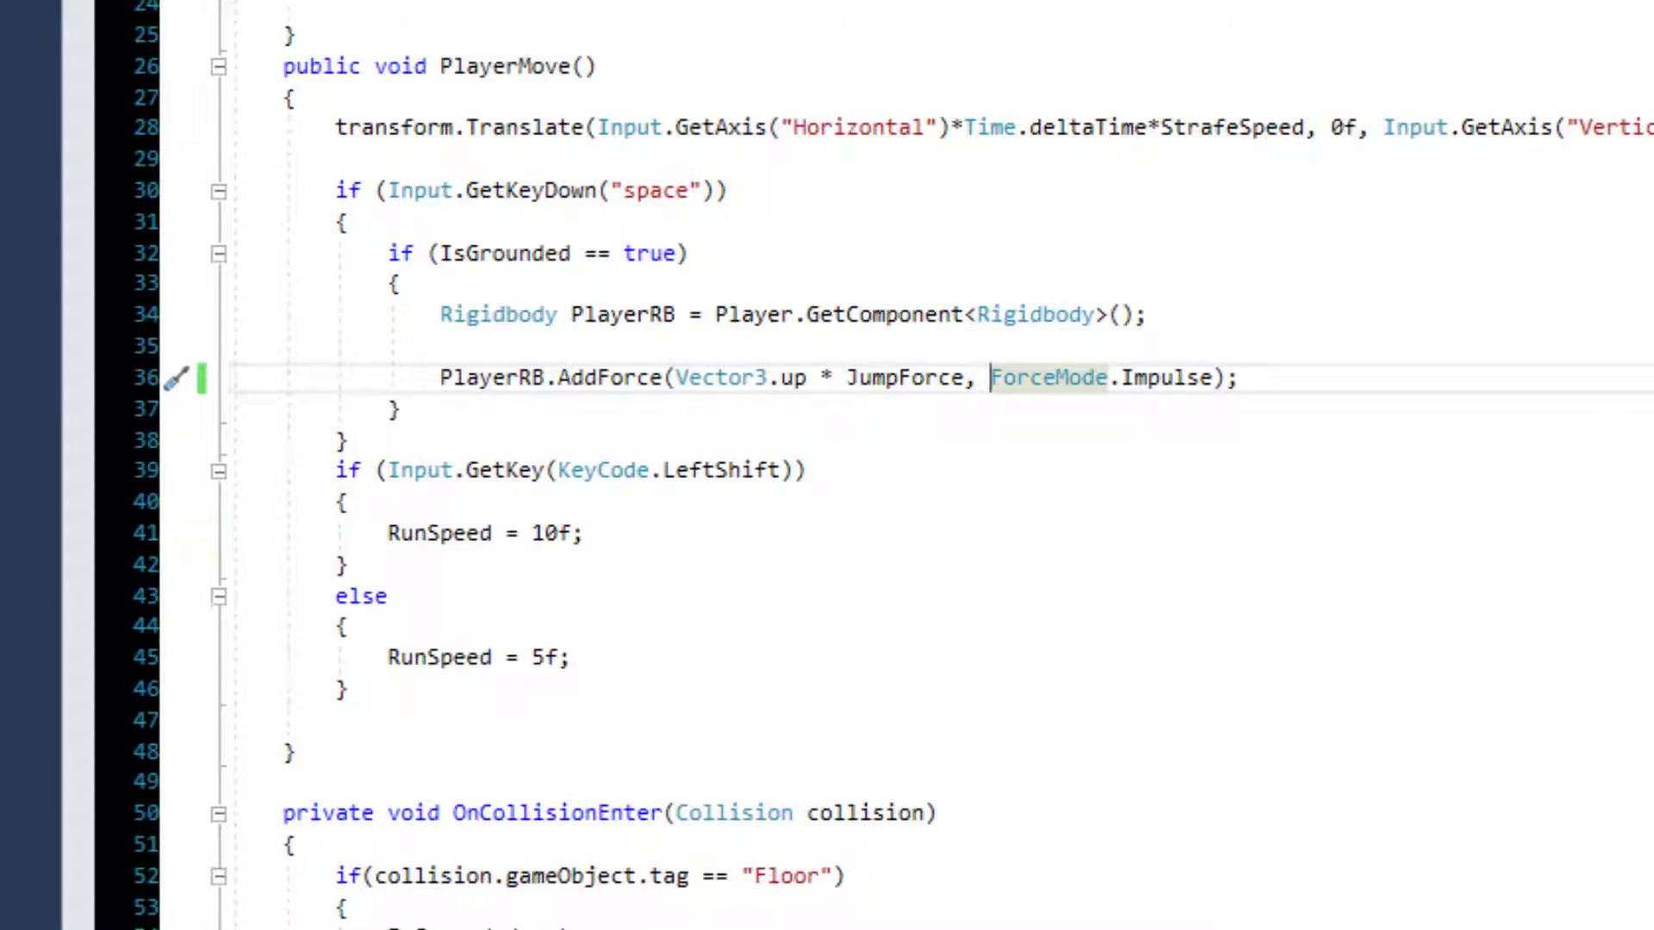
key("super")
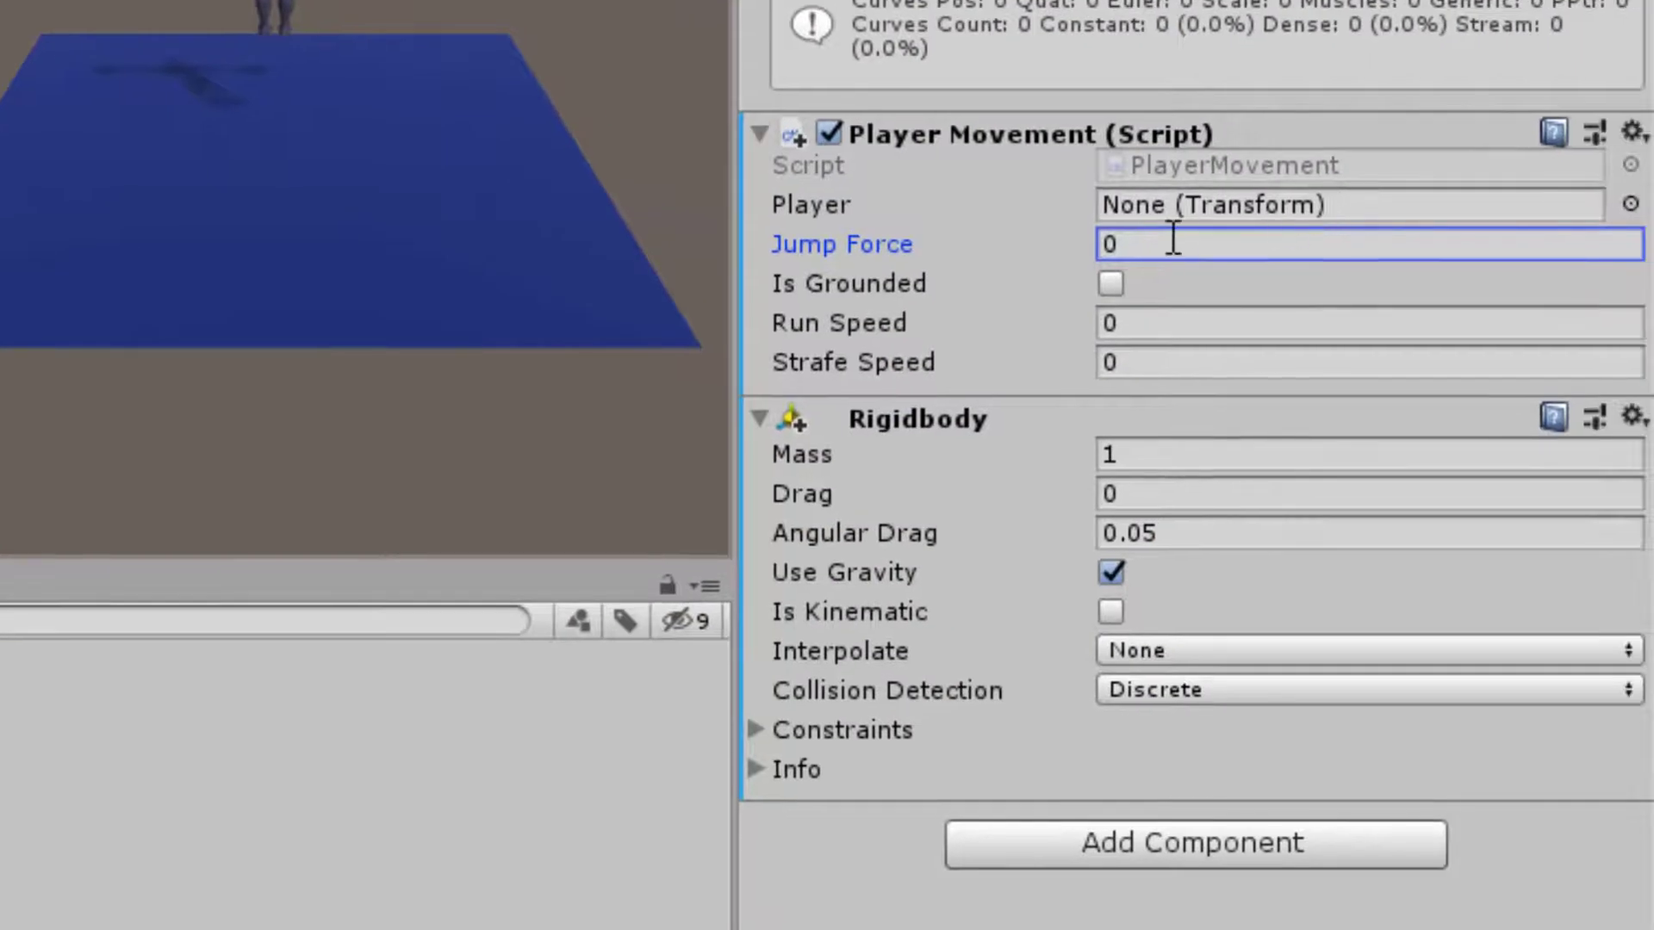
Enter Jump Force 4, Run Speed 5 and Strafe Speed 5 in the ninja's Player Movement component.
left_click(1132, 332)
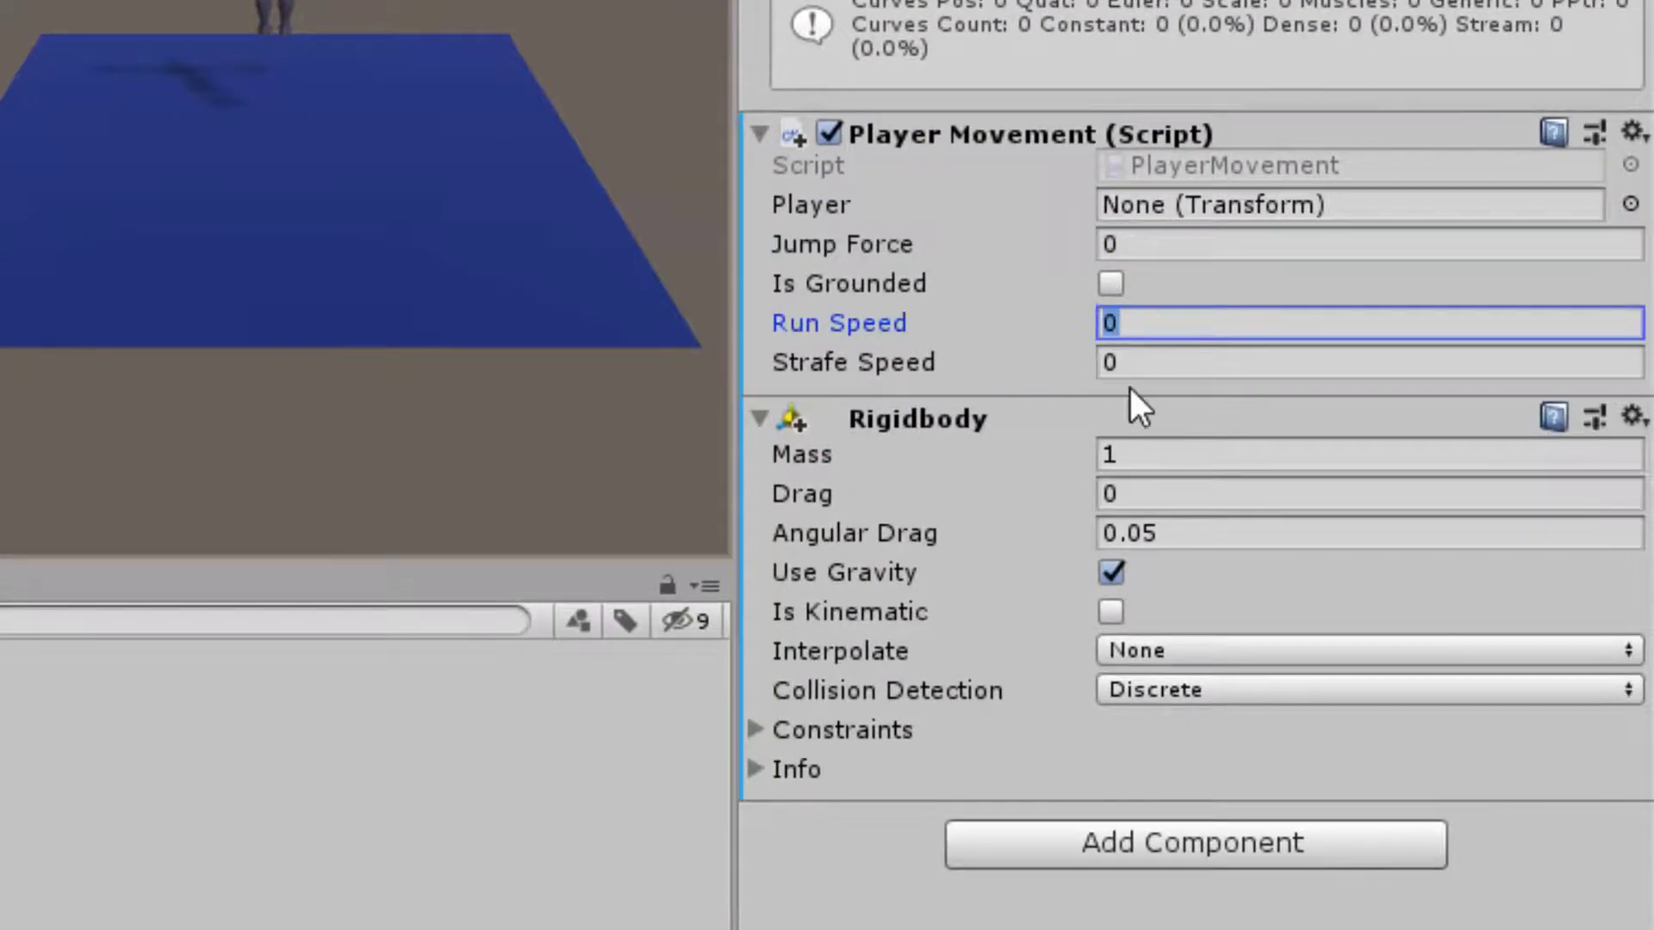
left_click(1130, 387)
left_click(1151, 366)
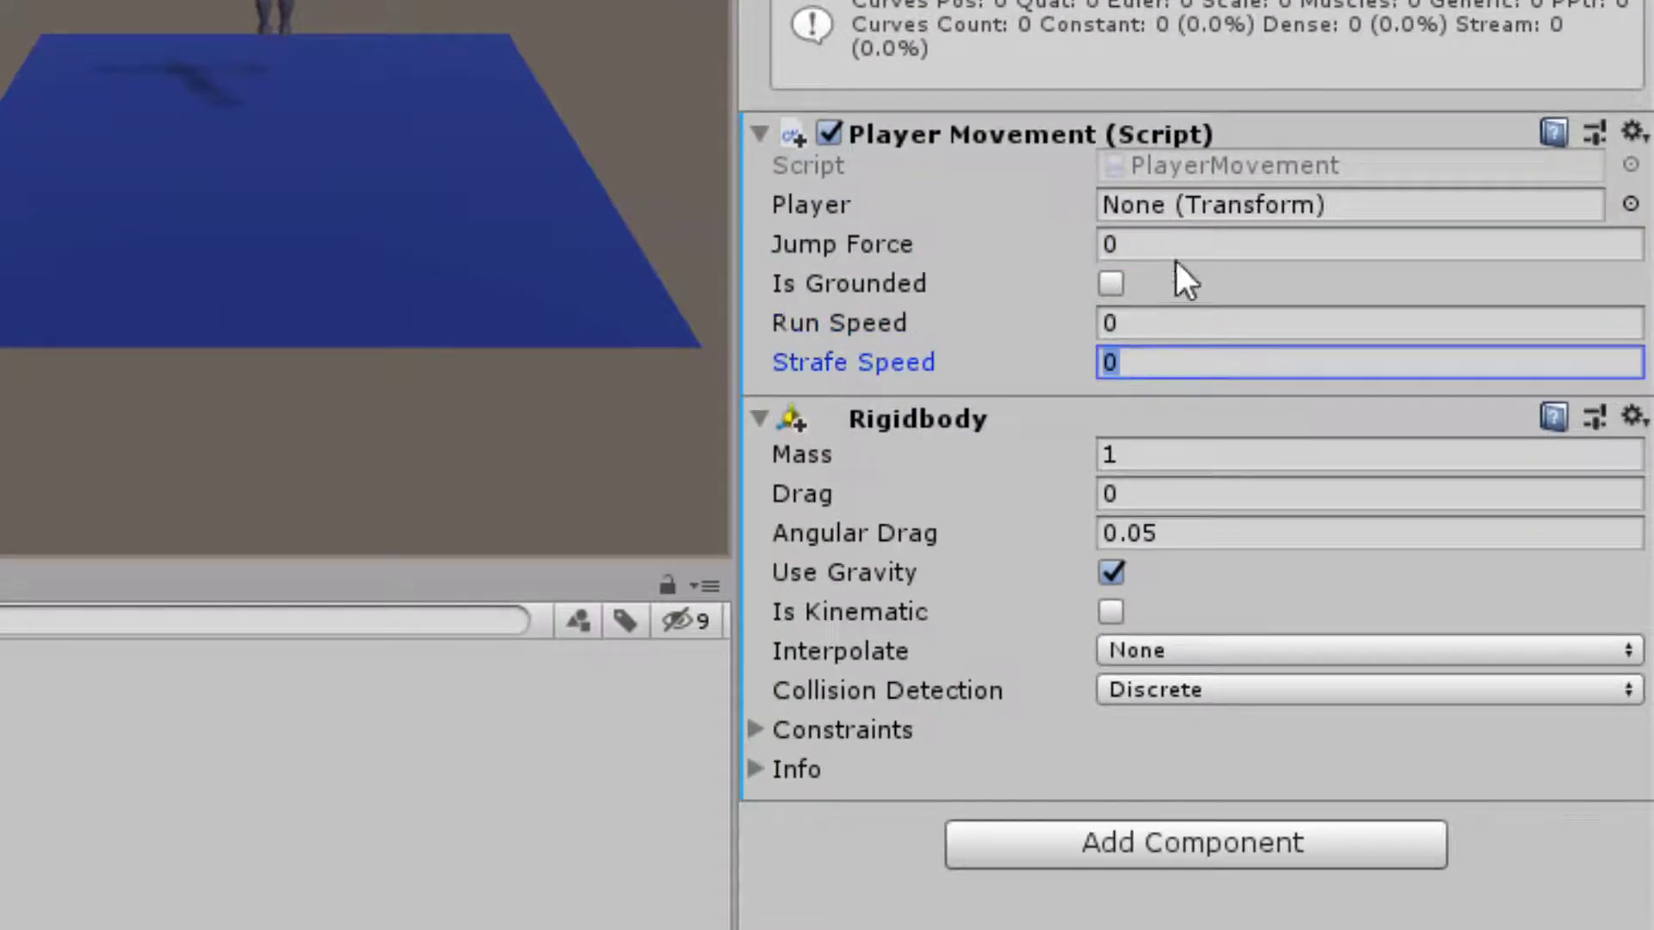
left_click(1134, 246)
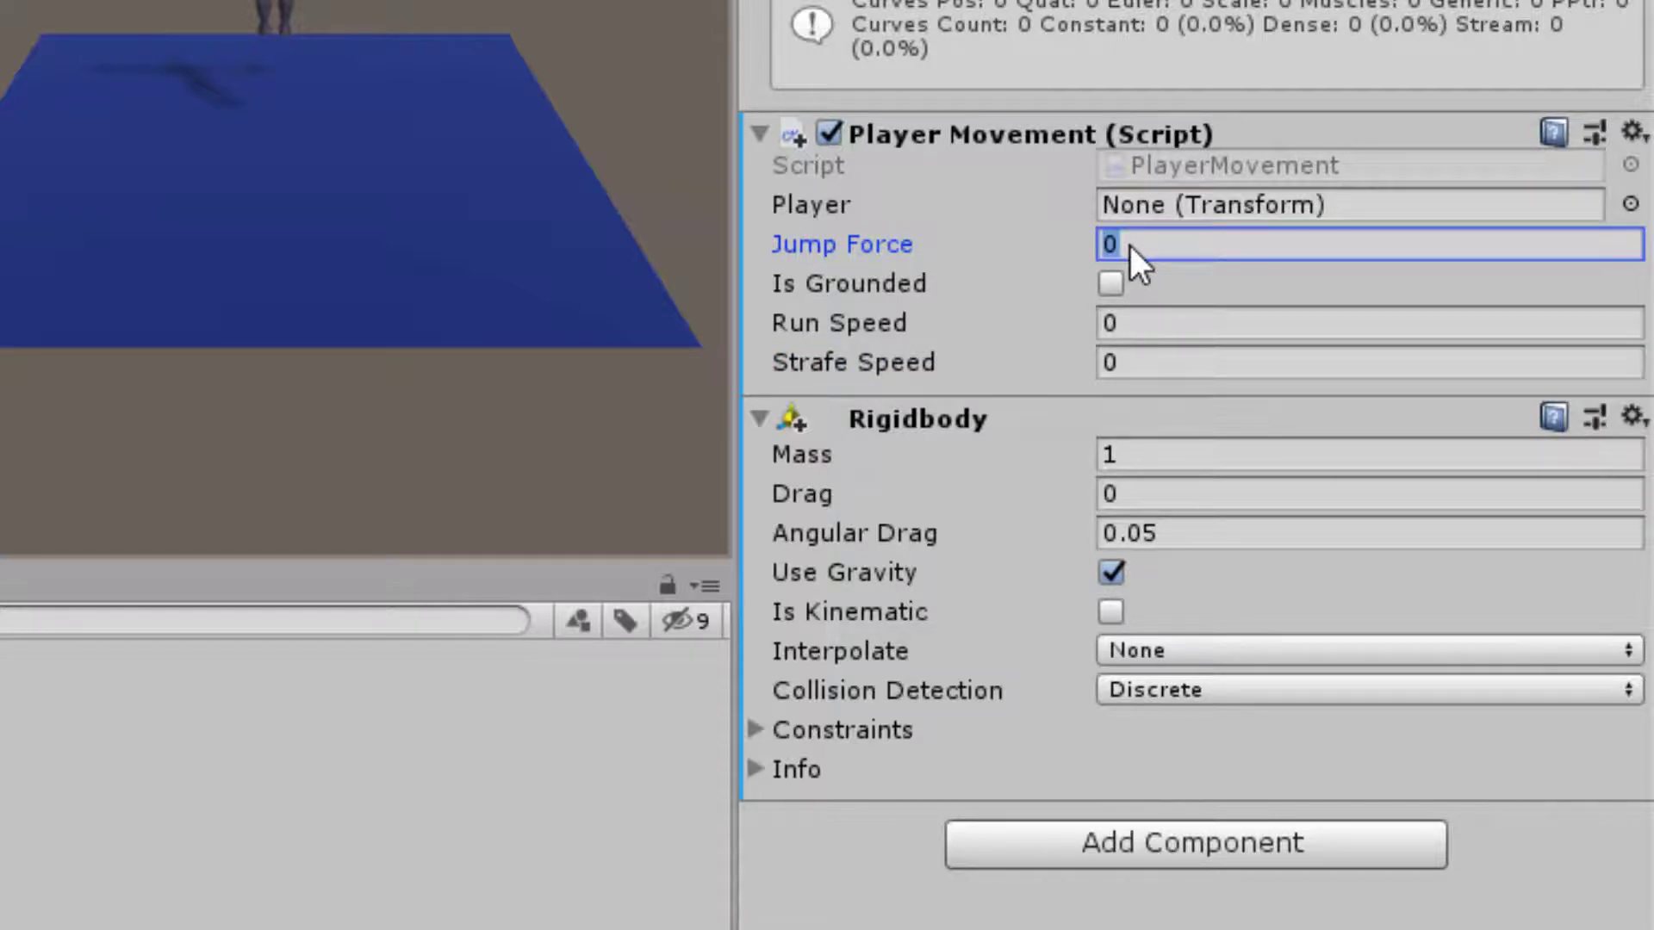
type("4")
left_click(1139, 317)
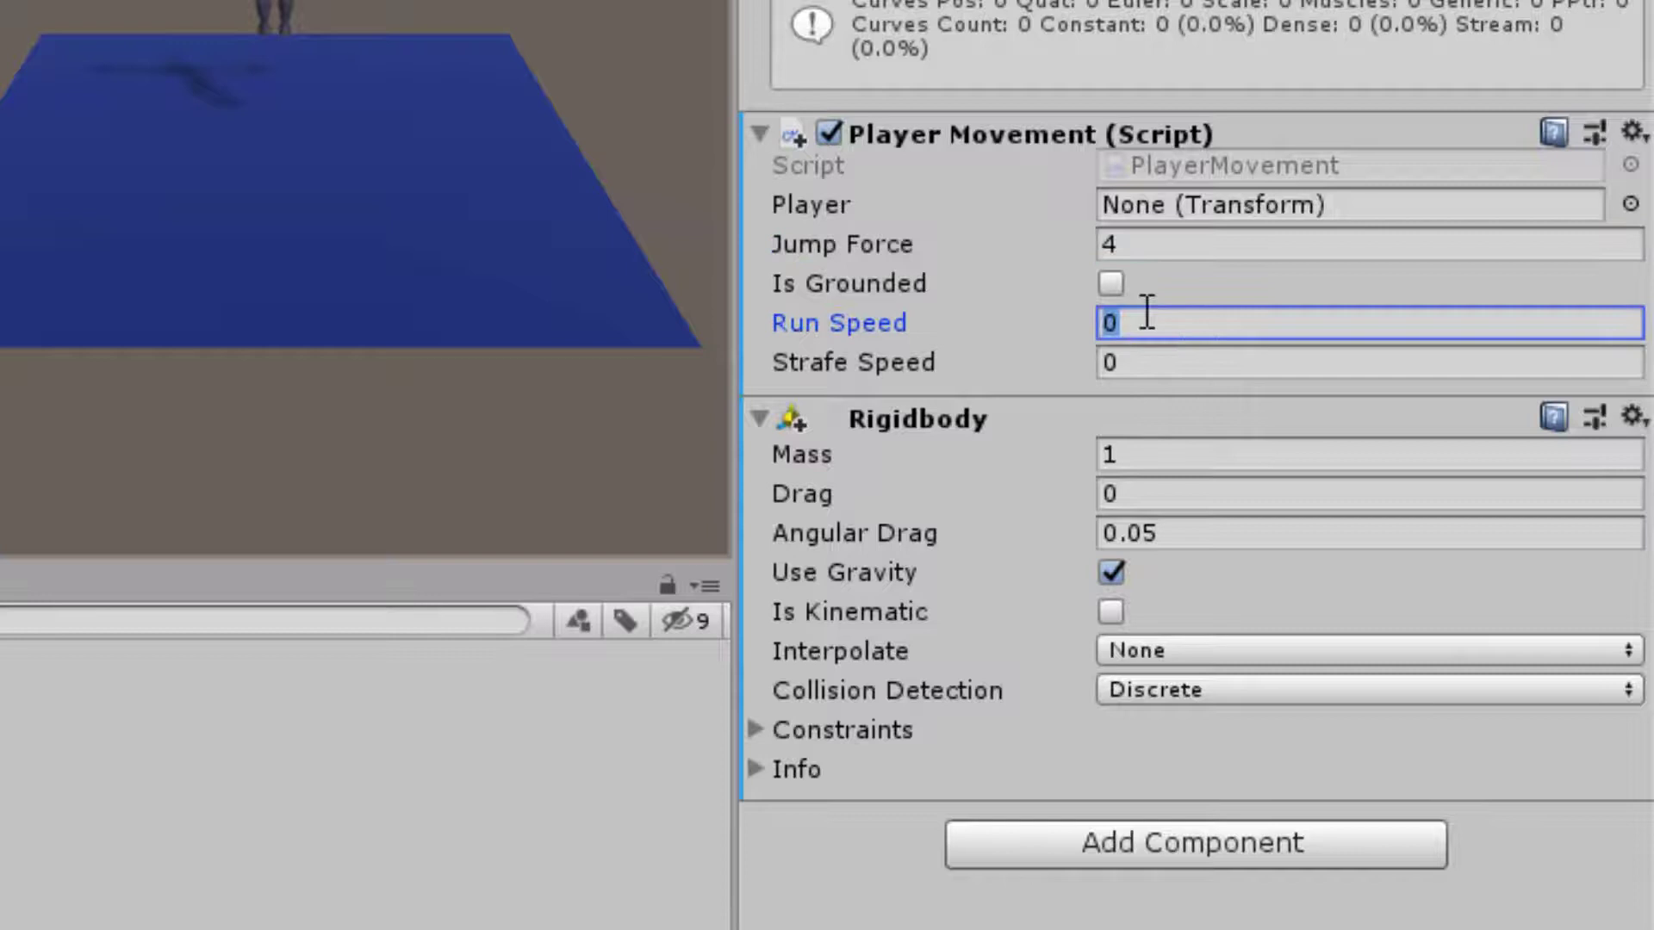
type("5")
left_click(1175, 368)
type("5")
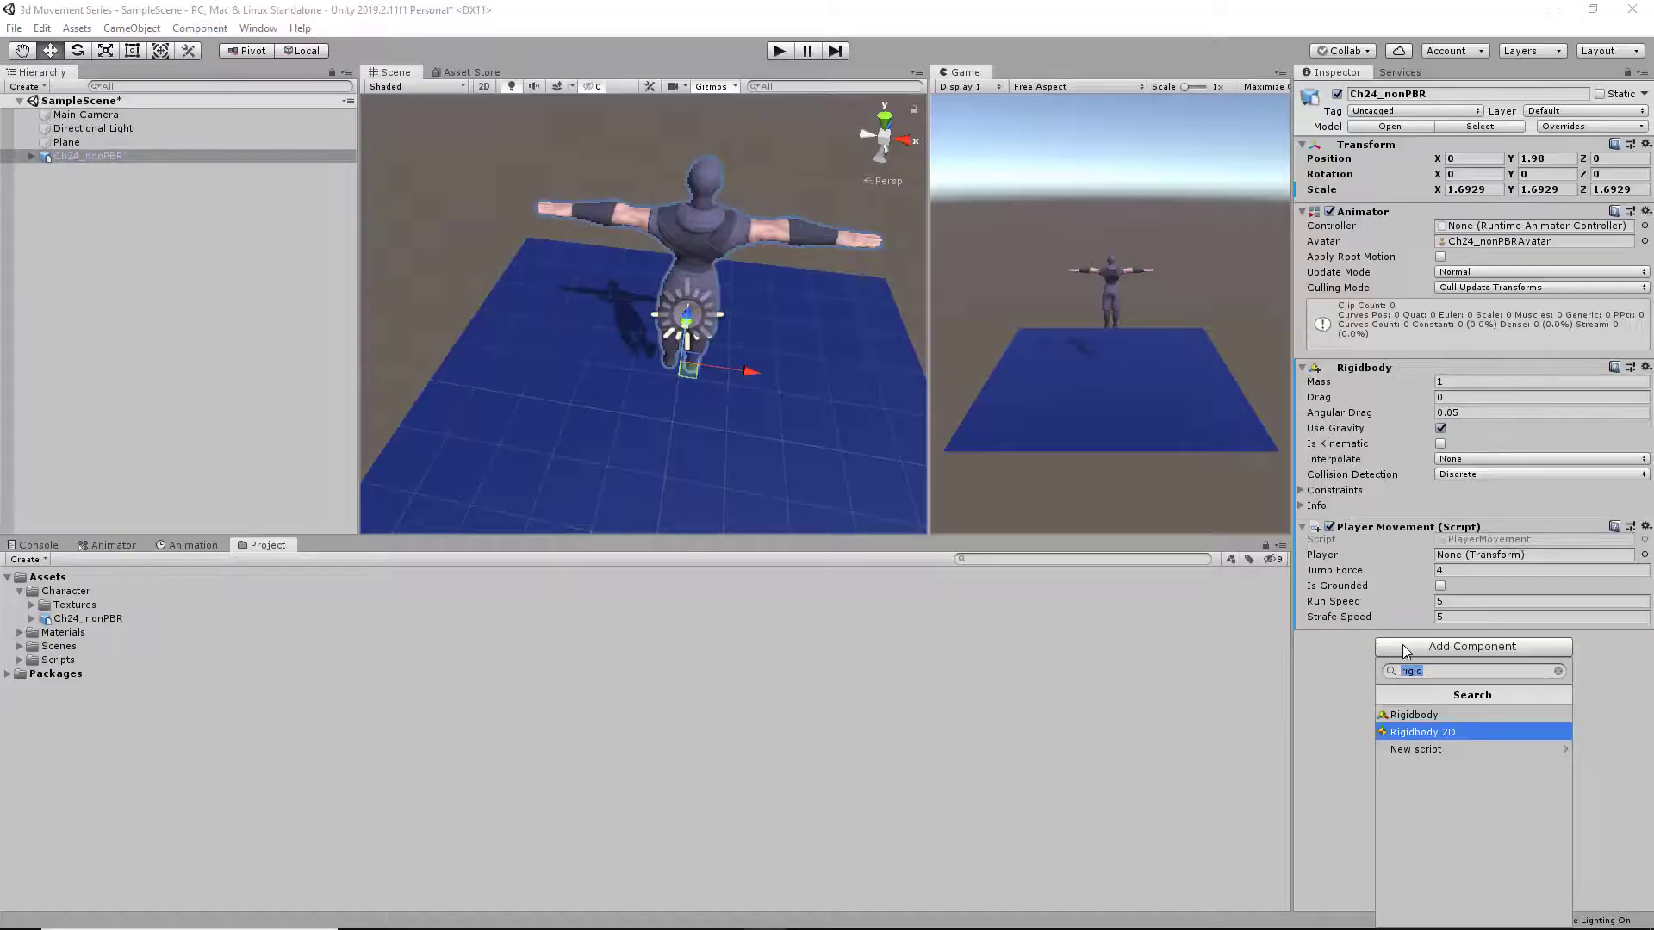
Add a Box Collider component to the Ch24_nonPBR ninja and orbit the Scene view to check it.
type("co")
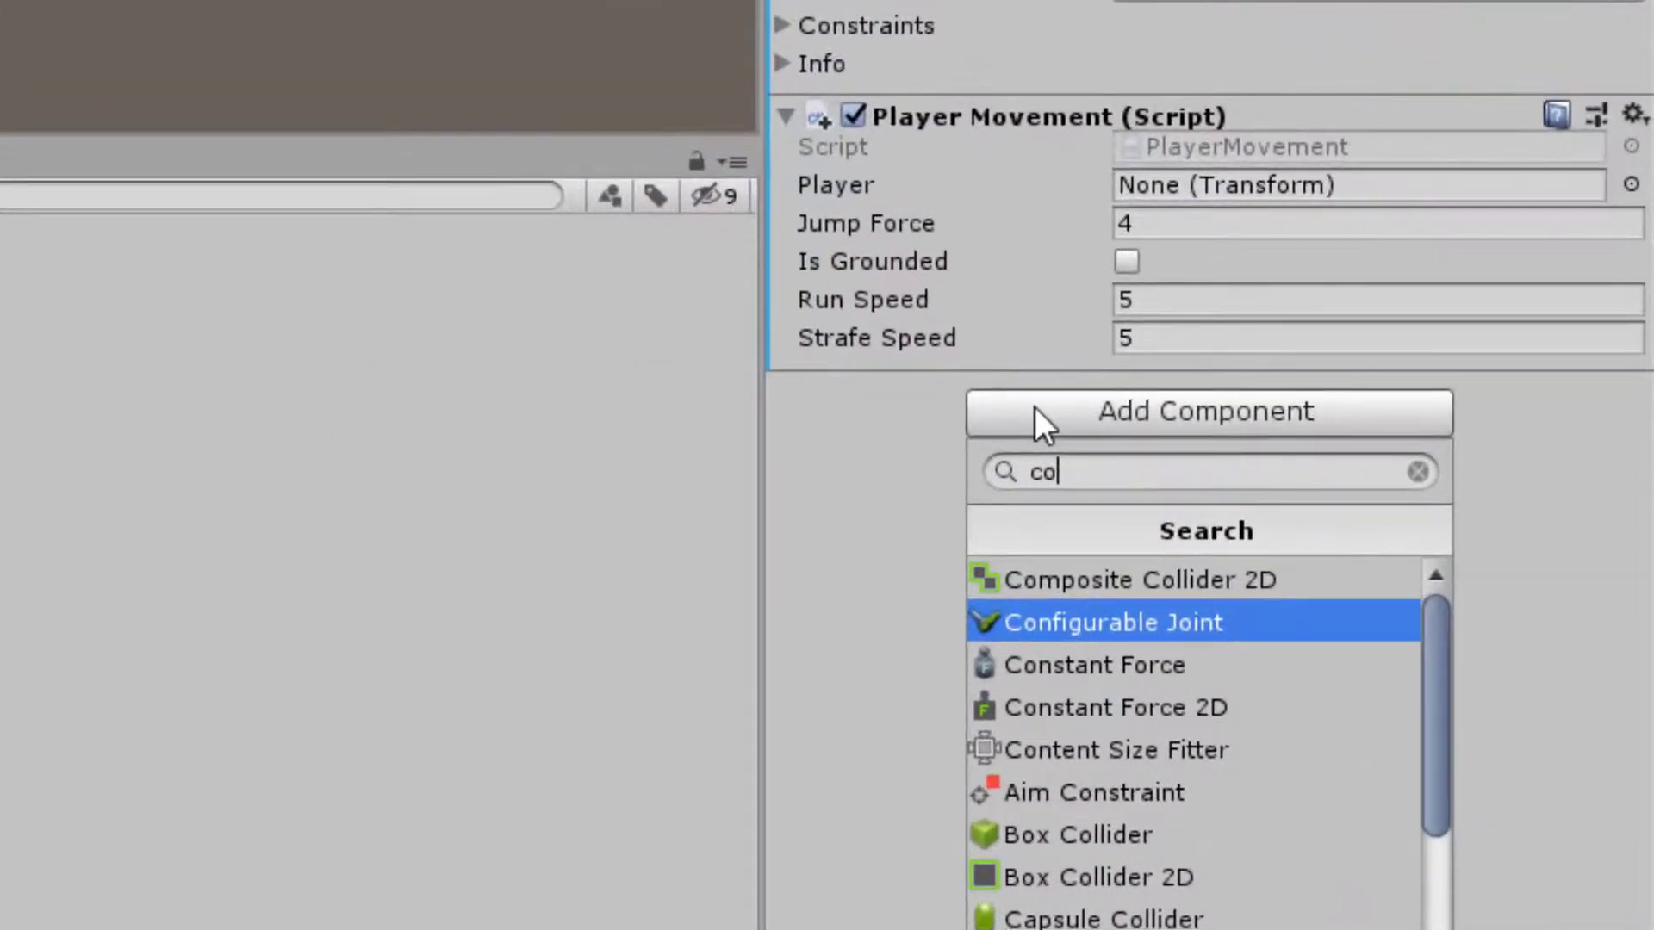
key("BackSpace")
key("BackSpace")
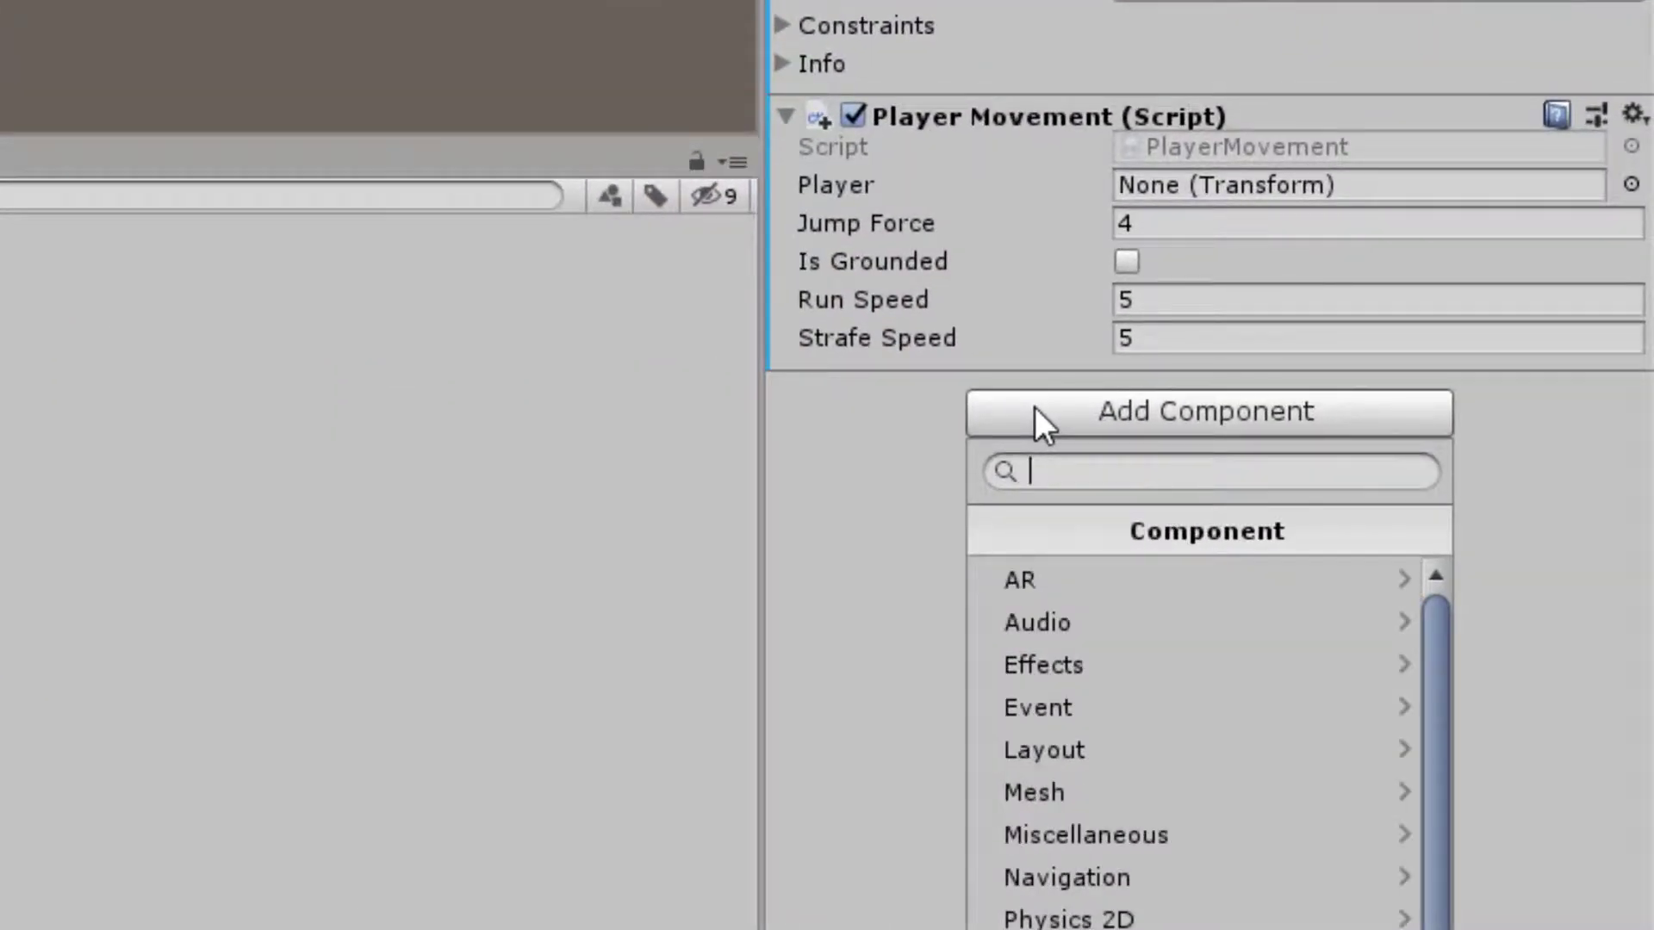
type("collider")
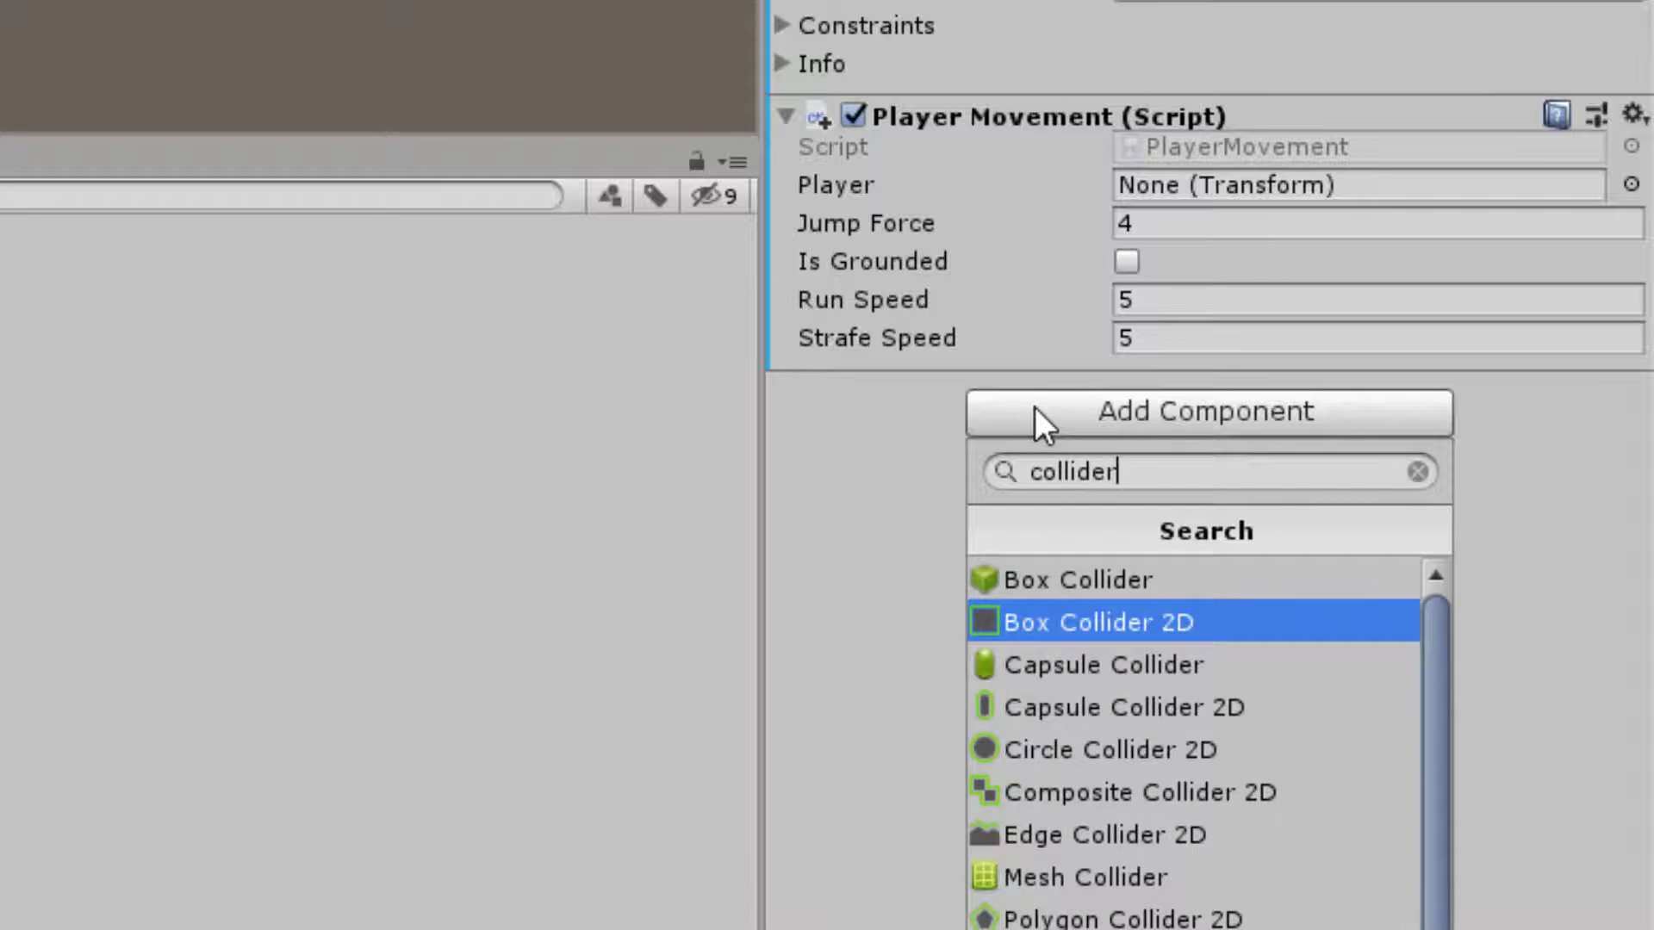
left_click(1135, 581)
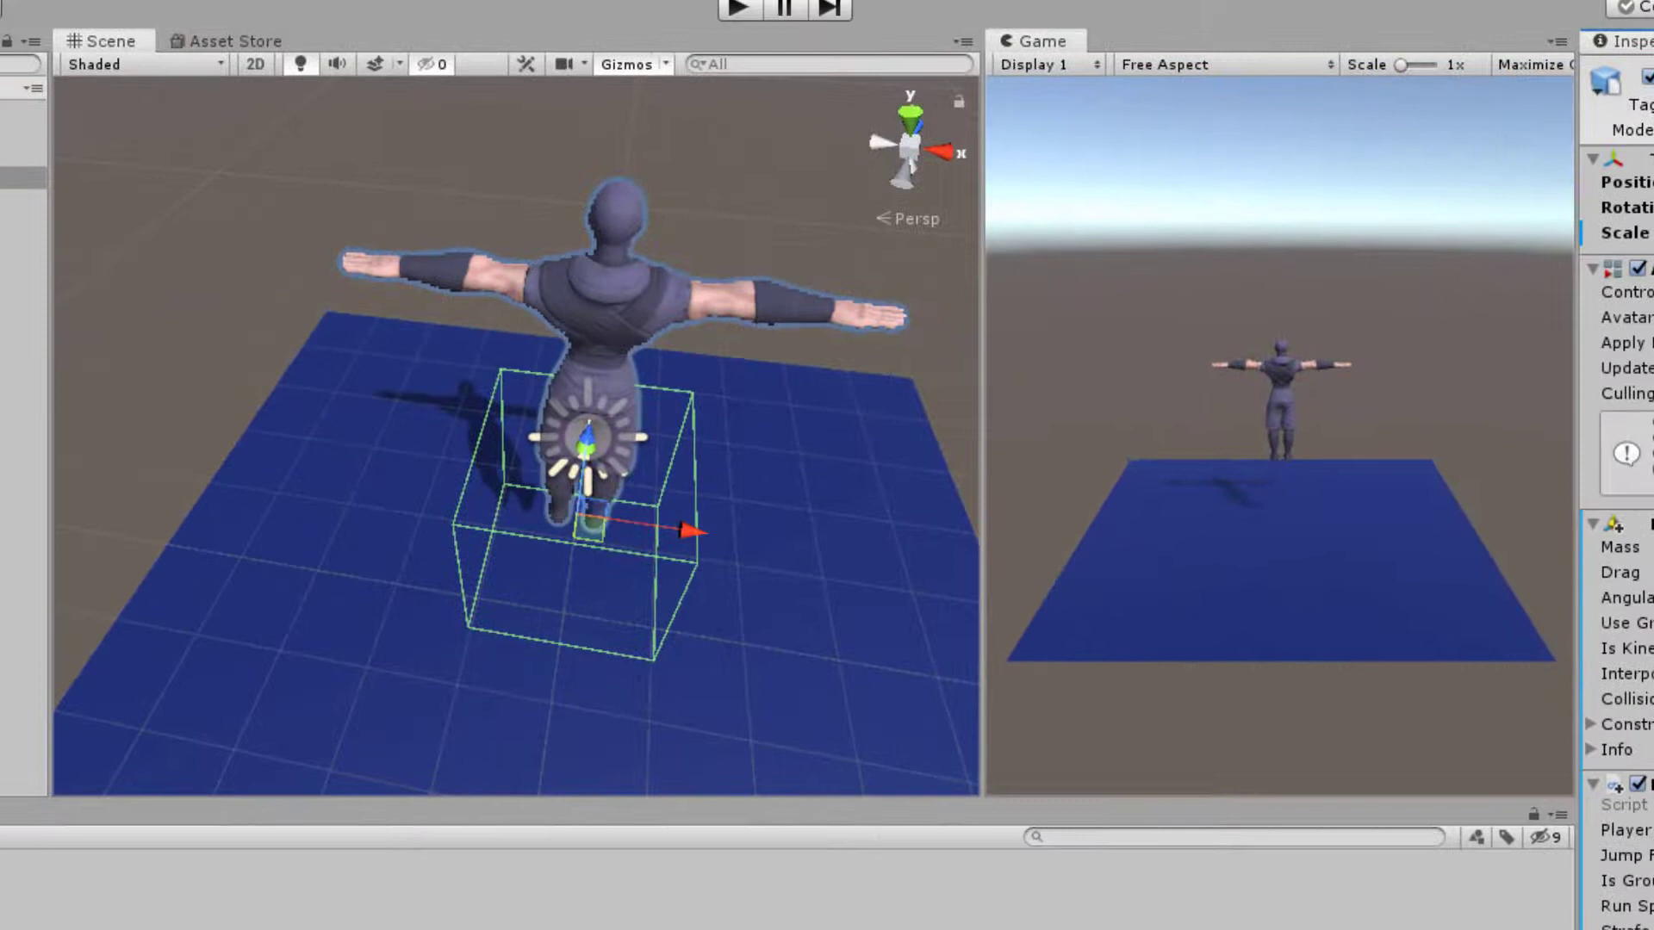
left_click_drag(835, 550, 680, 454, "alt")
scroll(687, 354, "down", 3)
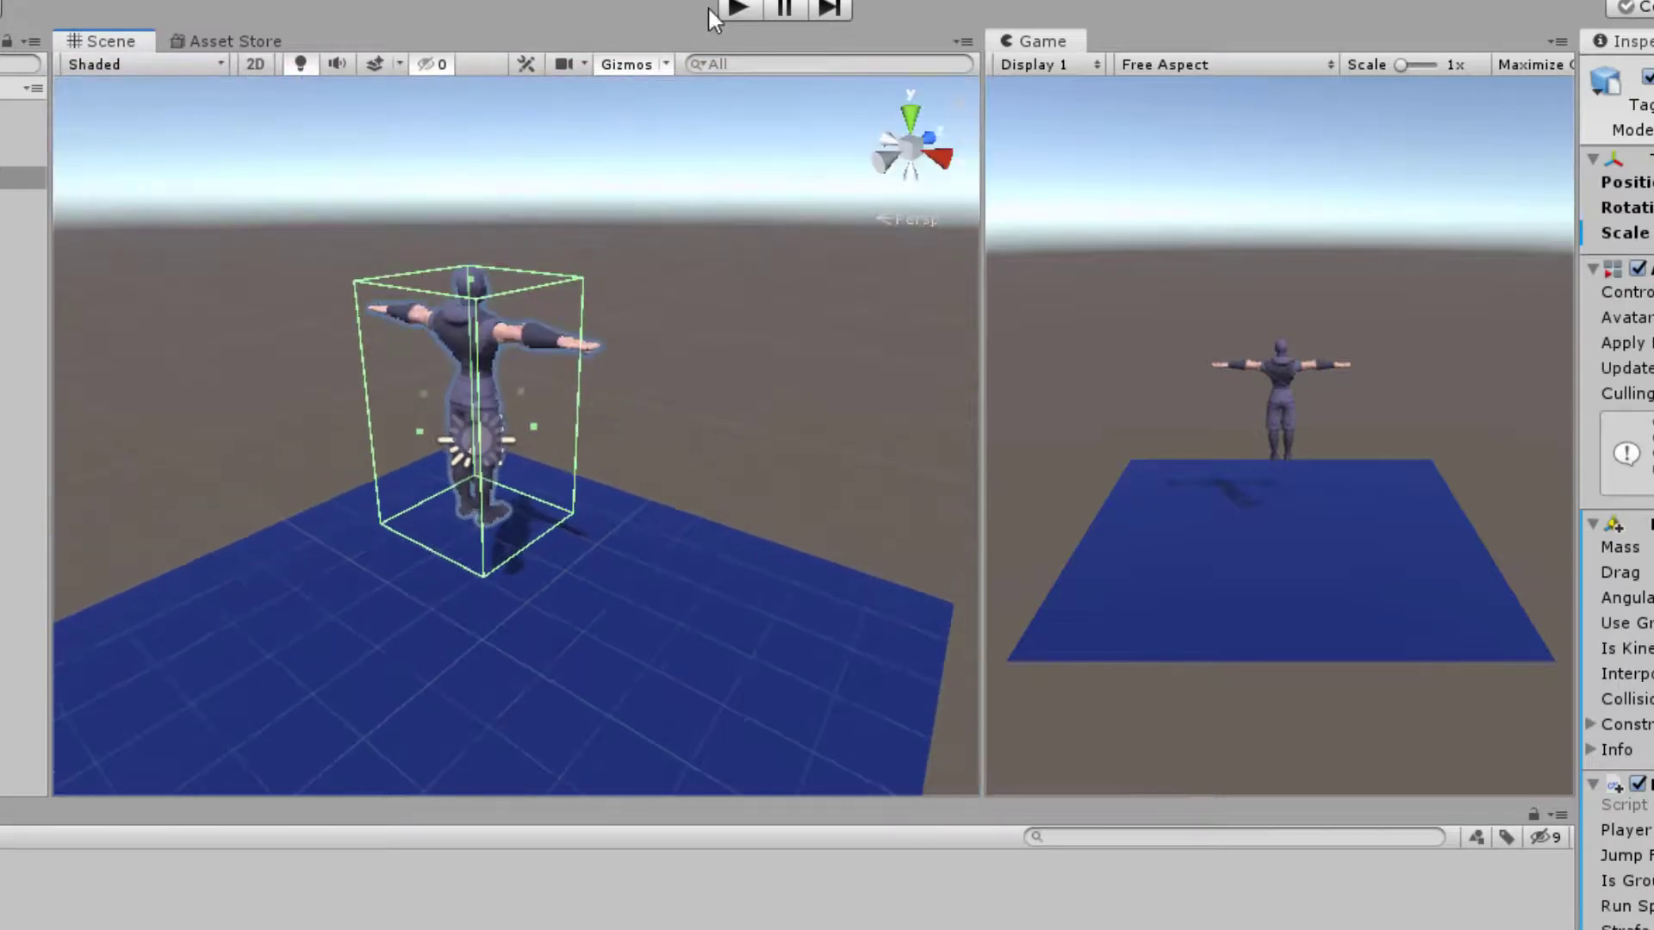
Run the scene in play mode to test the ninja on the blue plane, then stop.
left_click(734, 10)
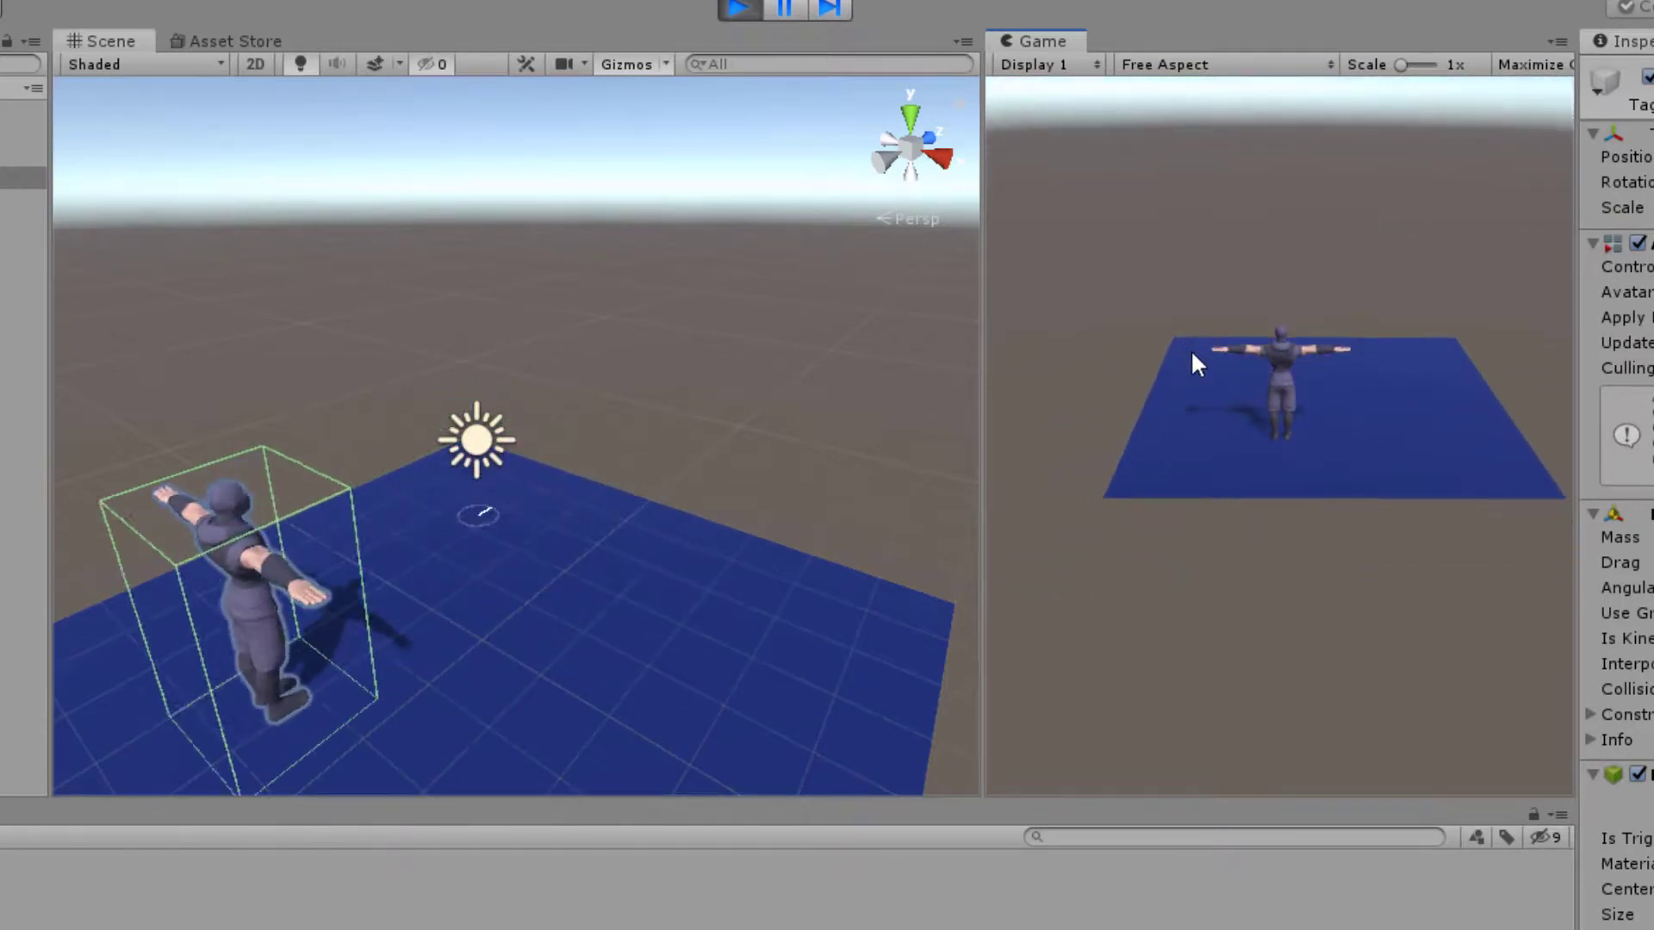
key("ctrl+p")
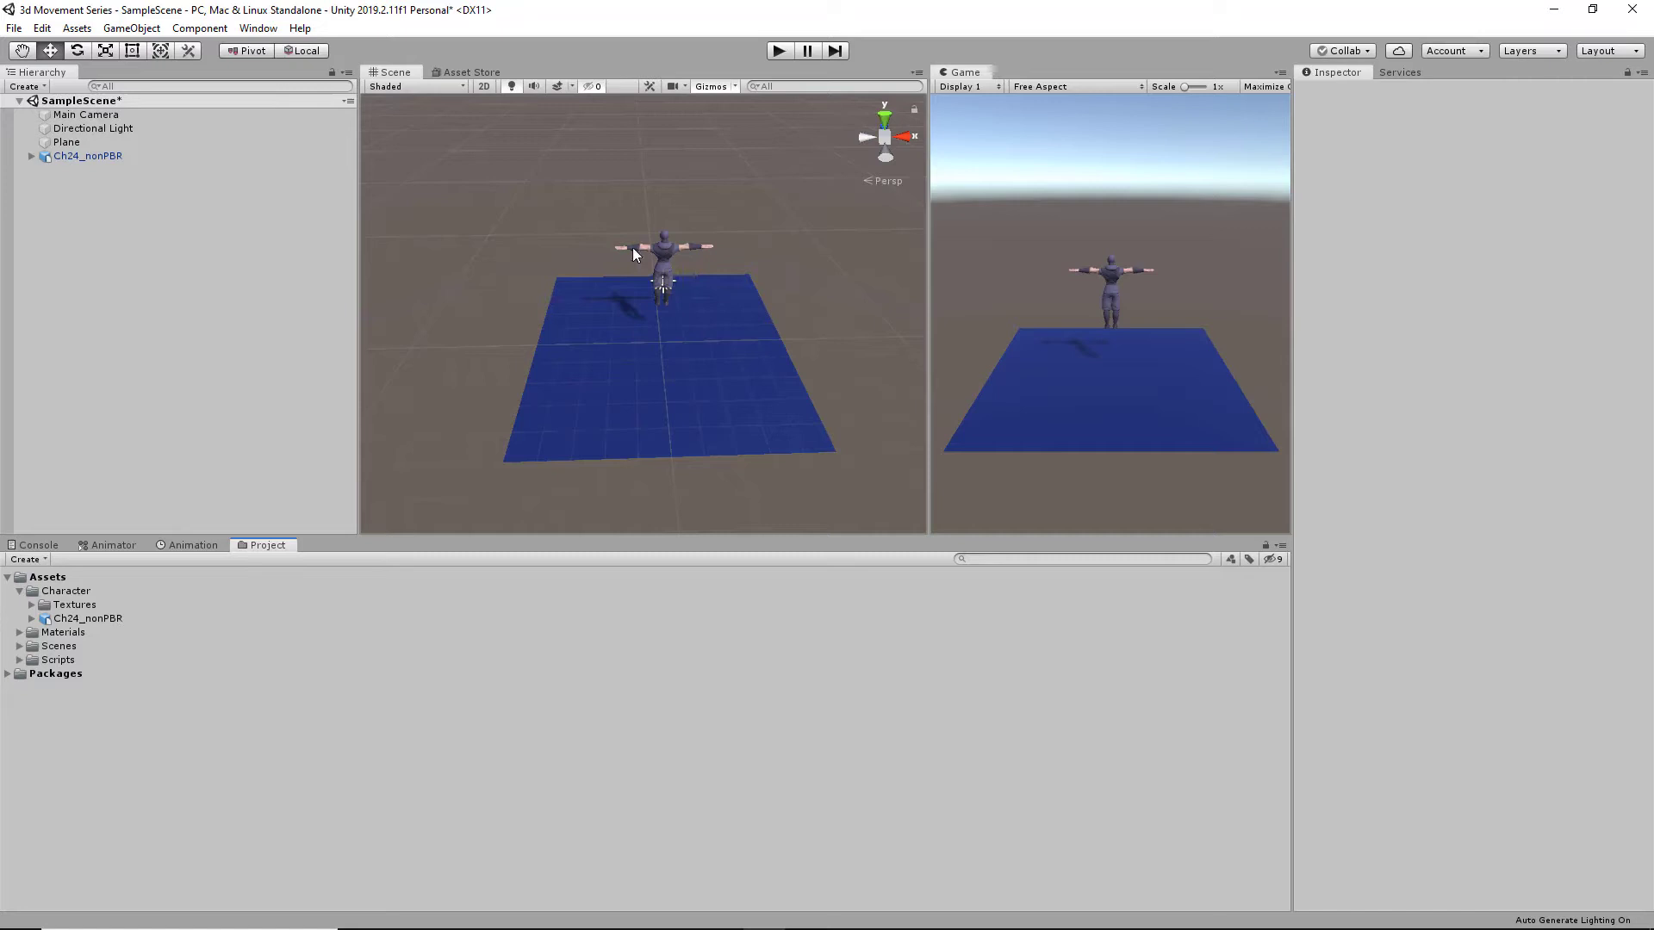